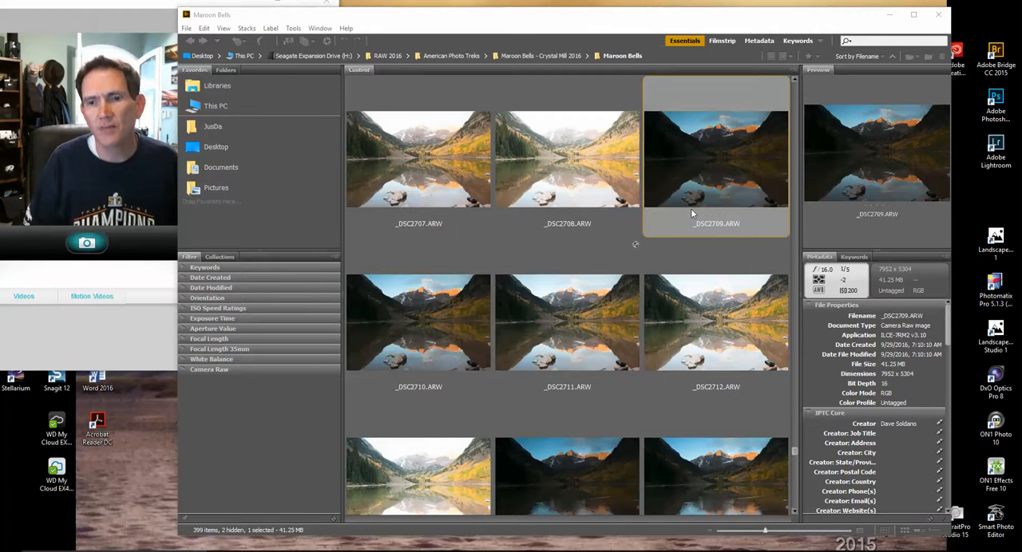
# Select the five bracketed exposures _DSC2709.ARW through _DSC2713.ARW together to preview them as a set
pyautogui.click(690, 199)
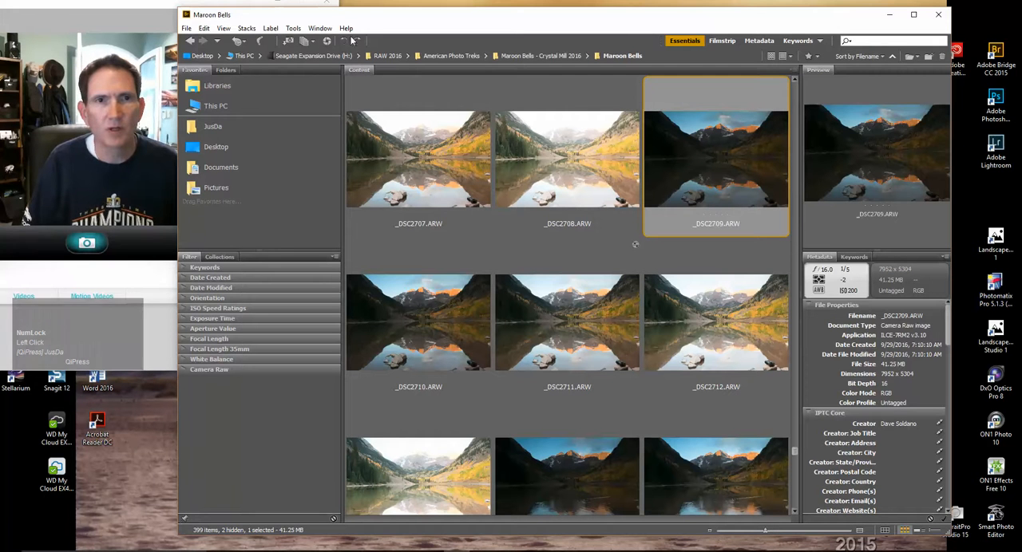
pyautogui.keyDown('ctrl'); pyautogui.click(424, 331); pyautogui.keyUp('ctrl')
pyautogui.keyDown('ctrl'); pyautogui.click(519, 330); pyautogui.keyUp('ctrl')
pyautogui.keyDown('ctrl'); pyautogui.click(677, 339); pyautogui.keyUp('ctrl')
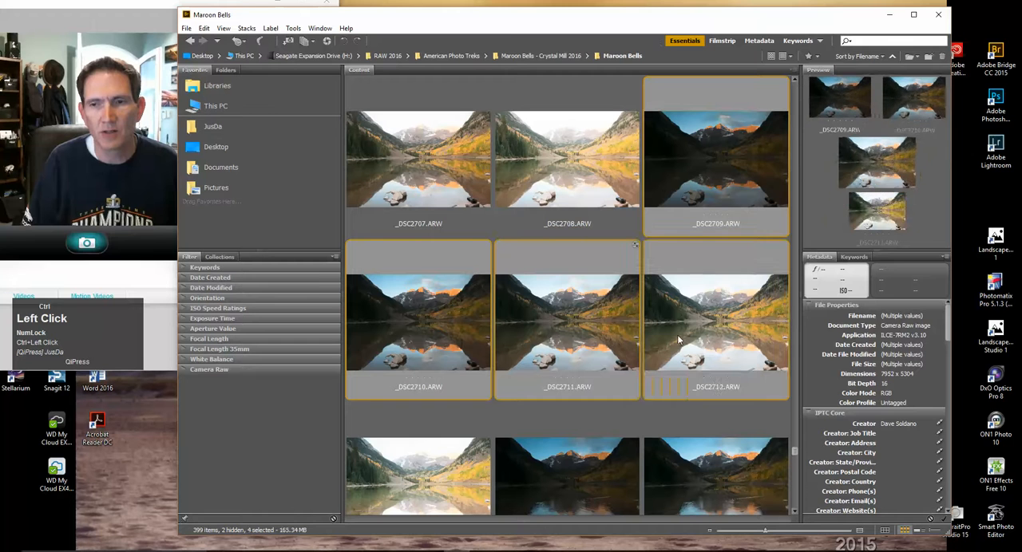
pyautogui.keyDown('ctrl'); pyautogui.click(460, 445); pyautogui.keyUp('ctrl')
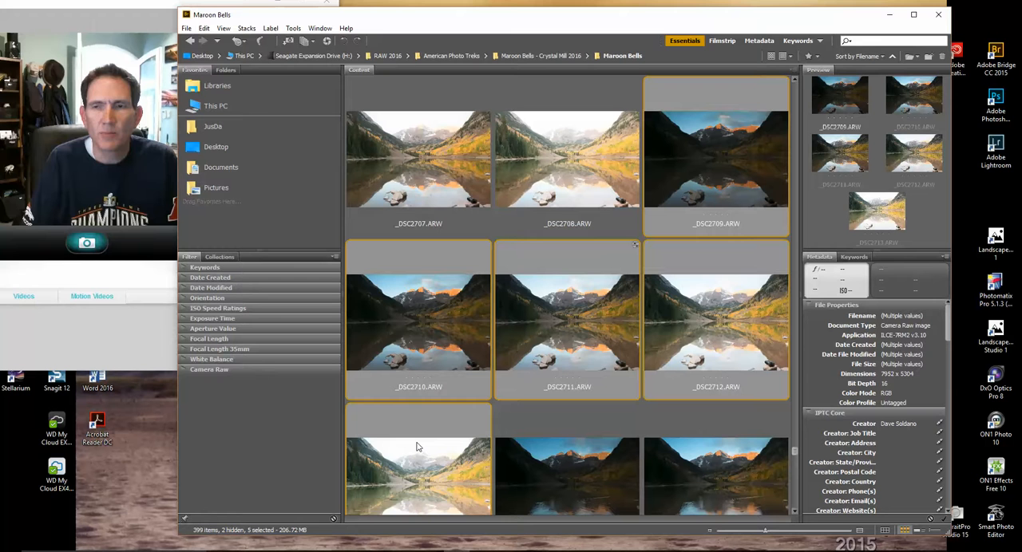
# Preview each bracketed exposure from _DSC2709.ARW to _DSC2713.ARW one at a time, from darkest to brightest
pyautogui.click(700, 205)
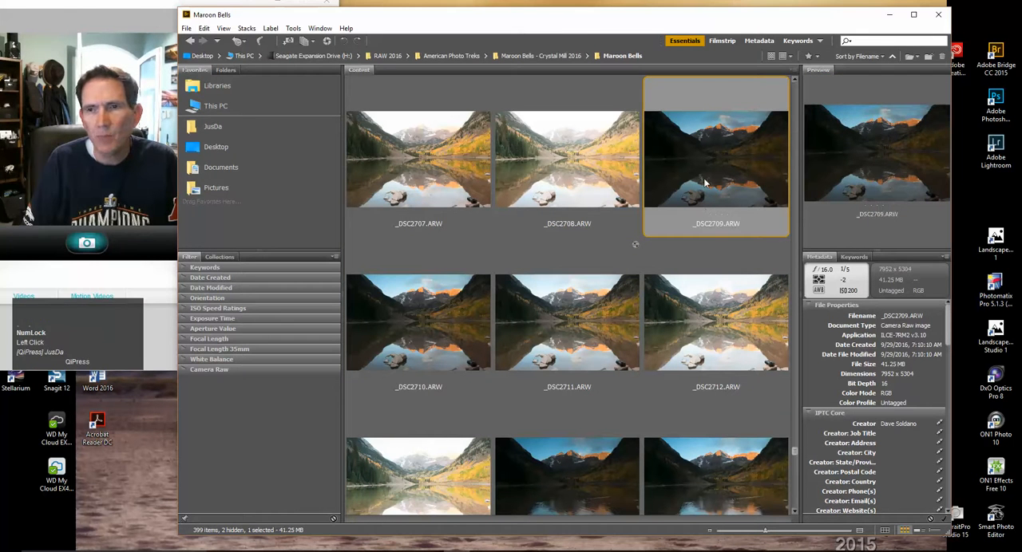
pyautogui.click(386, 351)
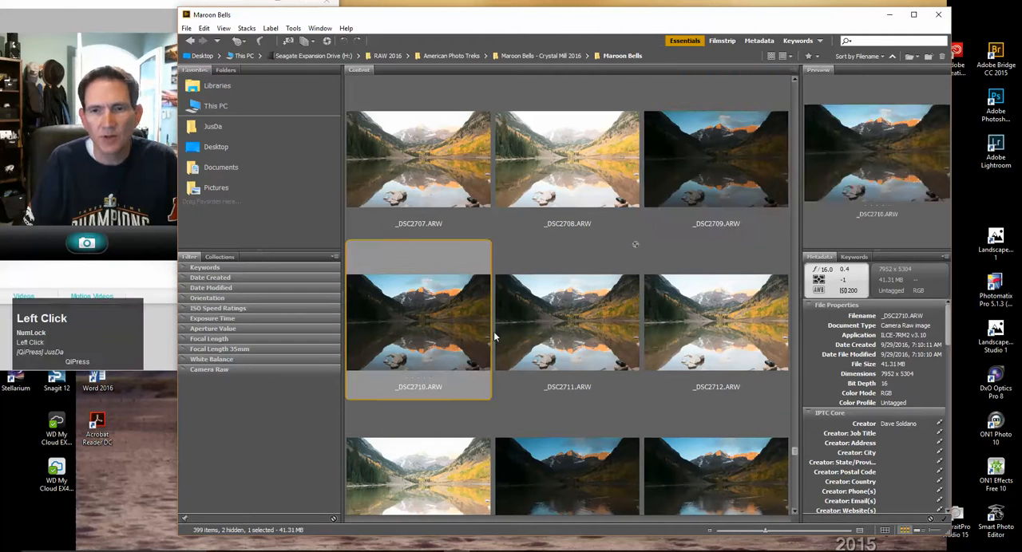
pyautogui.click(542, 320)
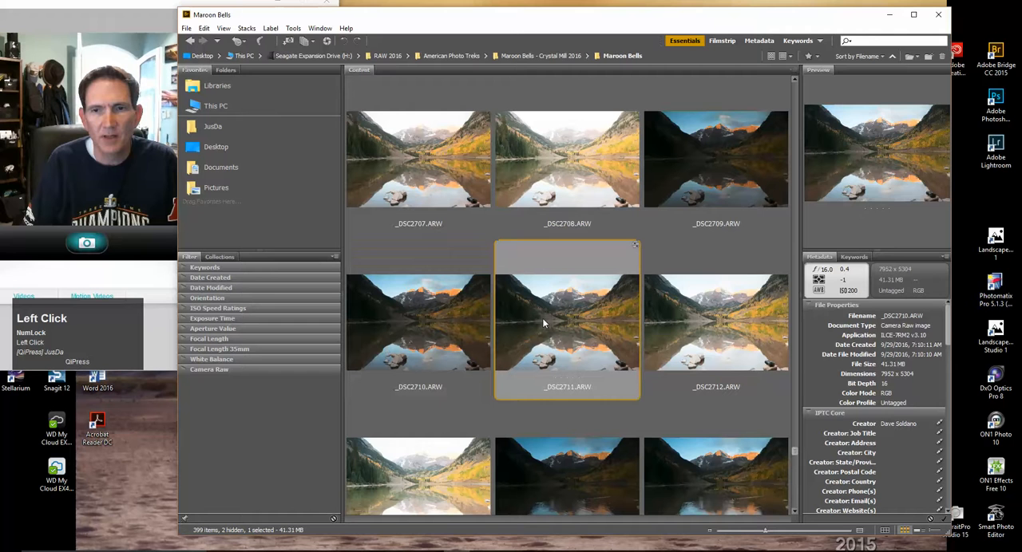
pyautogui.click(738, 310)
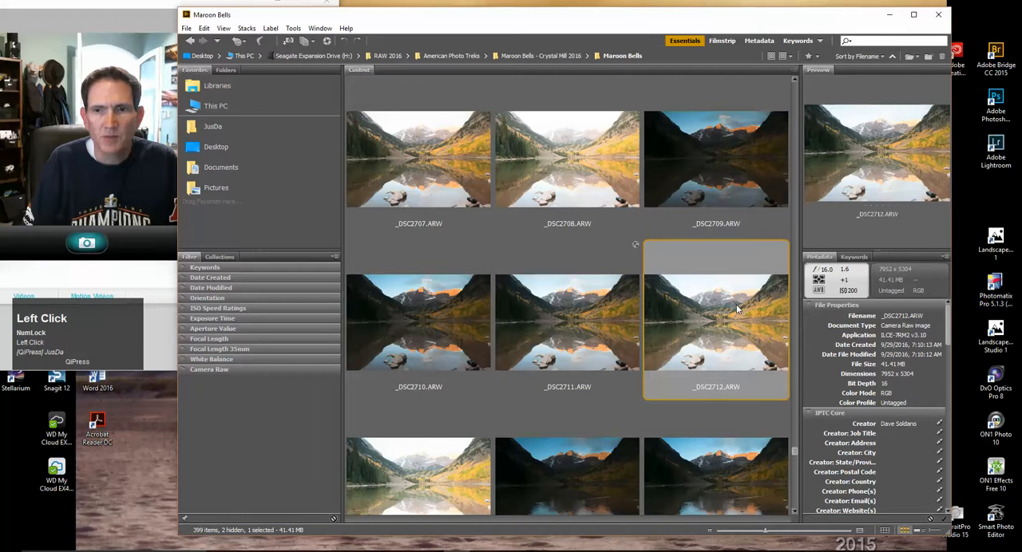
pyautogui.click(394, 473)
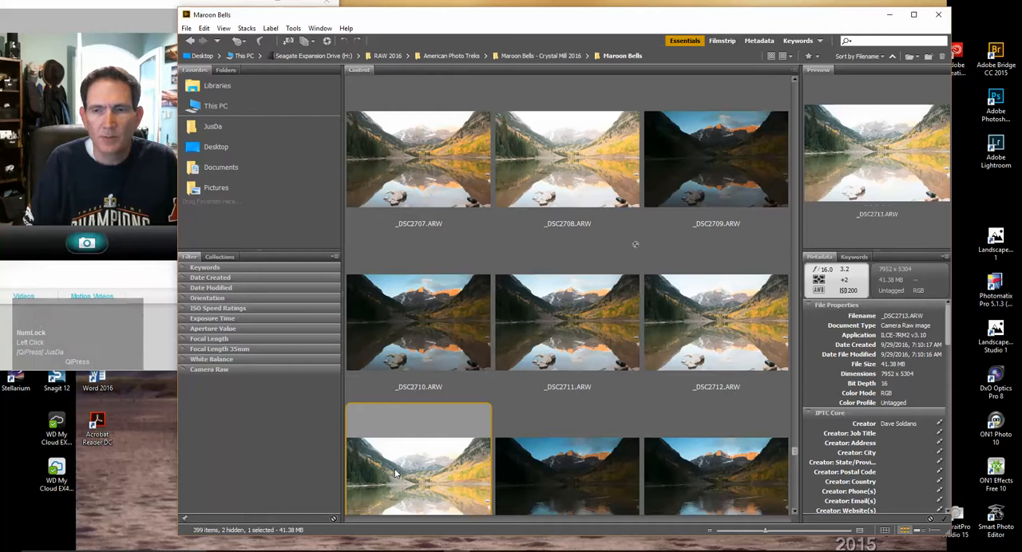
pyautogui.click(691, 341)
pyautogui.click(425, 489)
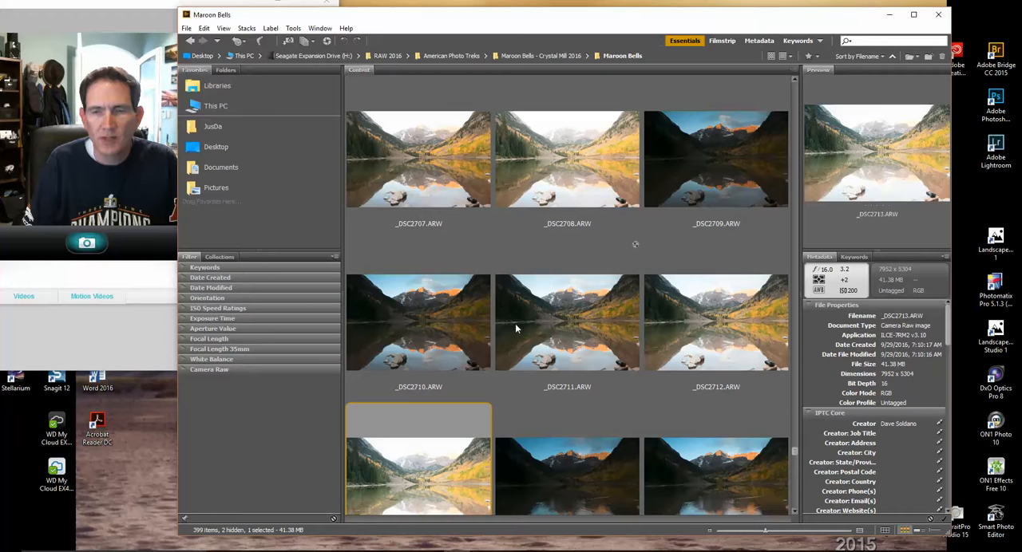
# Open the middle exposure _DSC2711.ARW in Camera Raw to inspect it, close it without changes and return to Bridge
pyautogui.click(543, 311)
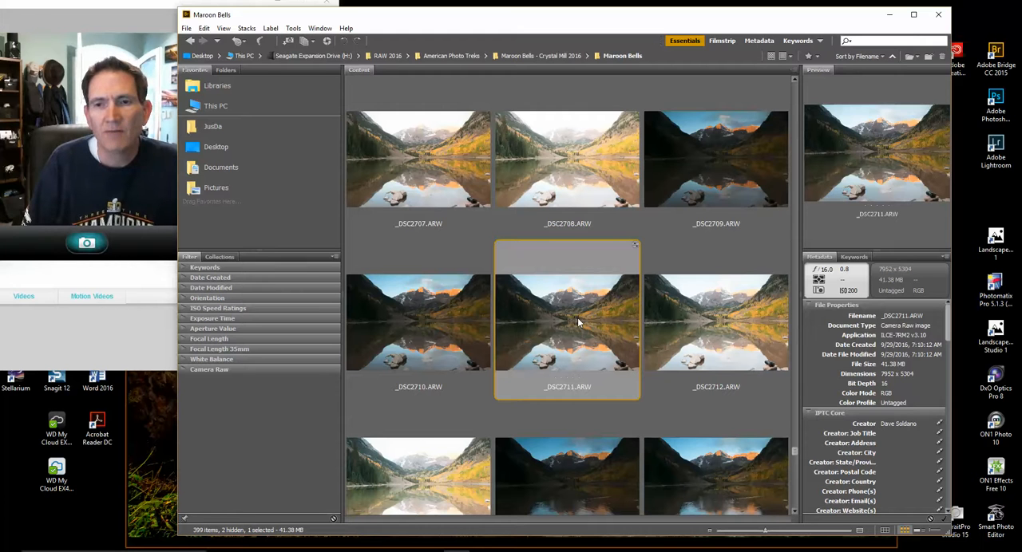
pyautogui.doubleClick(575, 322)
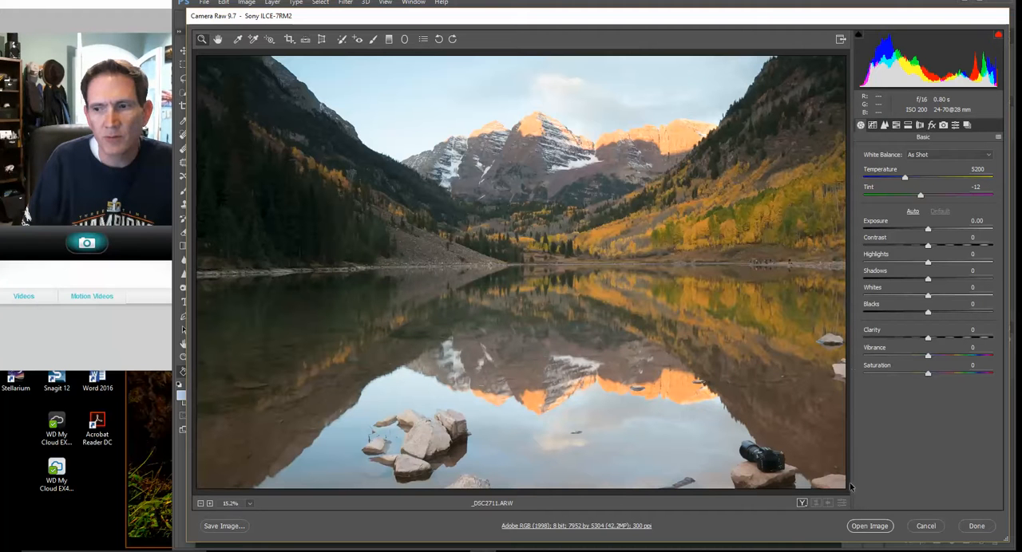
pyautogui.click(920, 529)
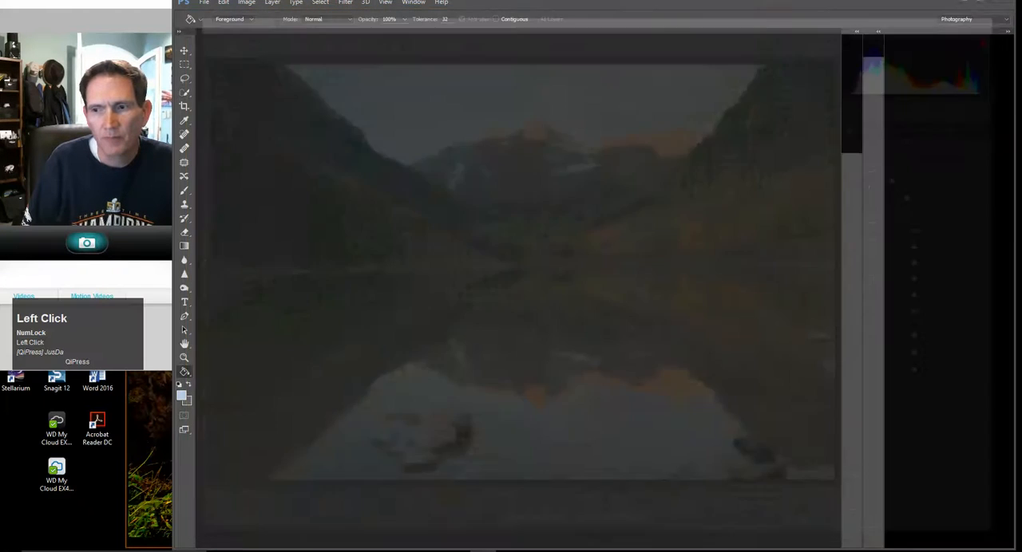
pyautogui.moveTo(934, 32); pyautogui.dragTo(902, 28)
pyautogui.click(949, 16)
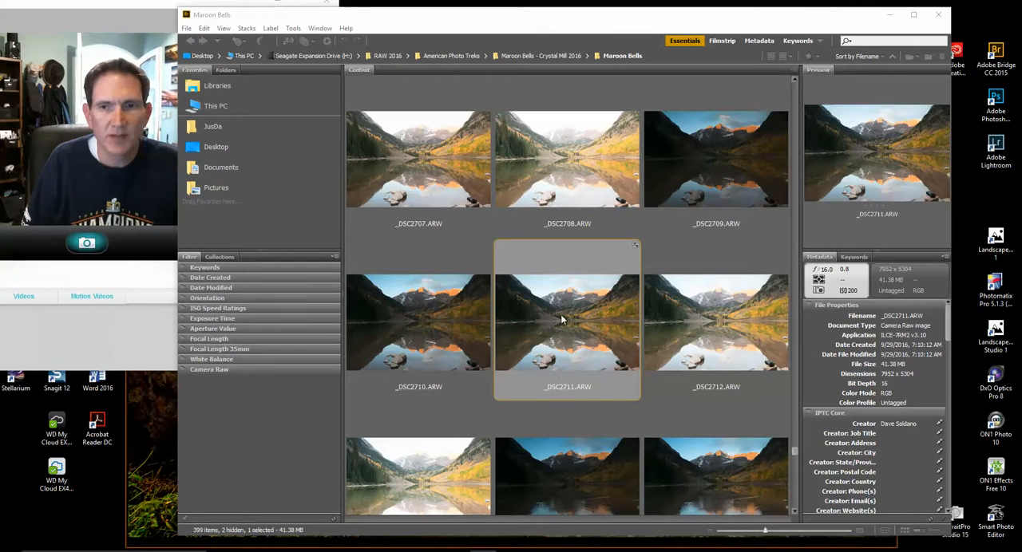
# Review the metadata and previews of the five bracketed shots to judge which exposures suit the HDR merge
pyautogui.click(692, 180)
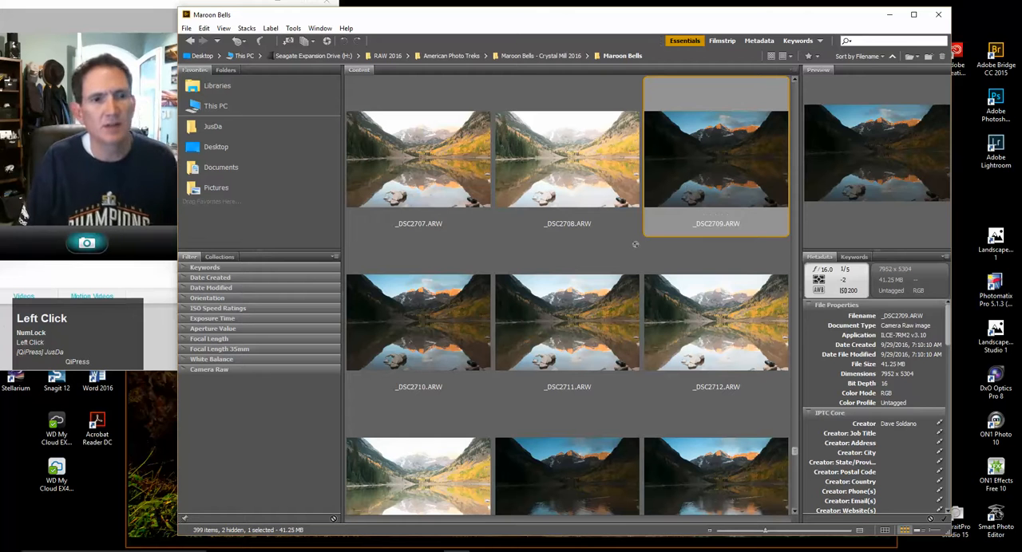
pyautogui.click(417, 328)
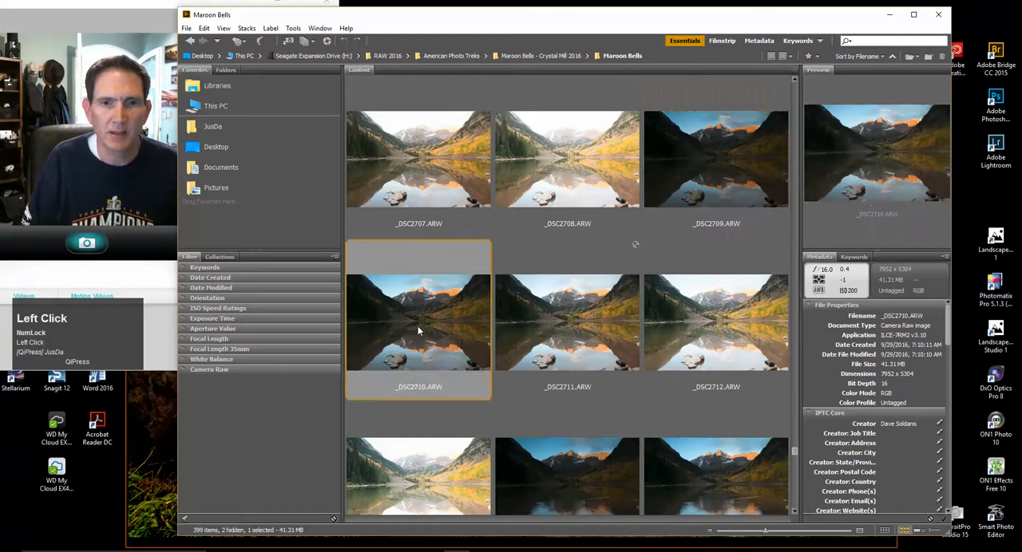
pyautogui.click(535, 318)
pyautogui.click(709, 331)
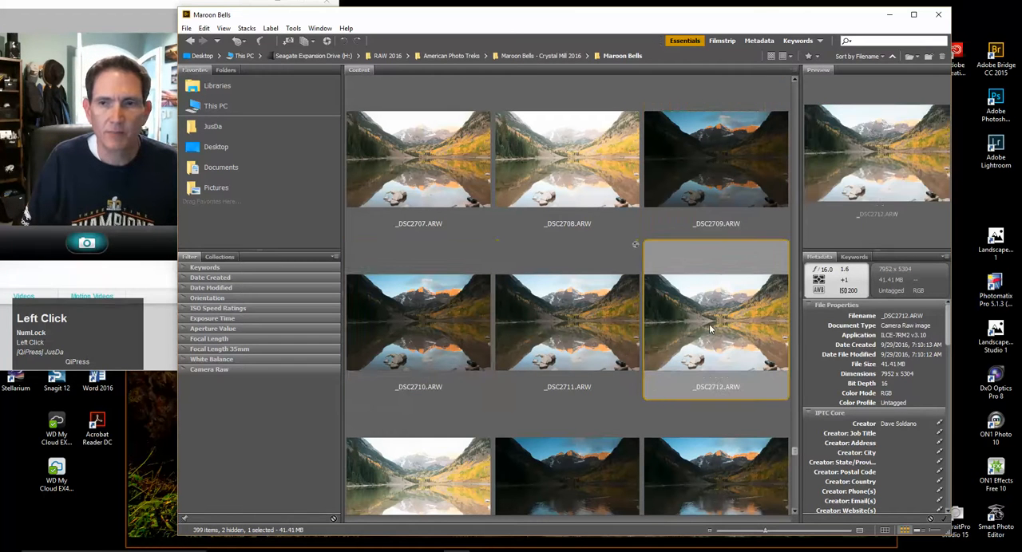
pyautogui.click(454, 463)
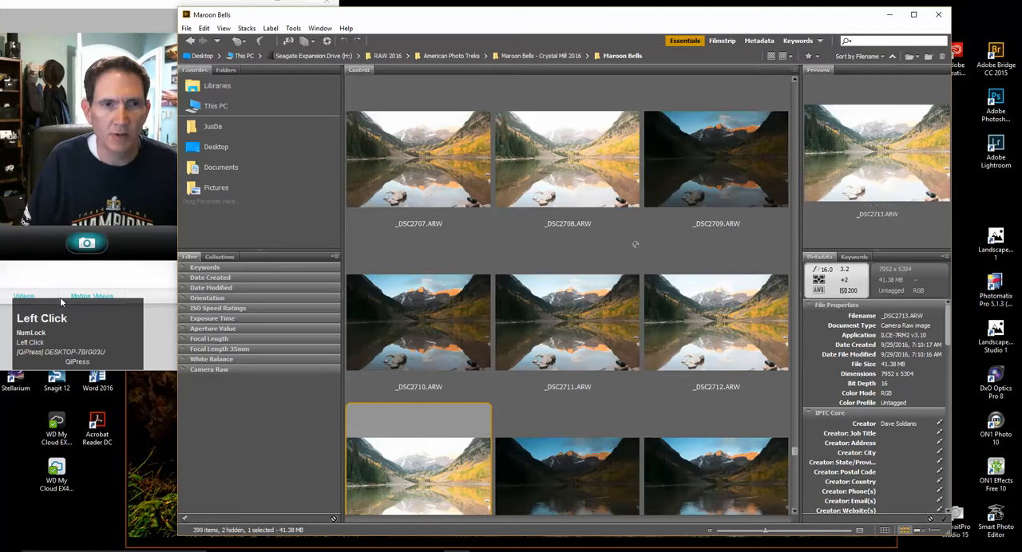
pyautogui.click(685, 190)
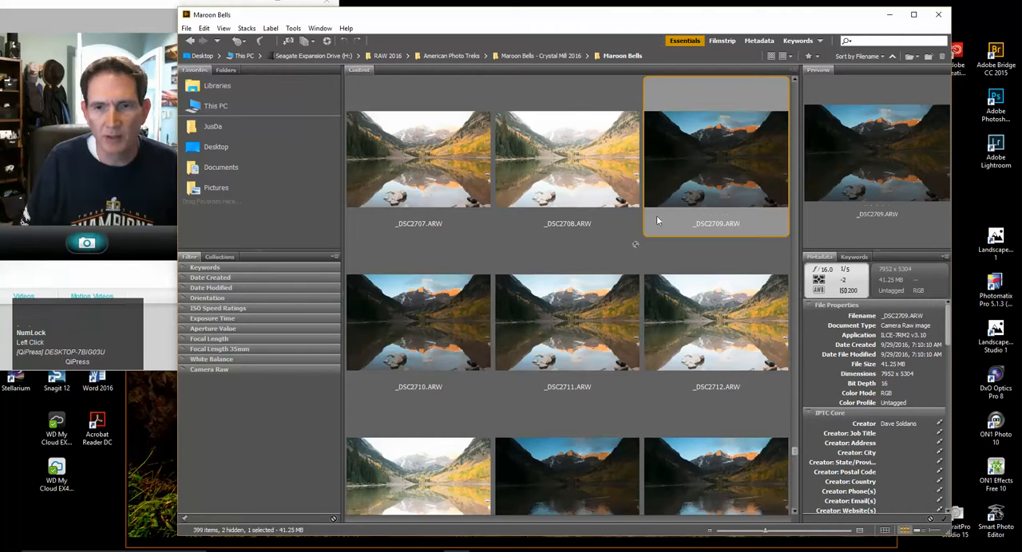
pyautogui.click(465, 324)
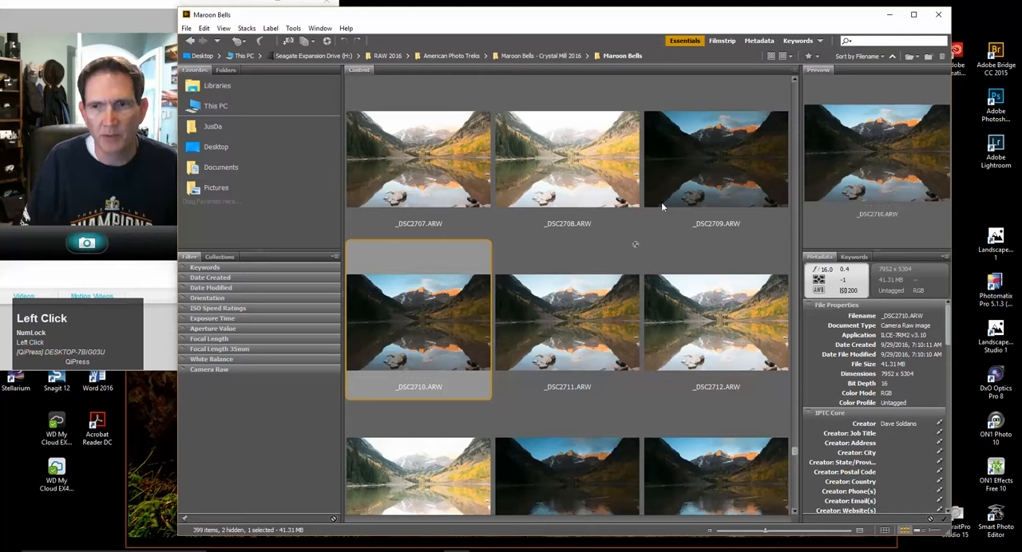
pyautogui.click(712, 166)
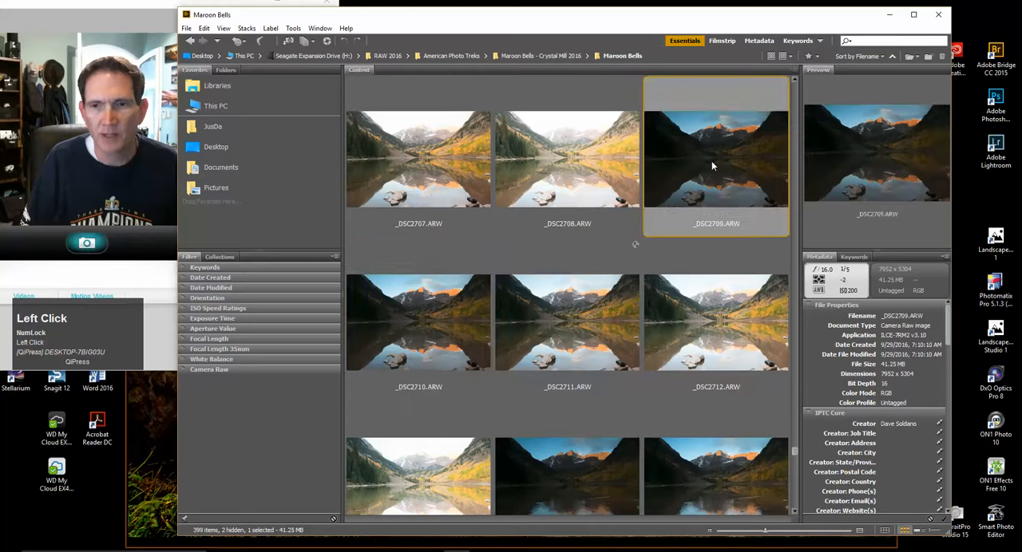
pyautogui.click(403, 327)
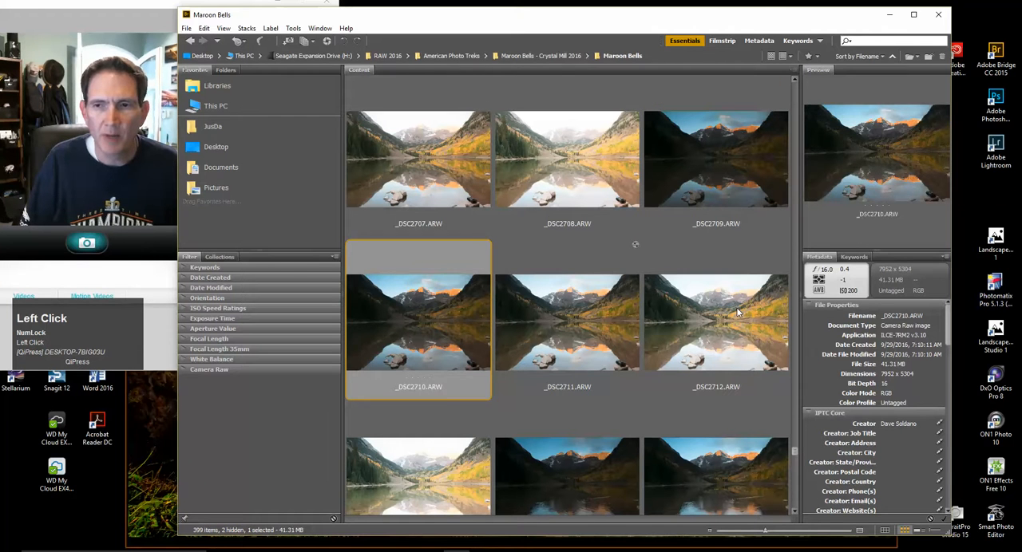
pyautogui.click(738, 313)
# Open the three exposures _DSC2710.ARW through _DSC2712.ARW together in Camera Raw and view each one
pyautogui.click(413, 321)
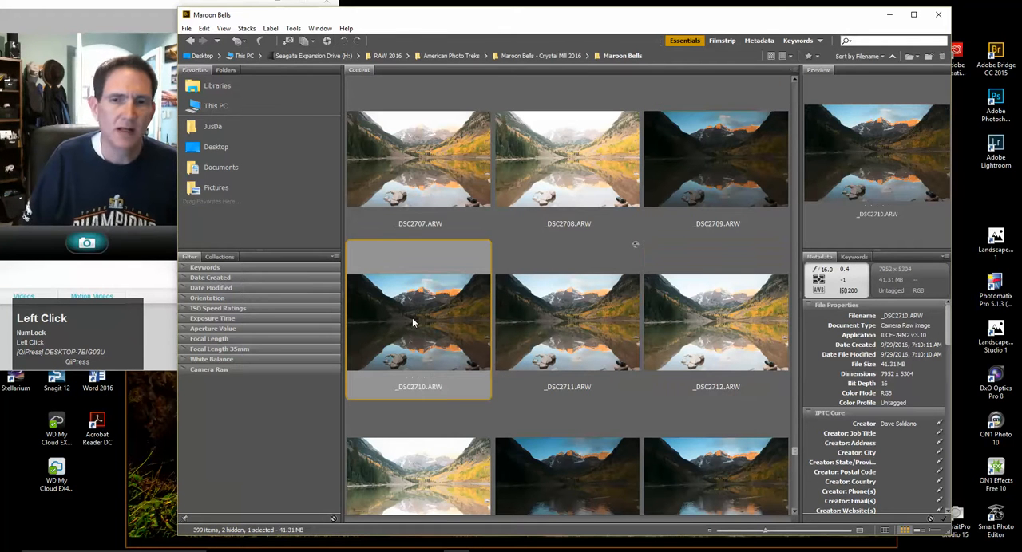
pyautogui.hotkey('shift', 'Right')
pyautogui.hotkey('shift', 'Right')
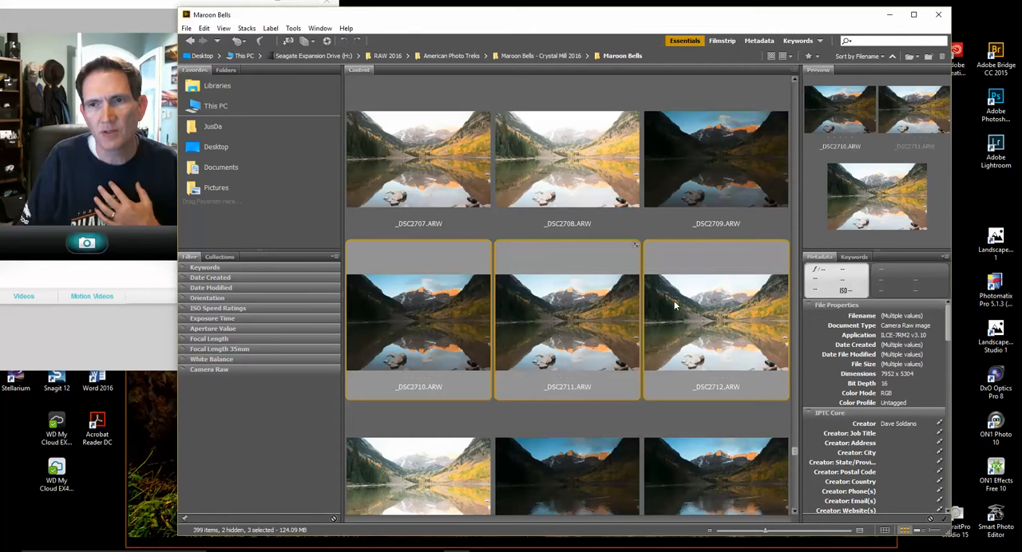
pyautogui.doubleClick(558, 320)
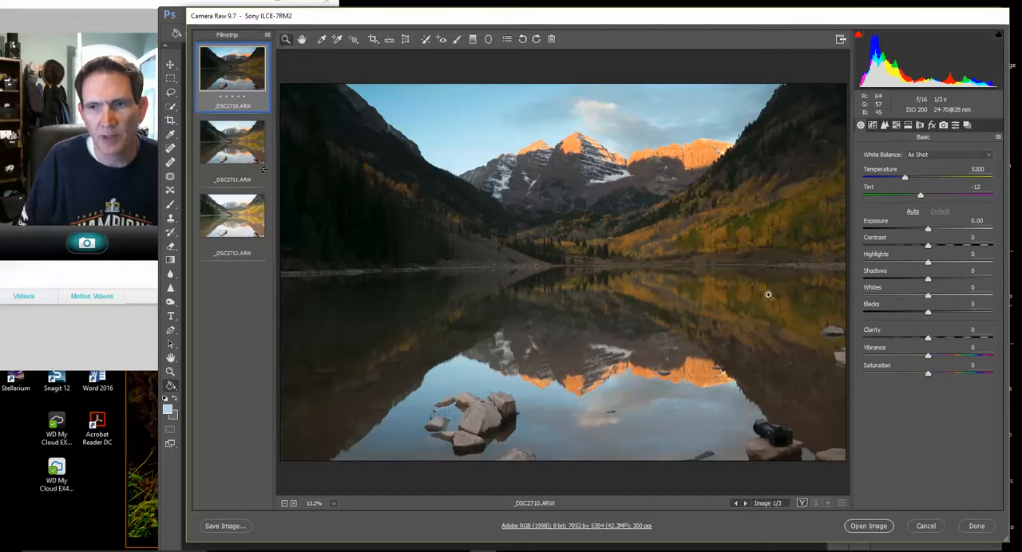
pyautogui.click(226, 145)
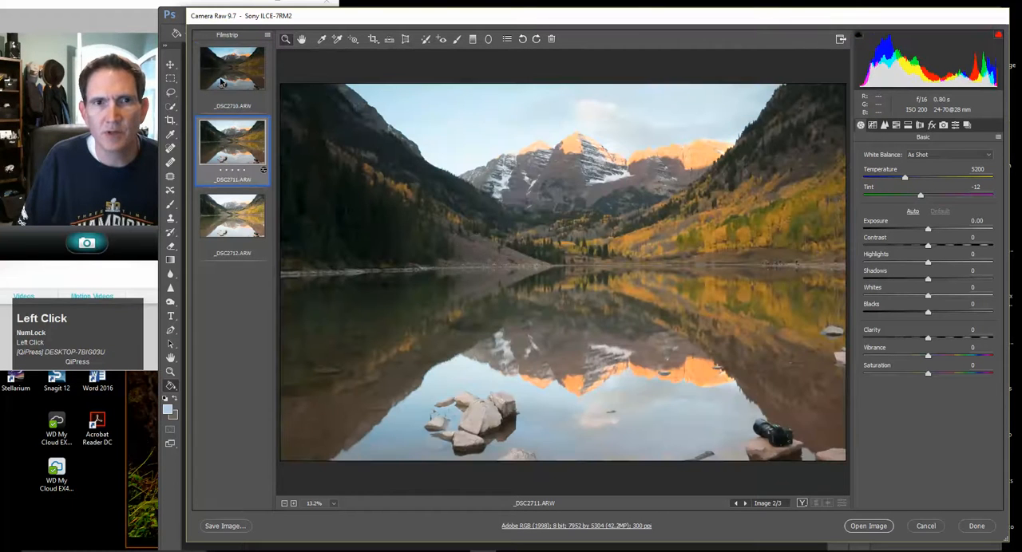
pyautogui.click(221, 67)
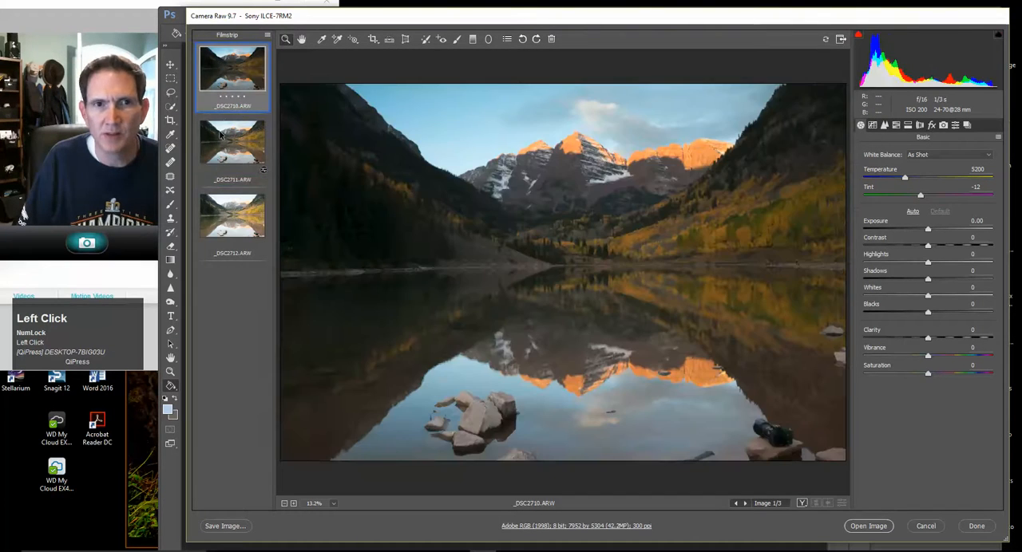
pyautogui.click(222, 137)
pyautogui.click(218, 214)
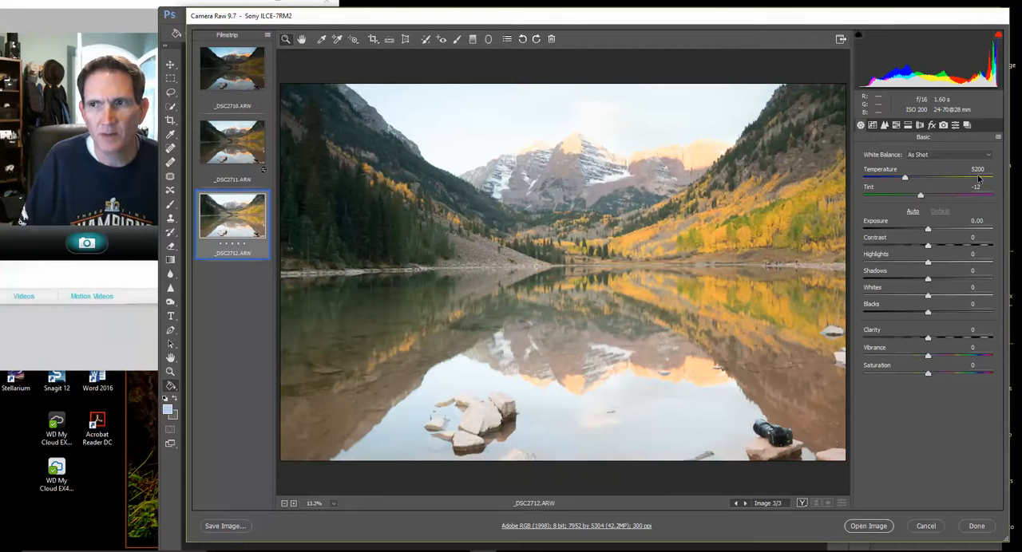
# Enable lens profile corrections for the middle exposure _DSC2711.ARW and return to its basic adjustments
pyautogui.click(245, 154)
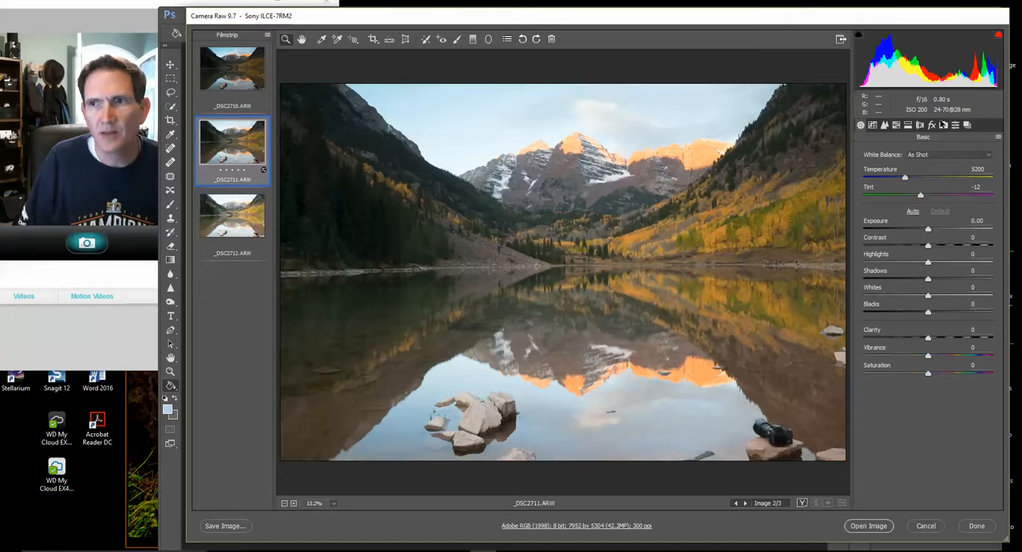
pyautogui.click(919, 126)
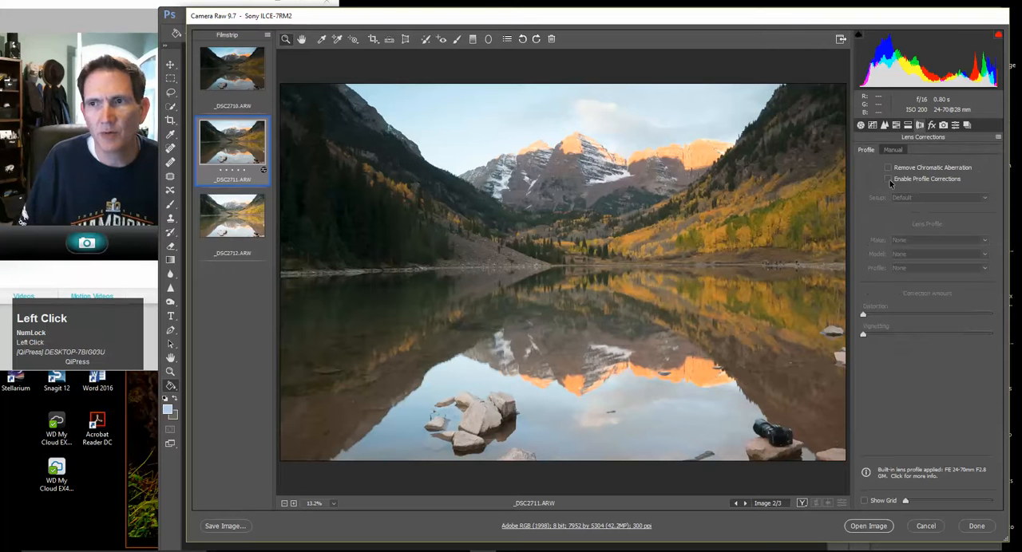
pyautogui.click(888, 179)
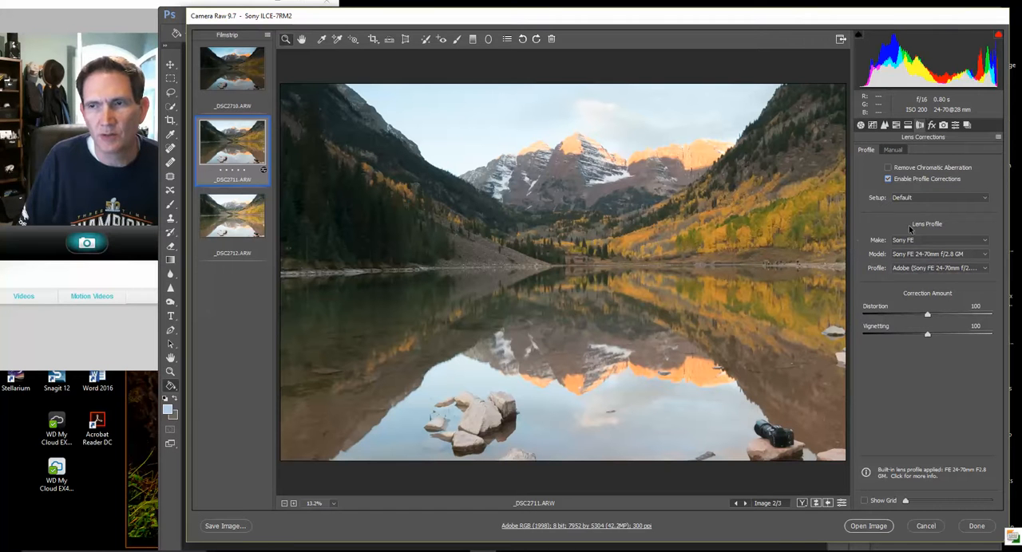
pyautogui.click(861, 125)
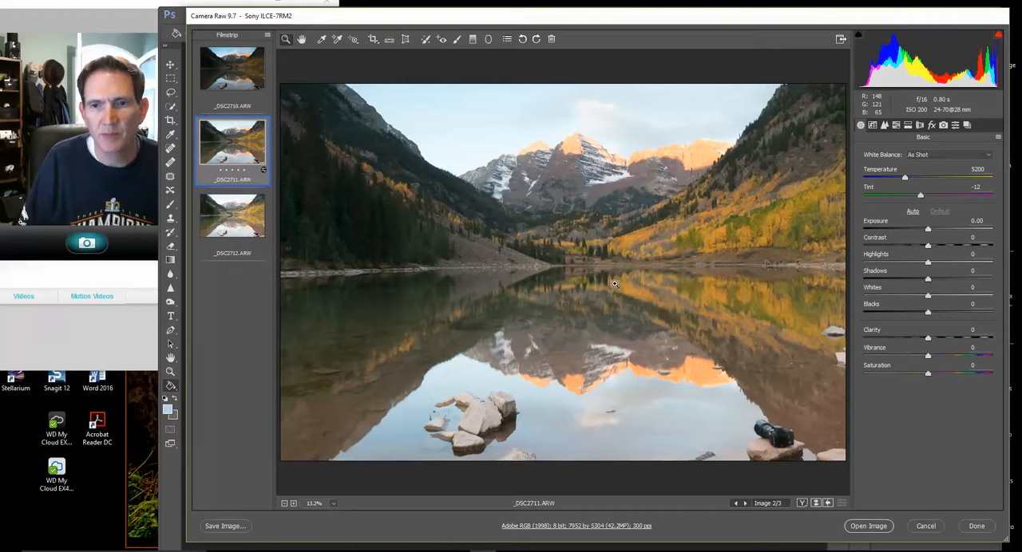
# Select all three exposures and merge them to HDR with image alignment on and deghosting at High
pyautogui.click(268, 36)
pyautogui.click(295, 43)
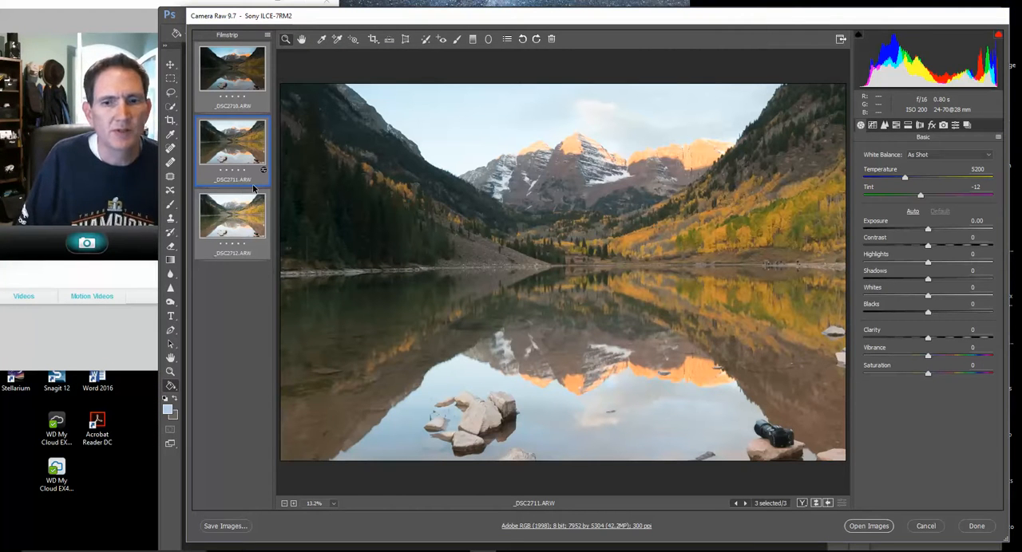
pyautogui.click(268, 37)
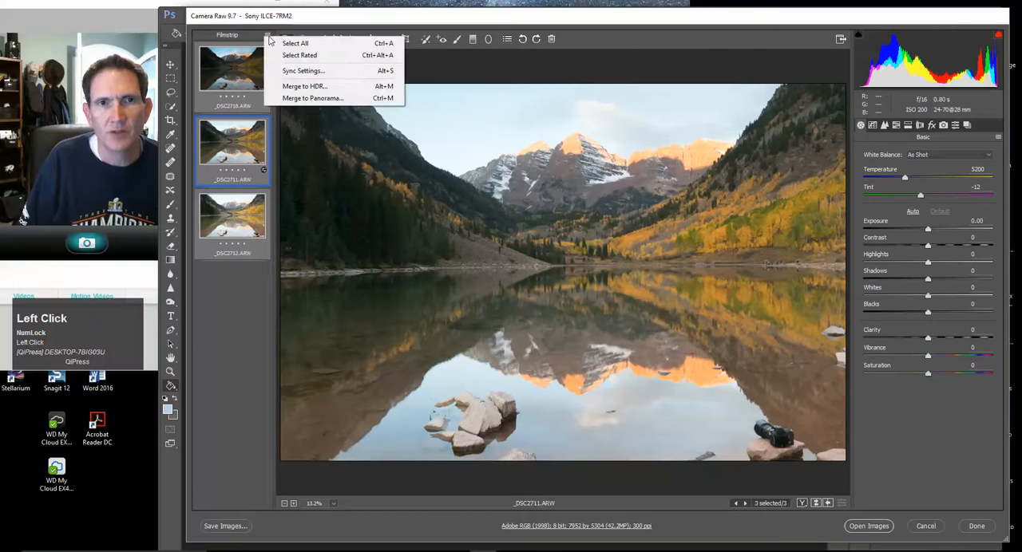
pyautogui.click(292, 91)
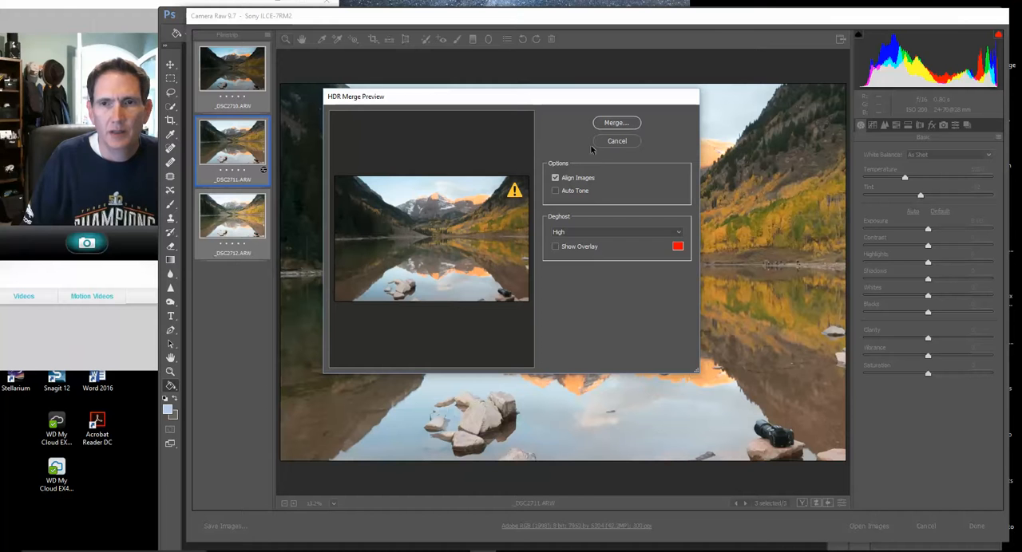
pyautogui.click(617, 123)
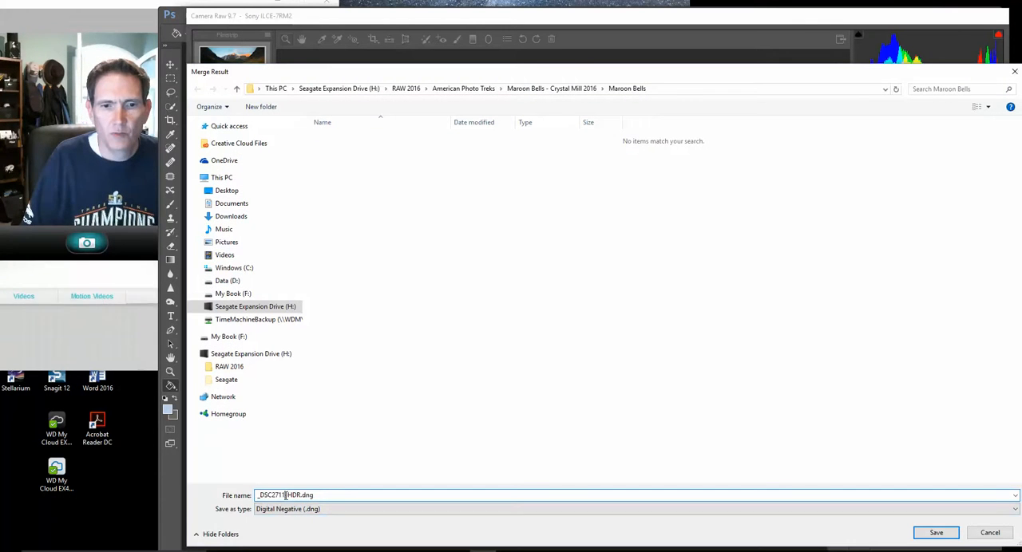
# Save the merge result in the Maroon Bells folder as "Maroon Bells sunrise fall -HDR 1.dng"
pyautogui.moveTo(285, 495); pyautogui.dragTo(241, 496)
pyautogui.write('M')
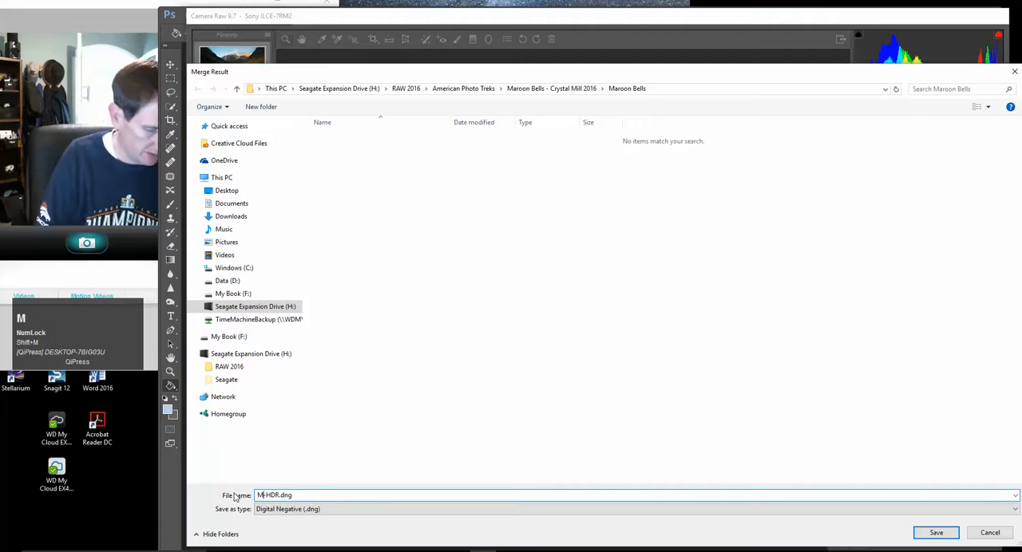
pyautogui.write('aroon B')
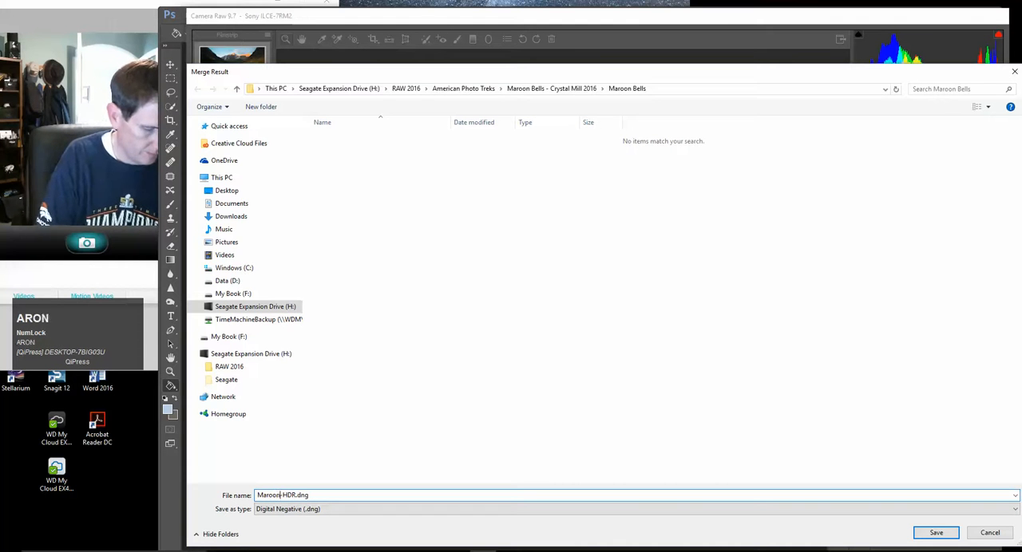
pyautogui.write('ells sun')
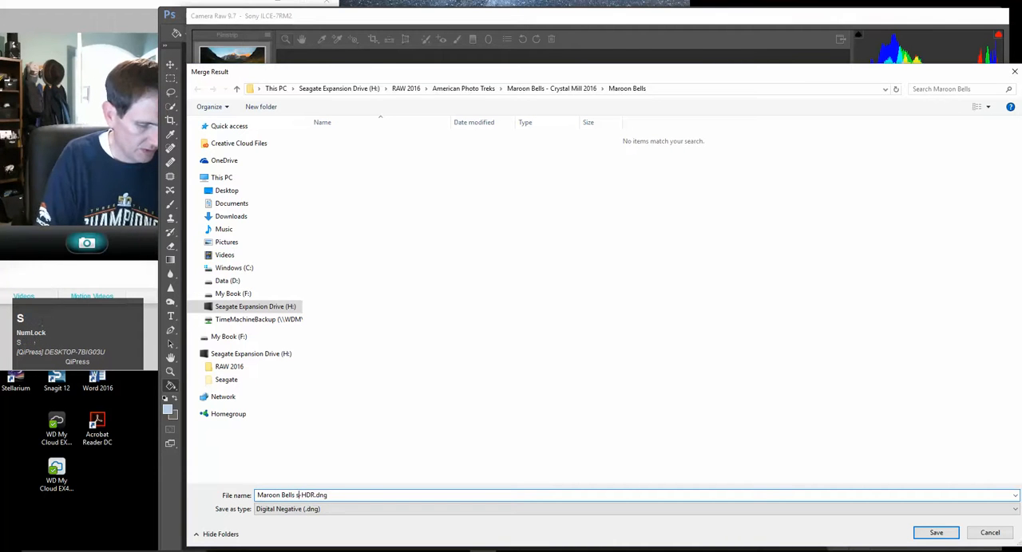
pyautogui.write('rise fall 1')
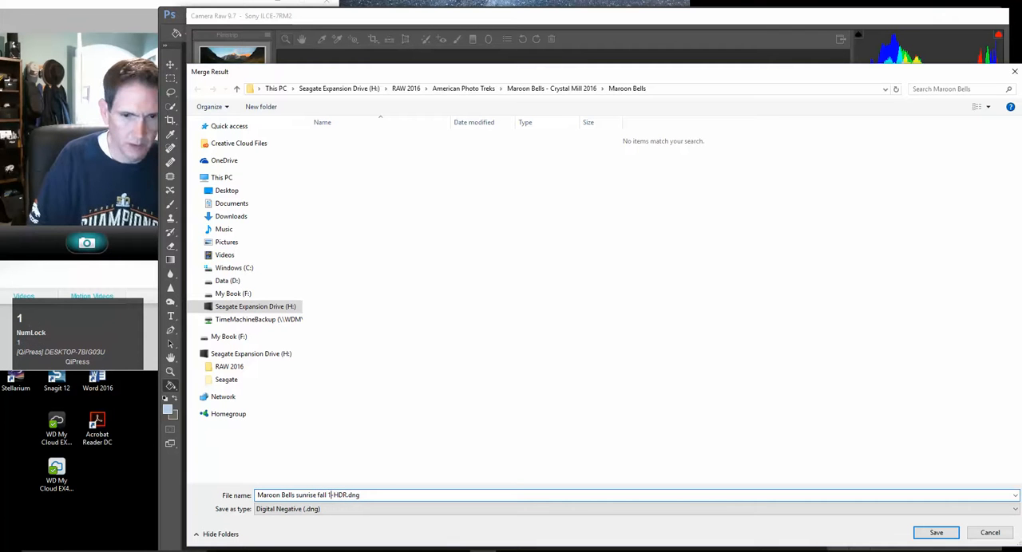
pyautogui.press('Delete')
pyautogui.press('Right')
pyautogui.press('Right')
pyautogui.press('Right')
pyautogui.press('Right')
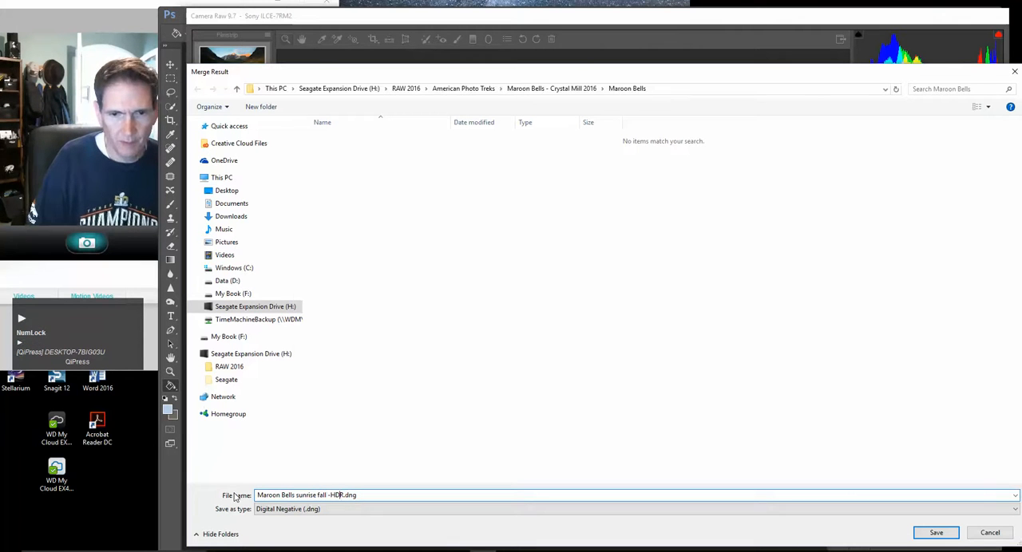
pyautogui.write('1')
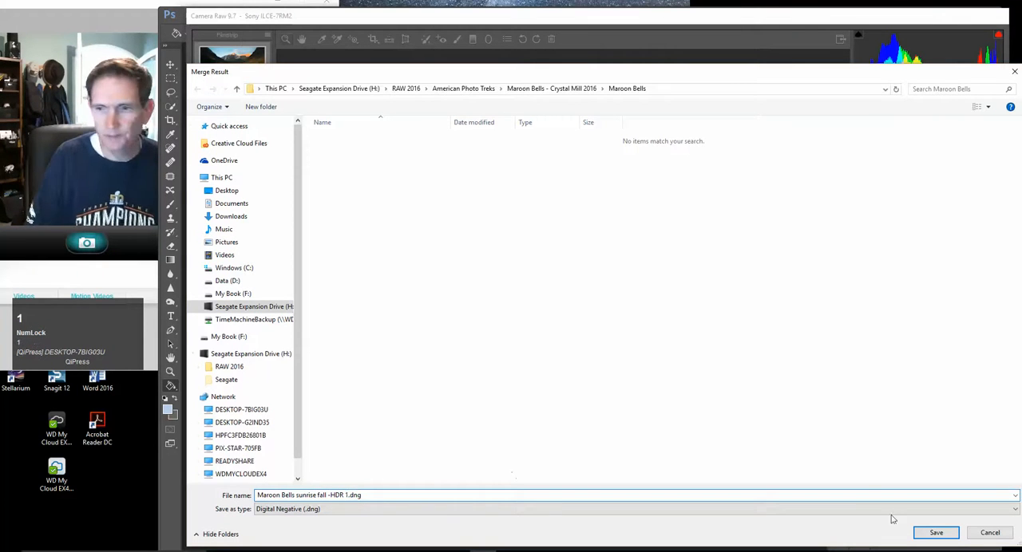
pyautogui.click(935, 533)
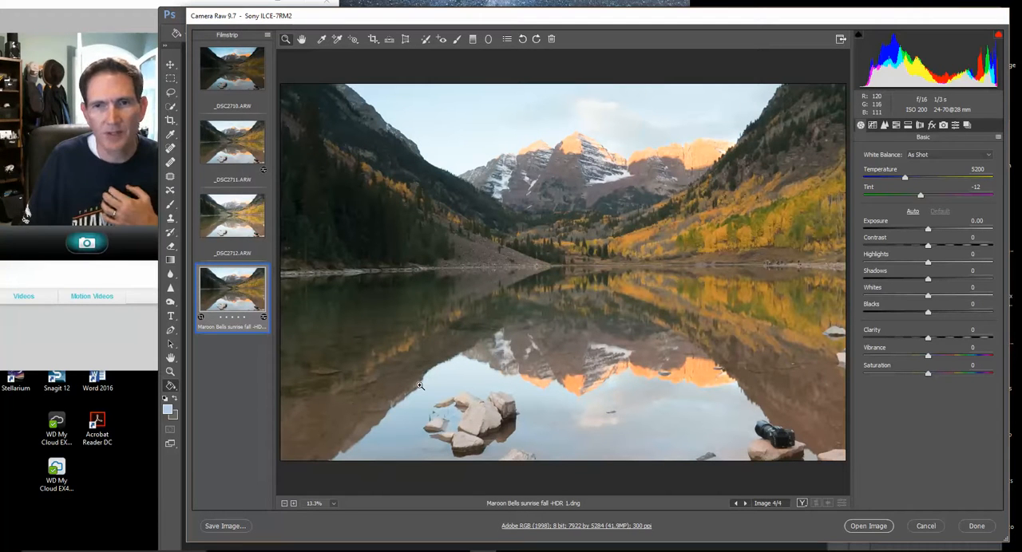
# Apply automatic tone to the merged HDR image, return Exposure to 0.00 and set Highlights to about -93
pyautogui.click(912, 212)
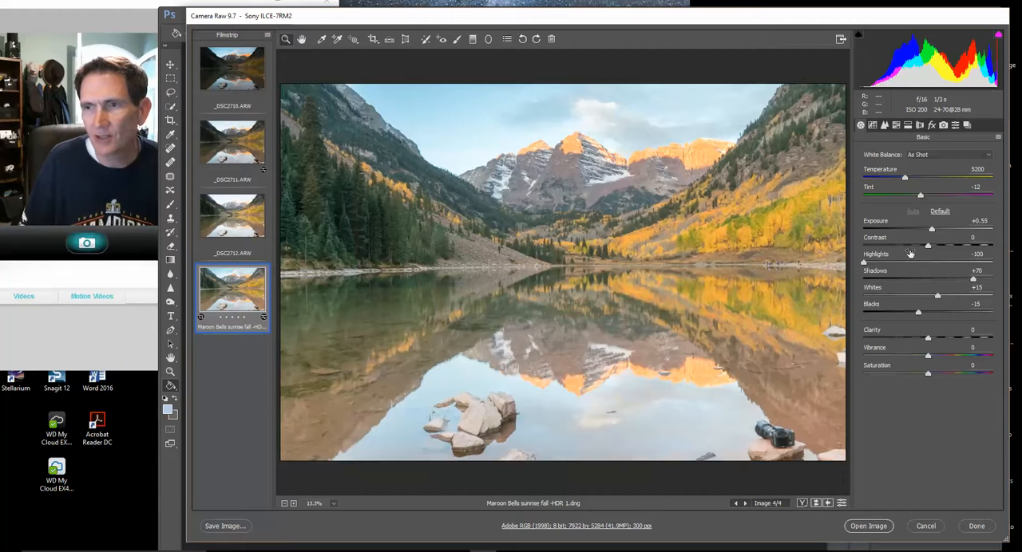
pyautogui.moveTo(932, 230); pyautogui.dragTo(928, 230)
pyautogui.click(864, 262)
pyautogui.moveTo(864, 262); pyautogui.dragTo(870, 264)
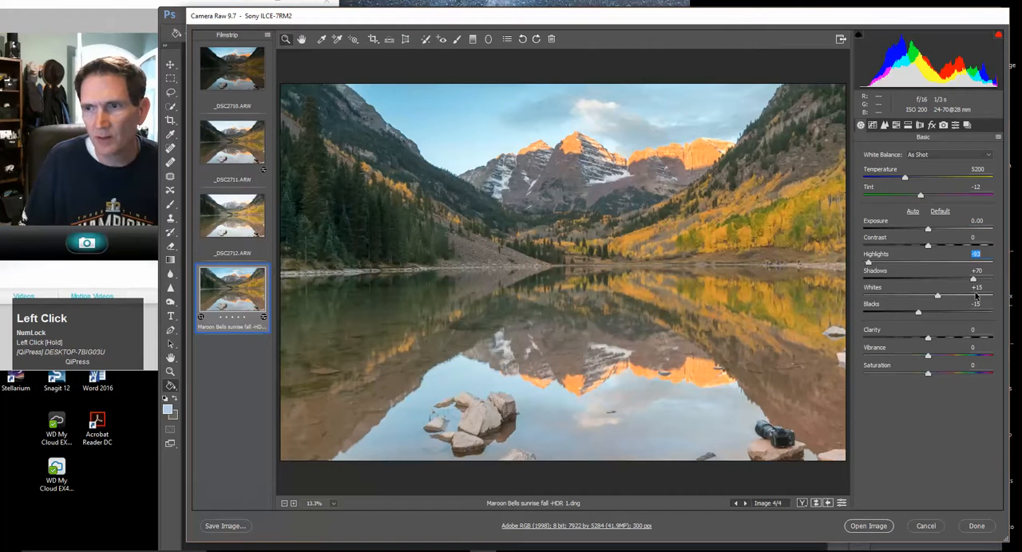
# Refine the HDR image's tones to Highlights -84, Shadows +25, Whites +12 and Blacks -21
pyautogui.moveTo(973, 279); pyautogui.dragTo(952, 280)
pyautogui.moveTo(870, 264); pyautogui.dragTo(875, 266)
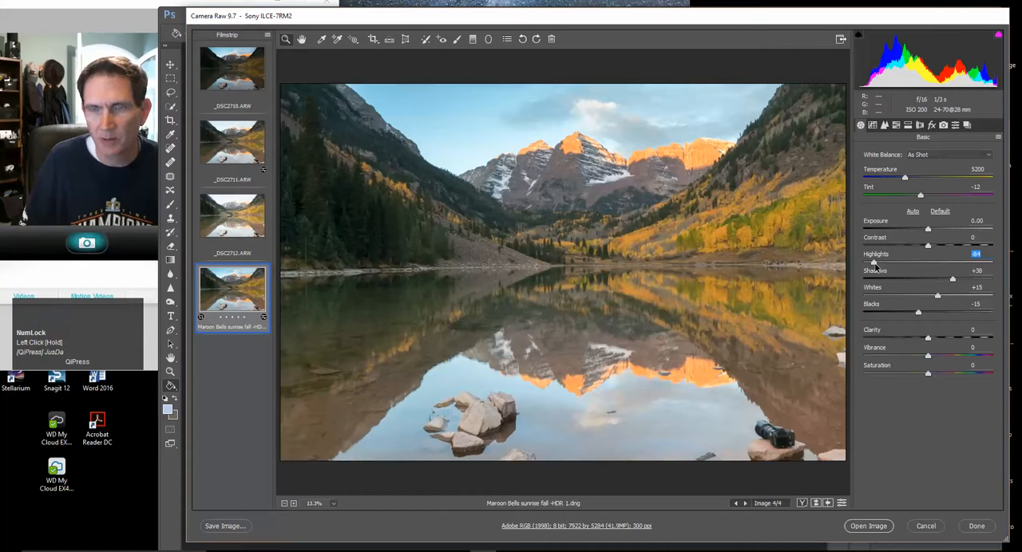
pyautogui.moveTo(918, 313); pyautogui.dragTo(915, 317)
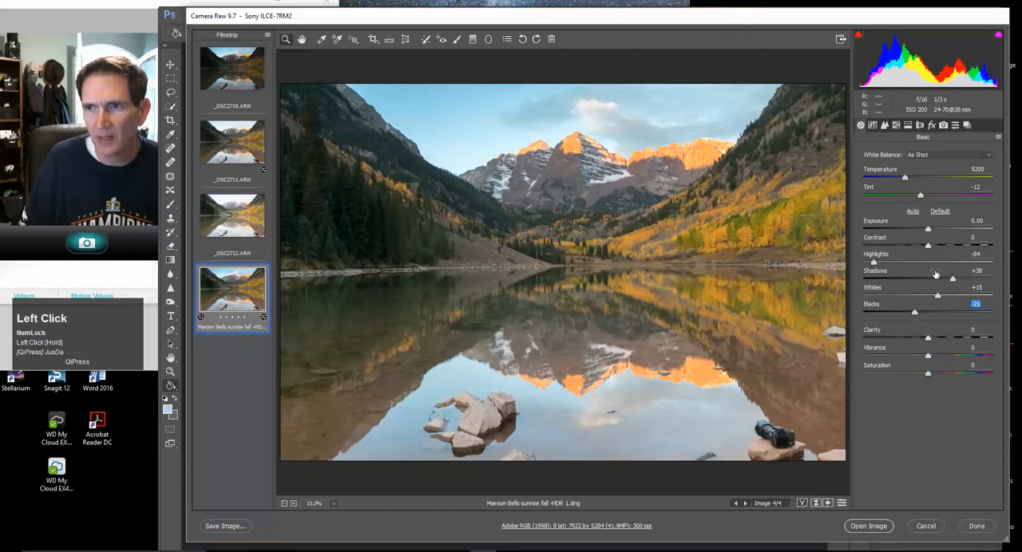
pyautogui.moveTo(953, 279); pyautogui.dragTo(945, 281)
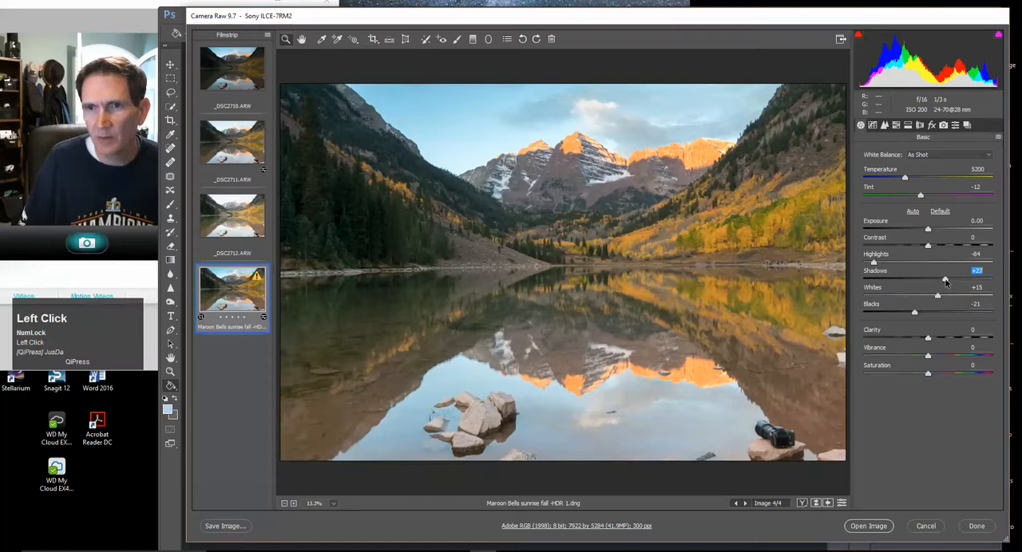
pyautogui.moveTo(939, 296); pyautogui.dragTo(935, 298)
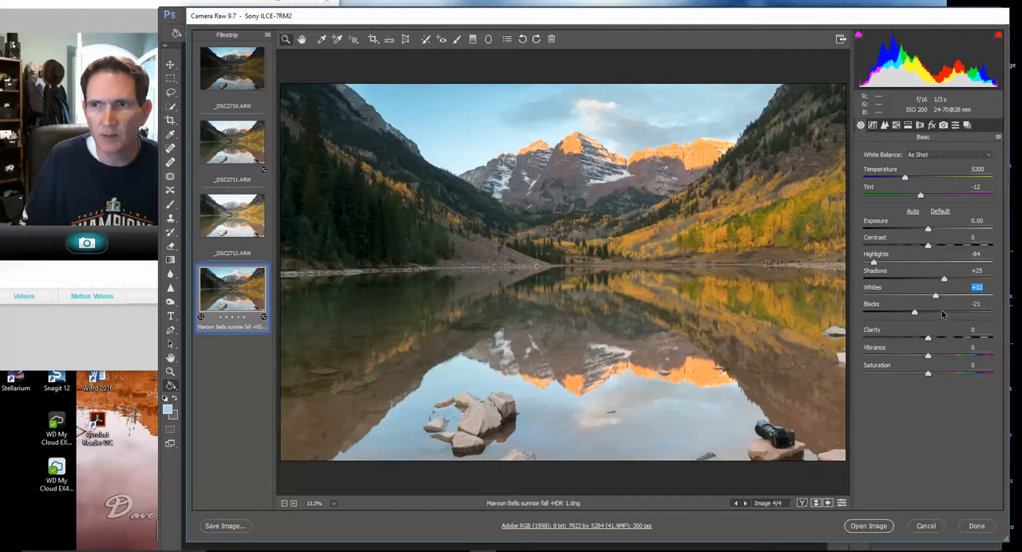
# Try a white balance sampled from the snow patch below the peak and restore the As Shot setting
pyautogui.click(321, 40)
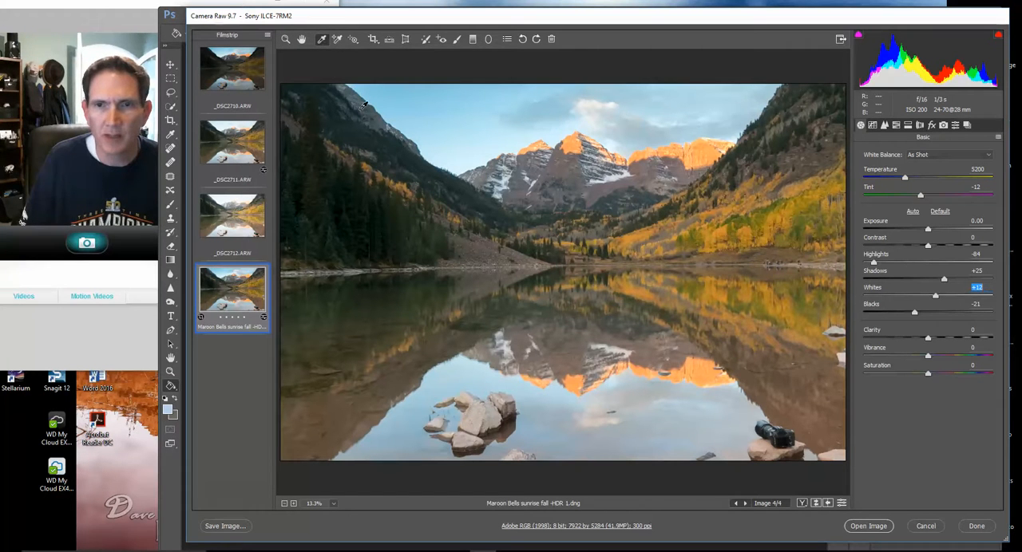
pyautogui.click(620, 173)
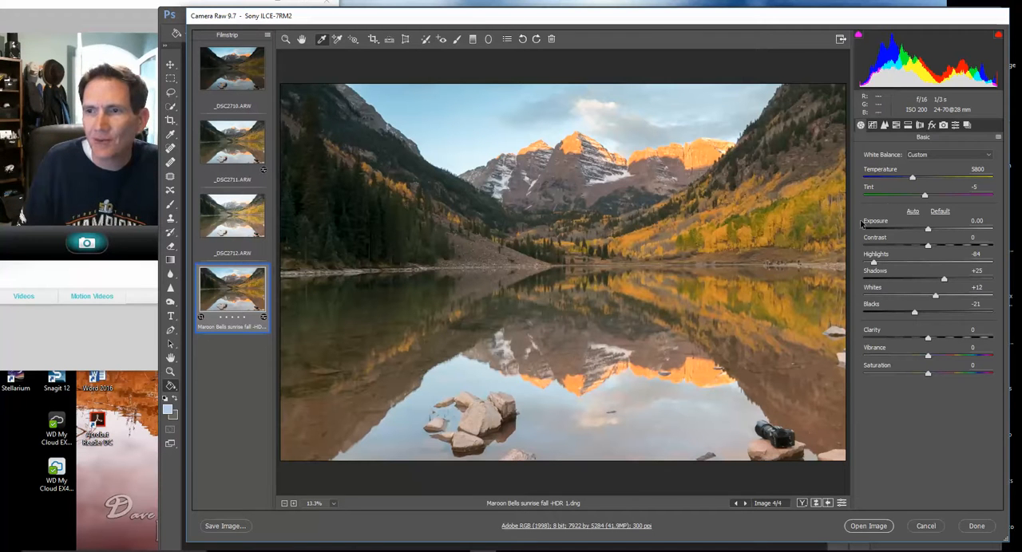
pyautogui.click(915, 155)
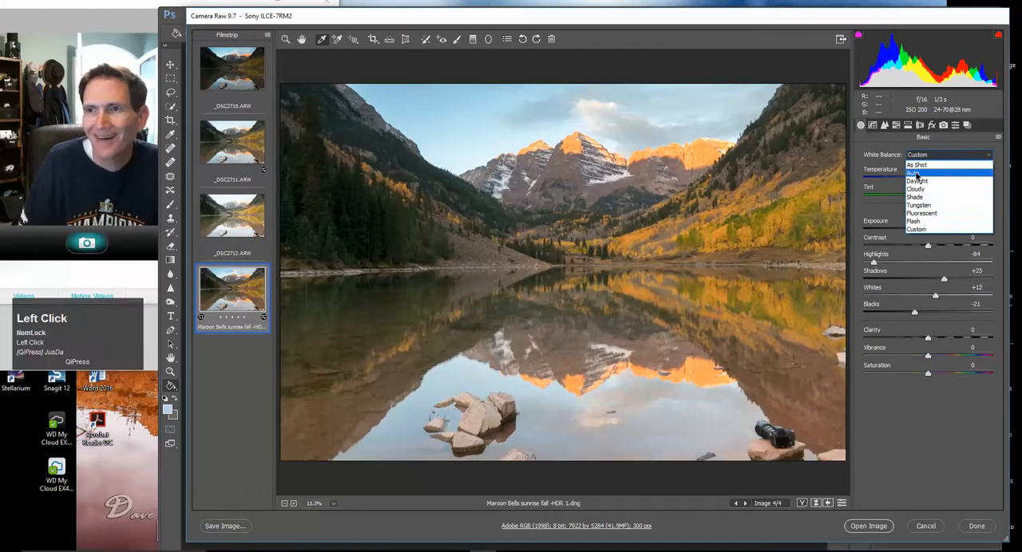
pyautogui.click(917, 164)
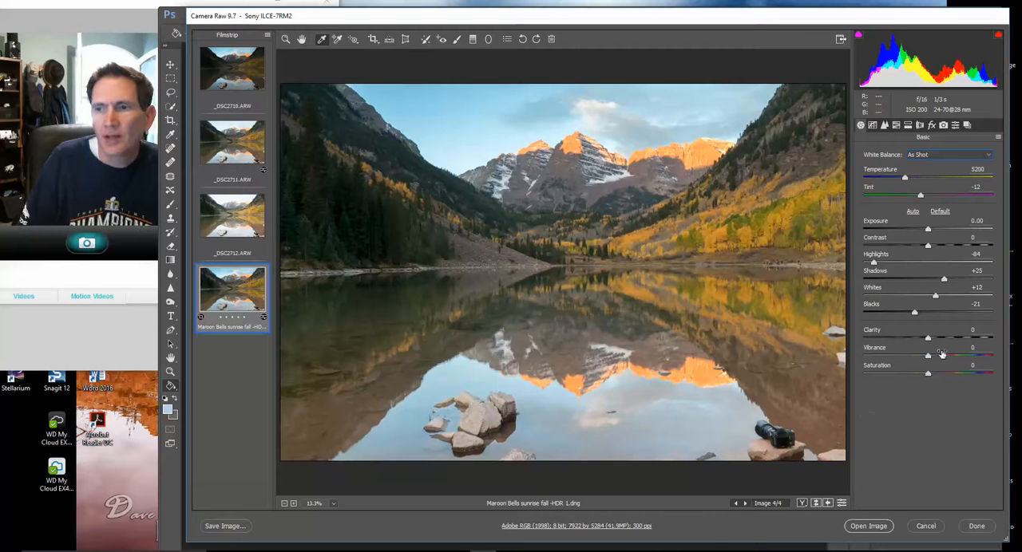
# Set Vibrance to +8 and Saturation to +2, and apply a Dehaze amount of +10
pyautogui.moveTo(929, 357); pyautogui.dragTo(933, 376)
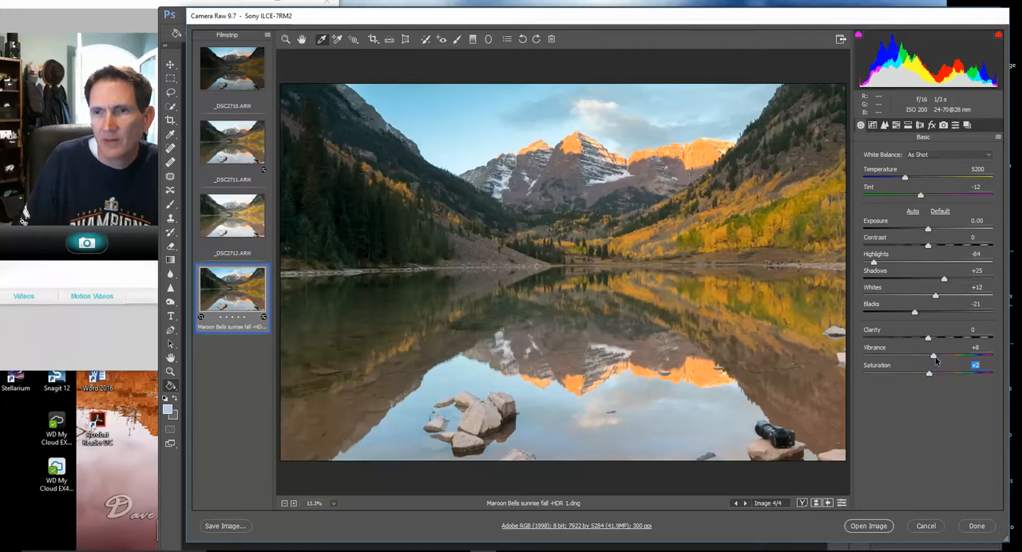
pyautogui.click(929, 126)
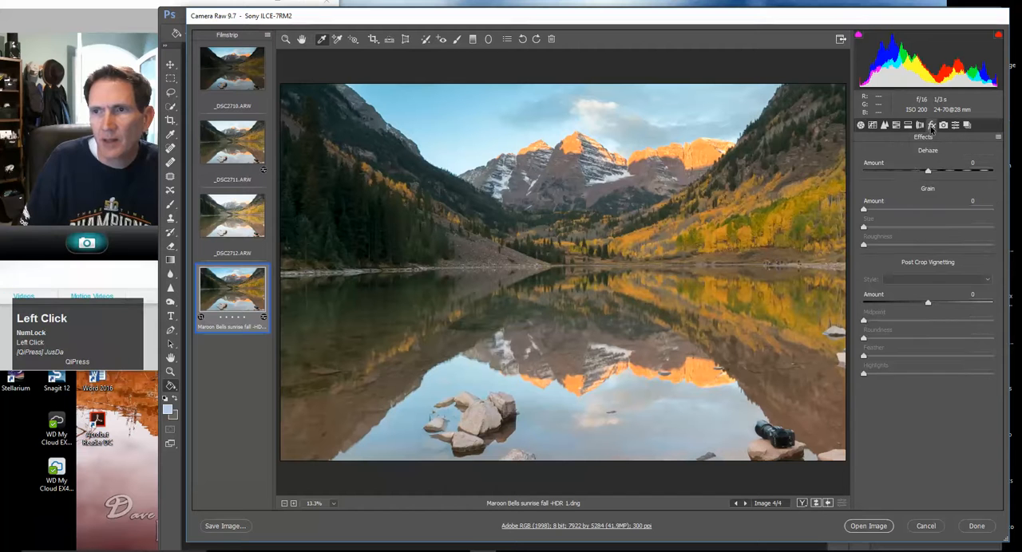
pyautogui.click(928, 171)
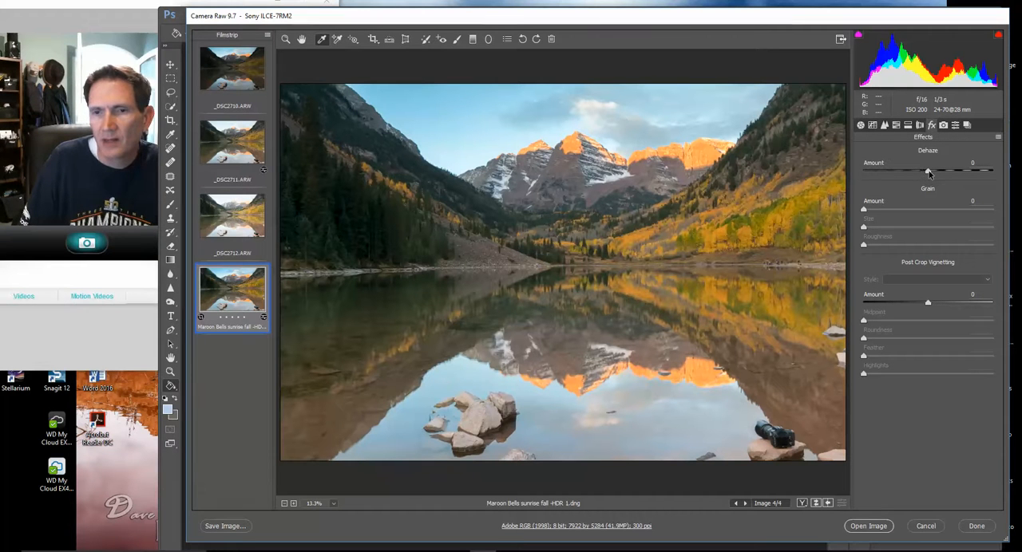
pyautogui.moveTo(928, 172); pyautogui.dragTo(934, 175)
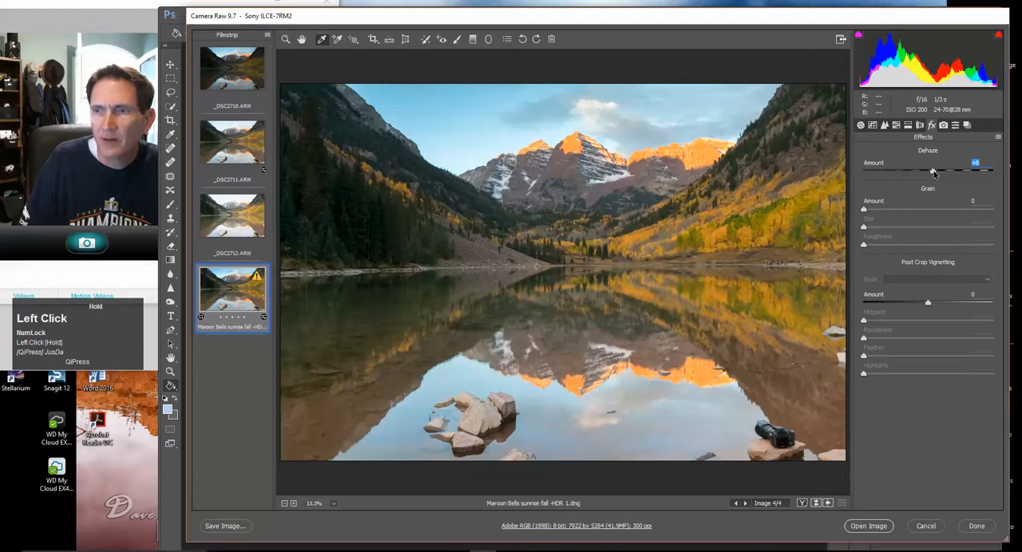
pyautogui.moveTo(934, 174); pyautogui.dragTo(935, 174)
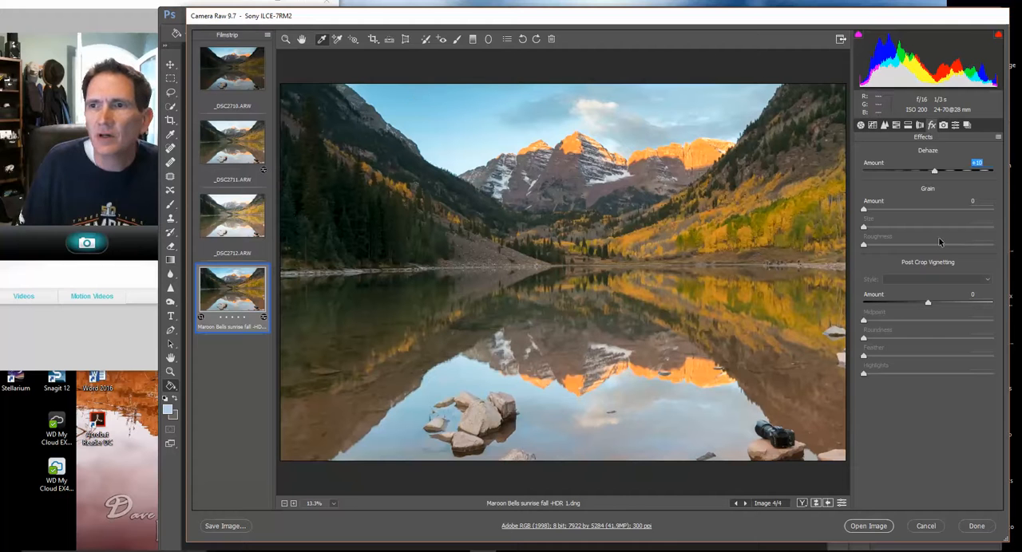
# Set the colour Temperature to 5000 and the HSL saturation to Reds +4, Oranges +2 and Yellows +6
pyautogui.click(861, 126)
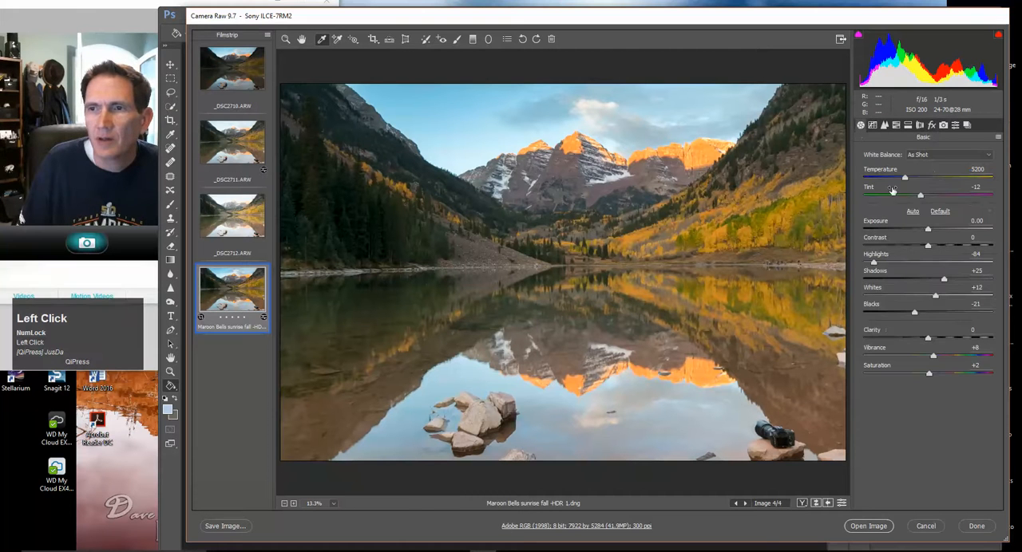
pyautogui.moveTo(906, 183); pyautogui.dragTo(904, 183)
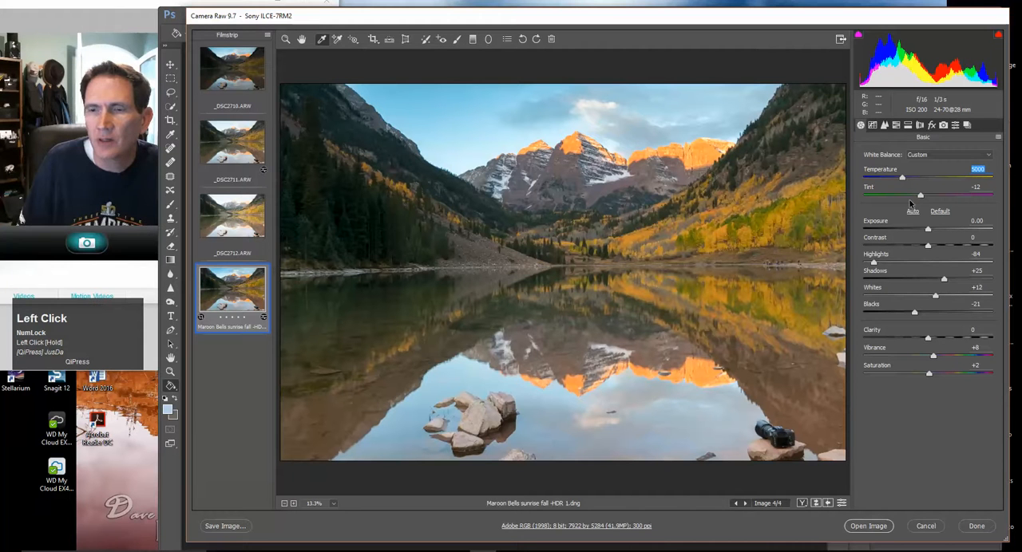
pyautogui.click(896, 125)
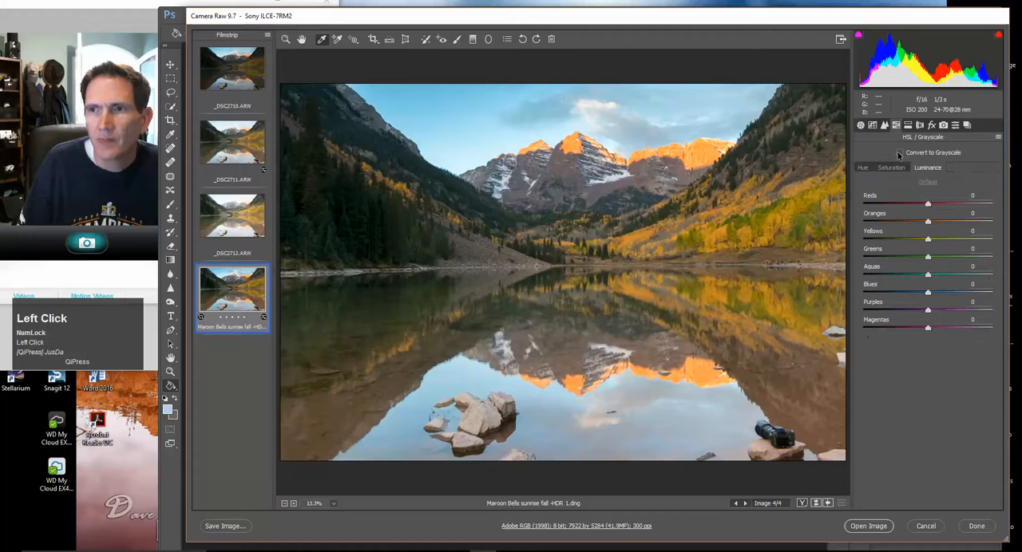
pyautogui.click(892, 168)
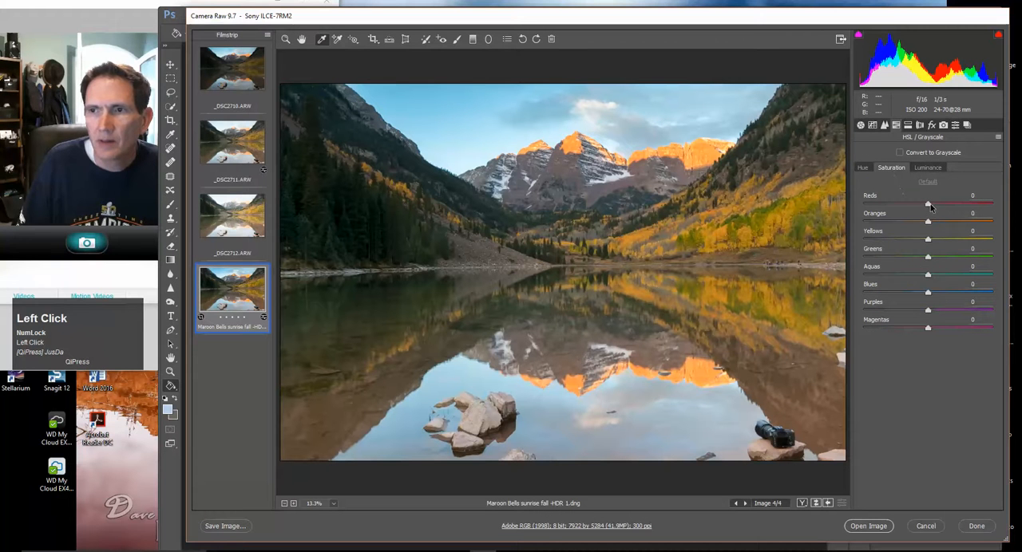
pyautogui.moveTo(930, 206); pyautogui.dragTo(932, 207)
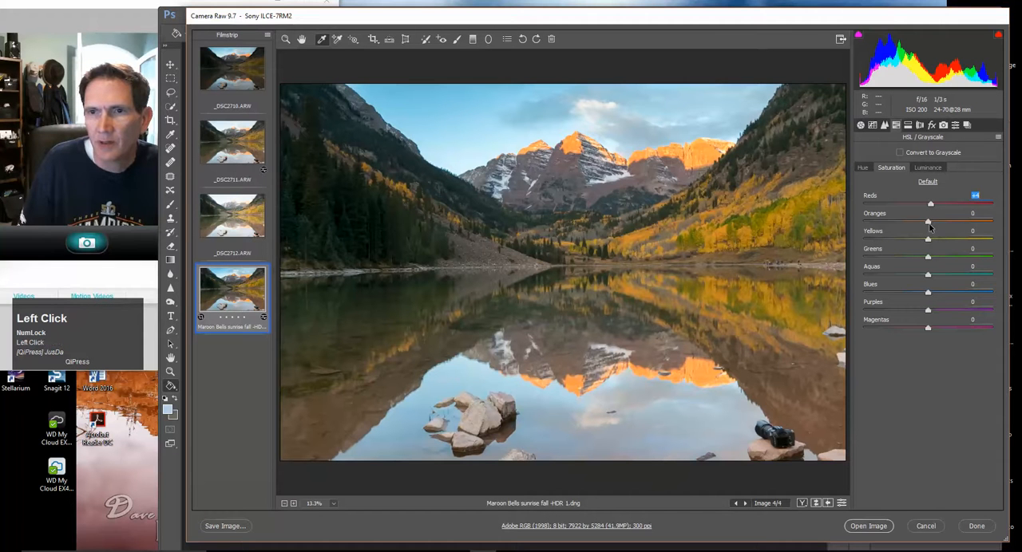
pyautogui.moveTo(931, 240); pyautogui.dragTo(930, 224)
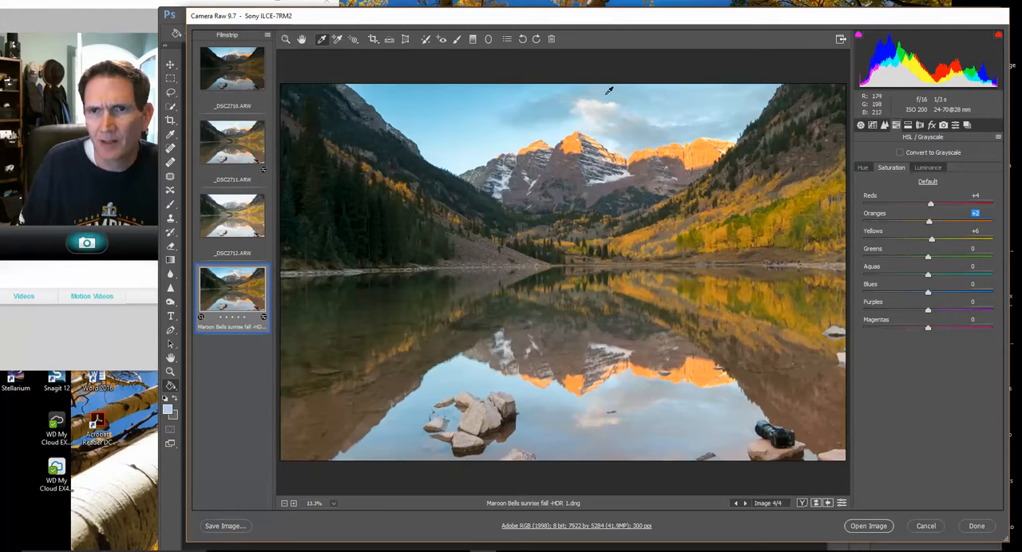
# Open the adjusted HDR image in Photoshop and zoom in on the camera sitting on the rock
pyautogui.click(868, 526)
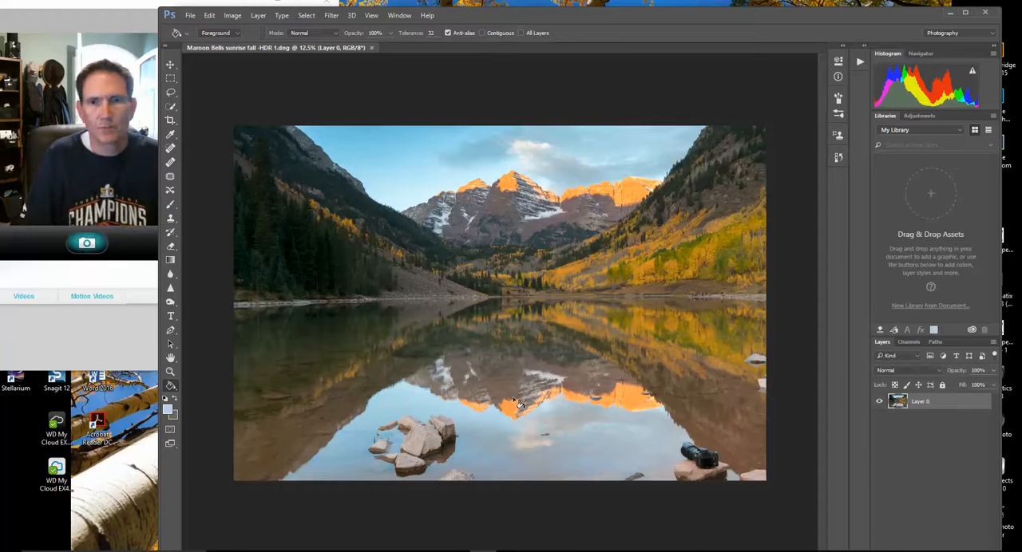
pyautogui.click(169, 372)
pyautogui.click(454, 35)
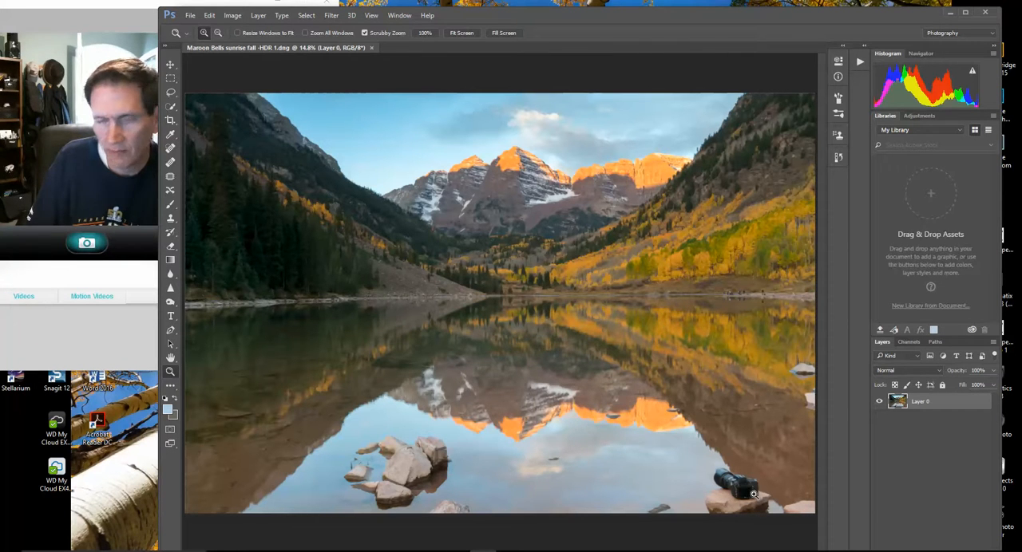
pyautogui.moveTo(733, 494); pyautogui.dragTo(733, 494)
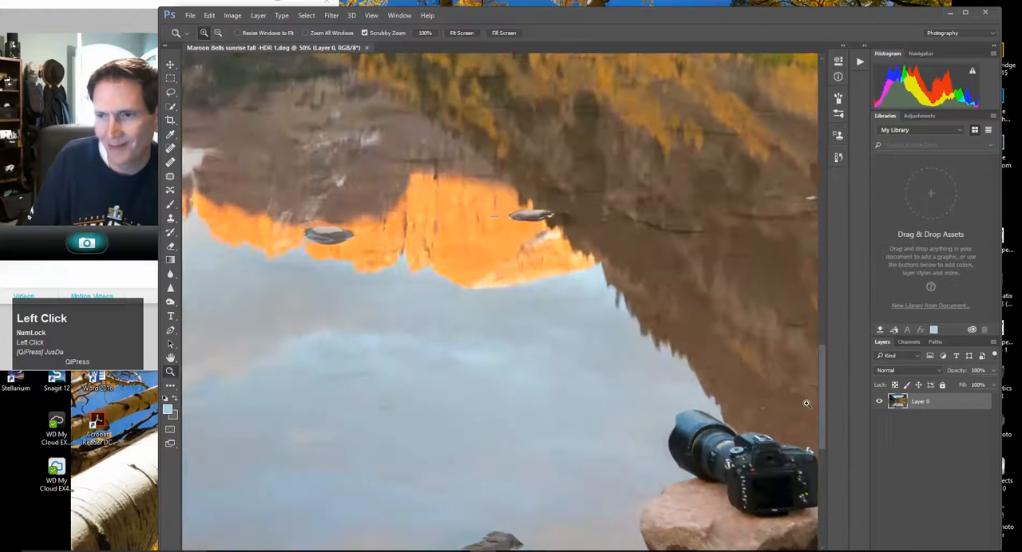
# Draw a freehand Lasso selection closely around the camera and the rock it sits on at the lake's edge
pyautogui.moveTo(820, 413); pyautogui.dragTo(822, 441)
pyautogui.moveTo(582, 22); pyautogui.dragTo(579, 4)
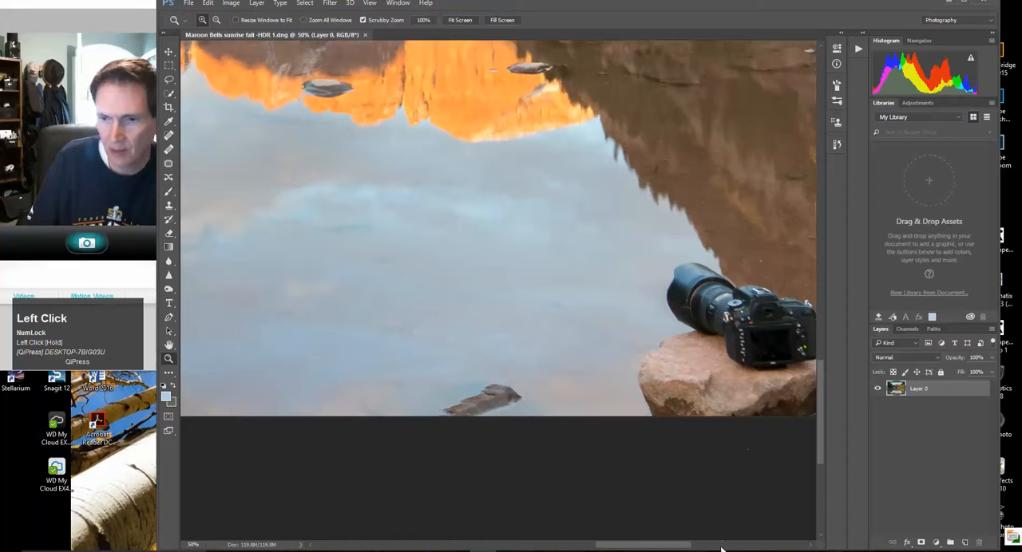
pyautogui.moveTo(720, 547); pyautogui.dragTo(719, 534)
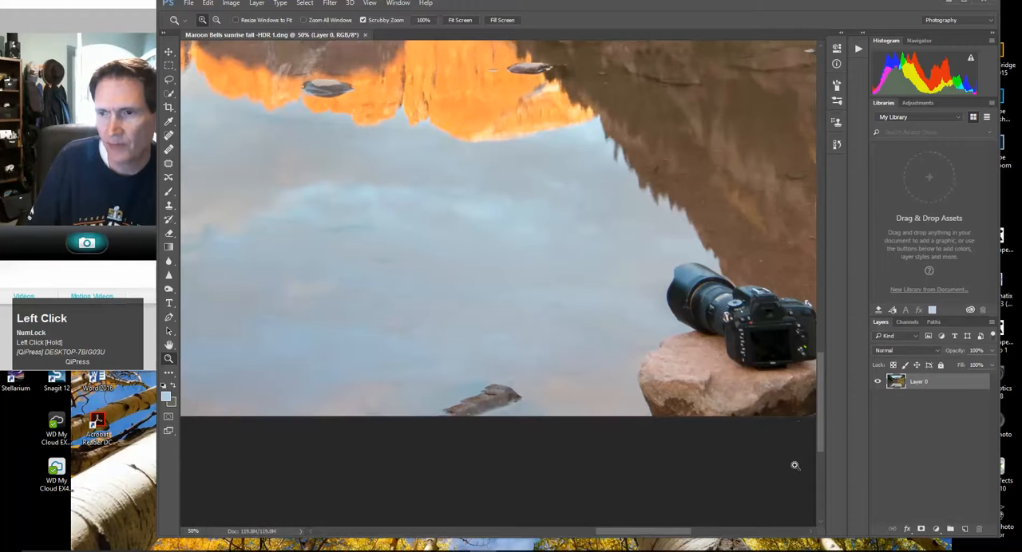
pyautogui.moveTo(635, 537); pyautogui.dragTo(667, 537)
pyautogui.click(168, 79)
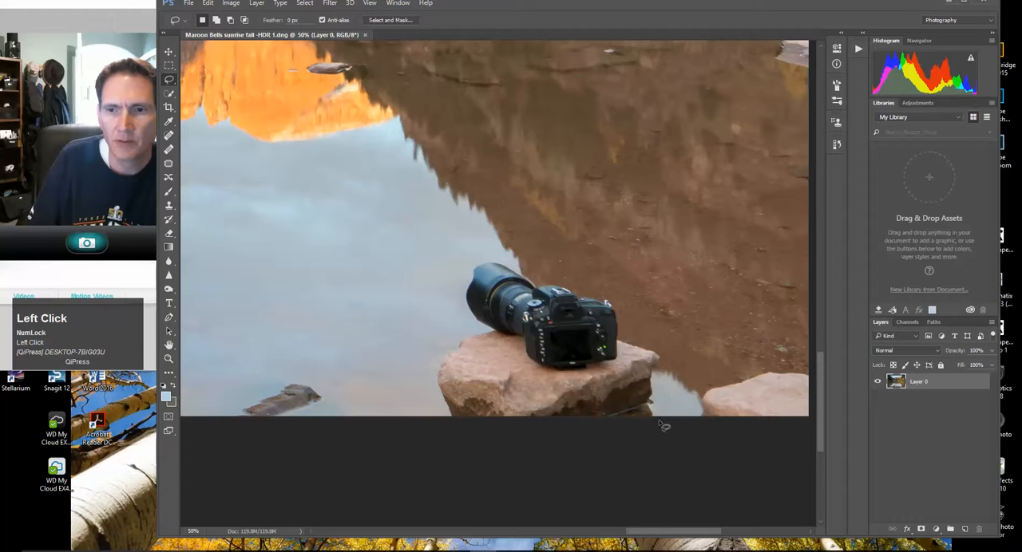
pyautogui.moveTo(660, 410)
pyautogui.mouseDown()
pyautogui.moveTo(666, 355)
pyautogui.moveTo(635, 340)
pyautogui.moveTo(619, 305)
pyautogui.moveTo(518, 266)
pyautogui.moveTo(467, 264)
pyautogui.moveTo(481, 329)
pyautogui.moveTo(452, 345)
pyautogui.moveTo(437, 396)
pyautogui.moveTo(451, 427)
pyautogui.moveTo(668, 429)
pyautogui.moveTo(662, 436)
pyautogui.mouseUp()
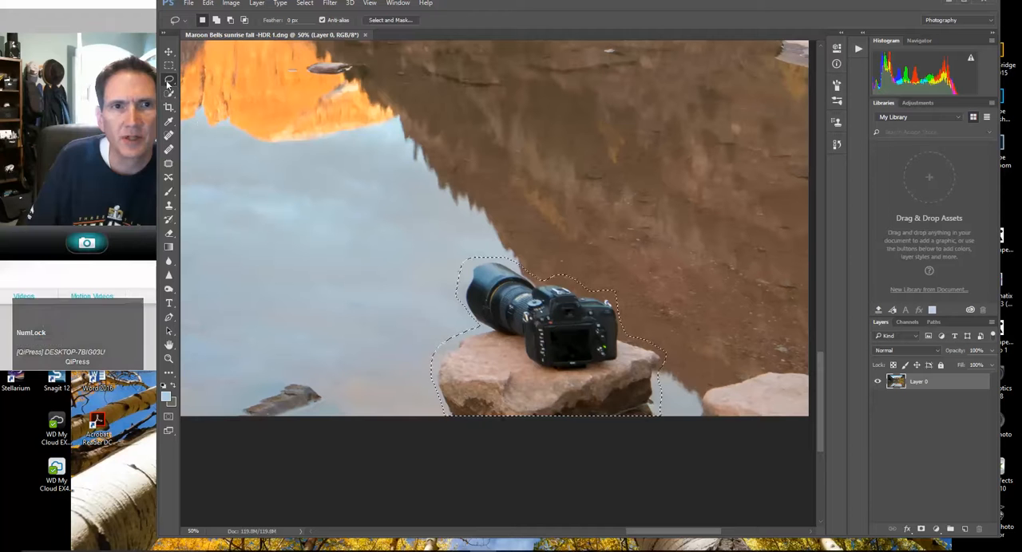
# Fill the selection to replace the camera and rock with surrounding water and reflection, and deselect
pyautogui.rightClick(523, 348)
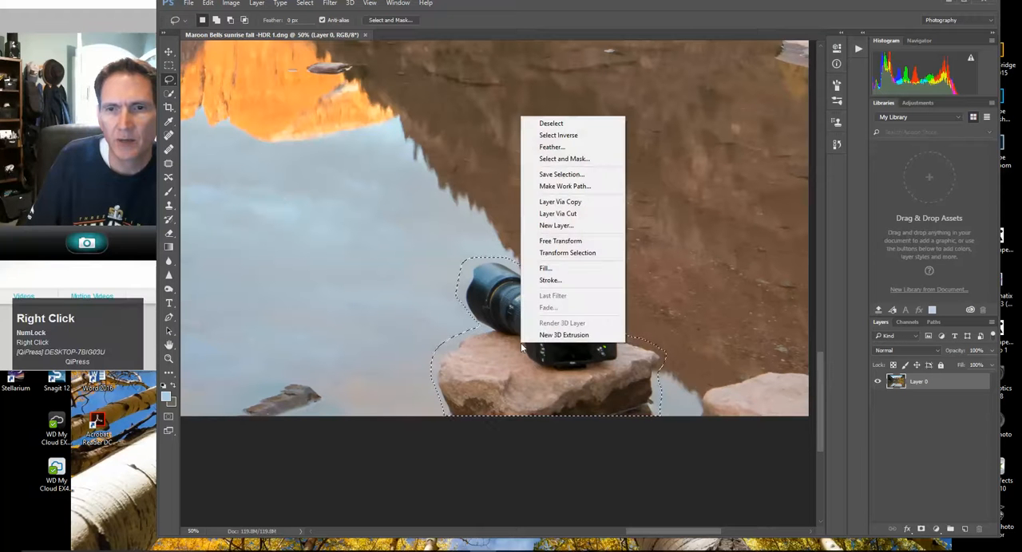
pyautogui.click(546, 269)
pyautogui.click(584, 159)
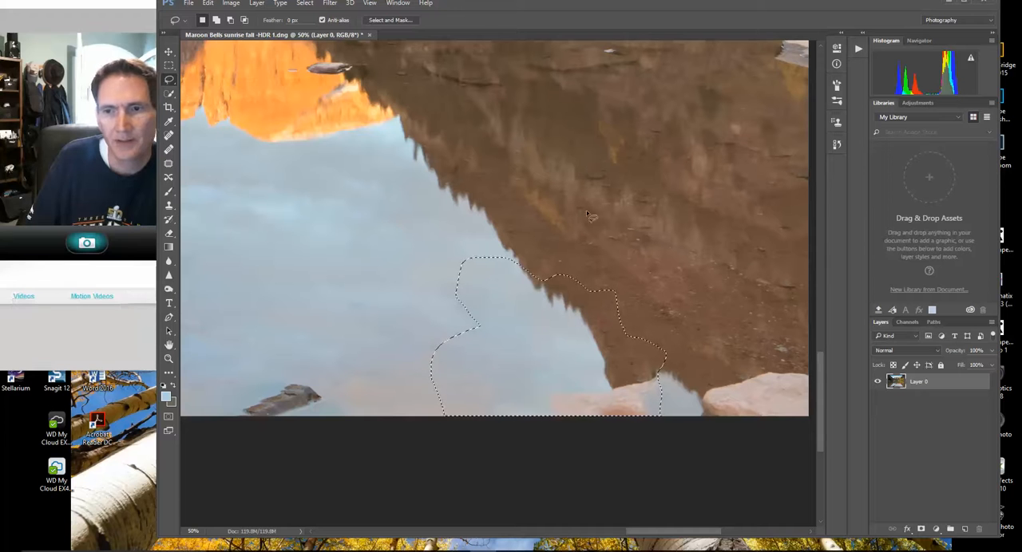
pyautogui.moveTo(510, 5); pyautogui.dragTo(507, 13)
pyautogui.moveTo(515, 544); pyautogui.dragTo(513, 523)
pyautogui.moveTo(503, 10); pyautogui.dragTo(503, 34)
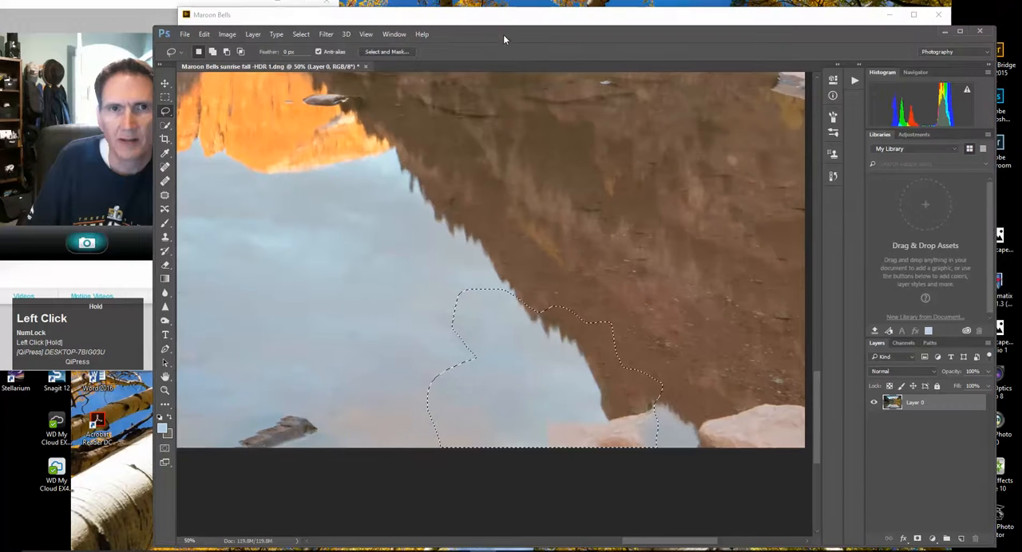
pyautogui.click(301, 33)
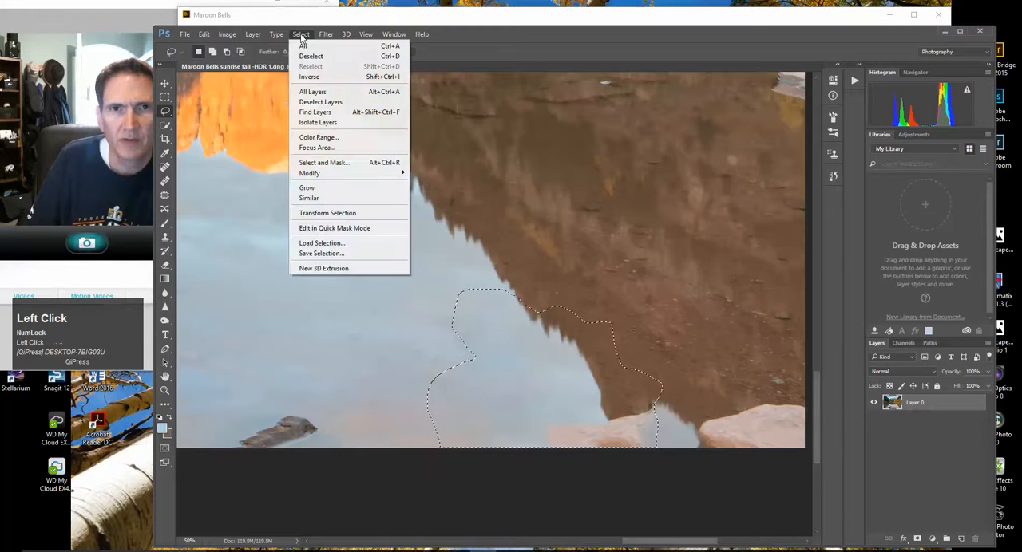
pyautogui.click(311, 54)
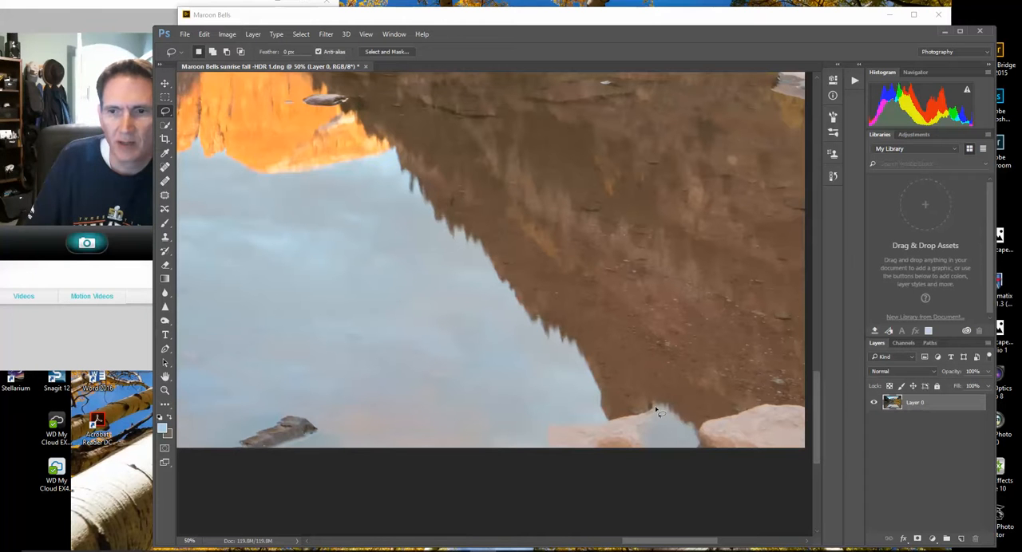
# Outline the leftover rock fragment at the image's lower edge, patch it with open blue water using the Patch tool, and deselect
pyautogui.click(655, 410)
pyautogui.moveTo(617, 406); pyautogui.dragTo(550, 425)
pyautogui.moveTo(594, 471); pyautogui.dragTo(662, 454)
pyautogui.moveTo(662, 415); pyautogui.dragTo(655, 409)
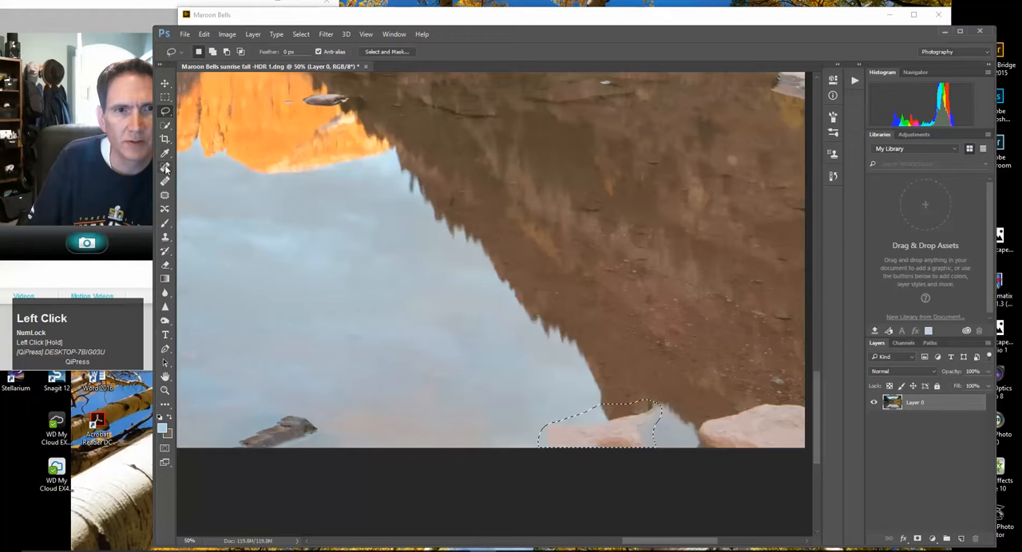
pyautogui.click(164, 195)
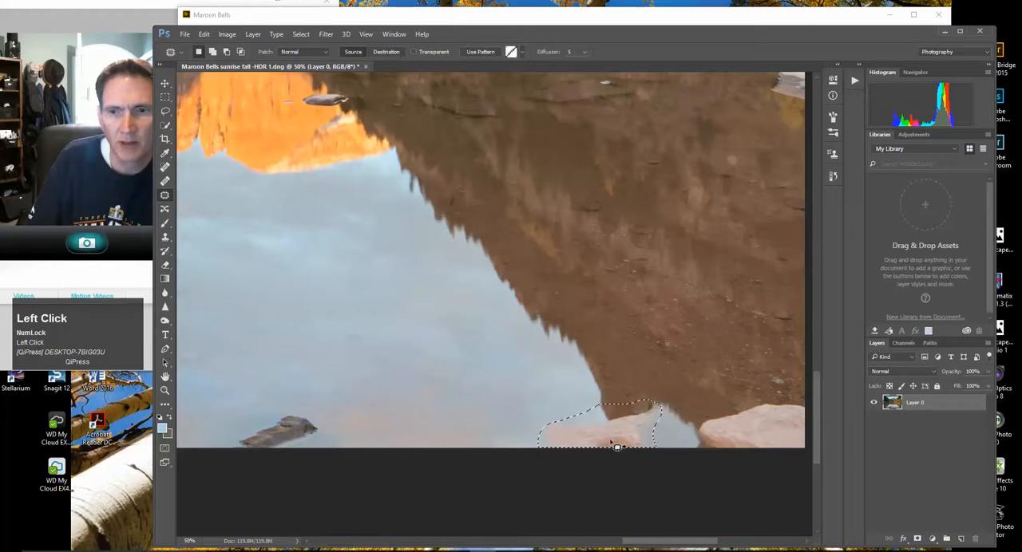
pyautogui.moveTo(612, 433); pyautogui.dragTo(613, 434)
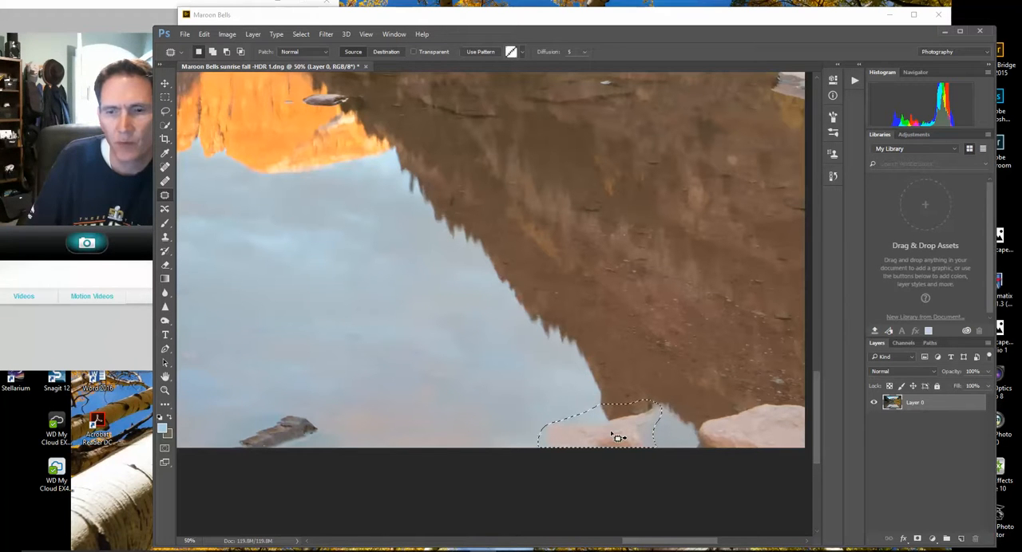
pyautogui.moveTo(612, 433); pyautogui.dragTo(452, 364)
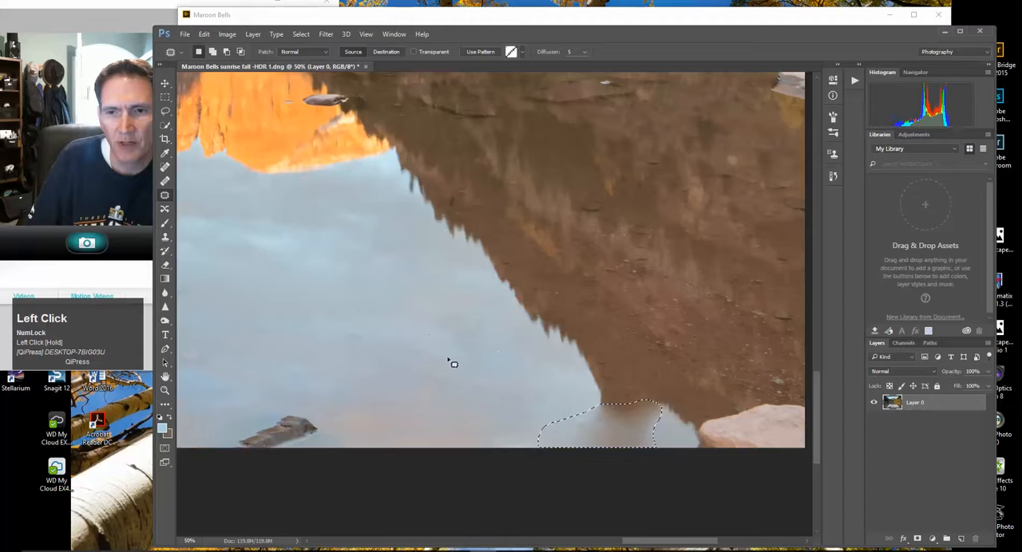
pyautogui.click(301, 34)
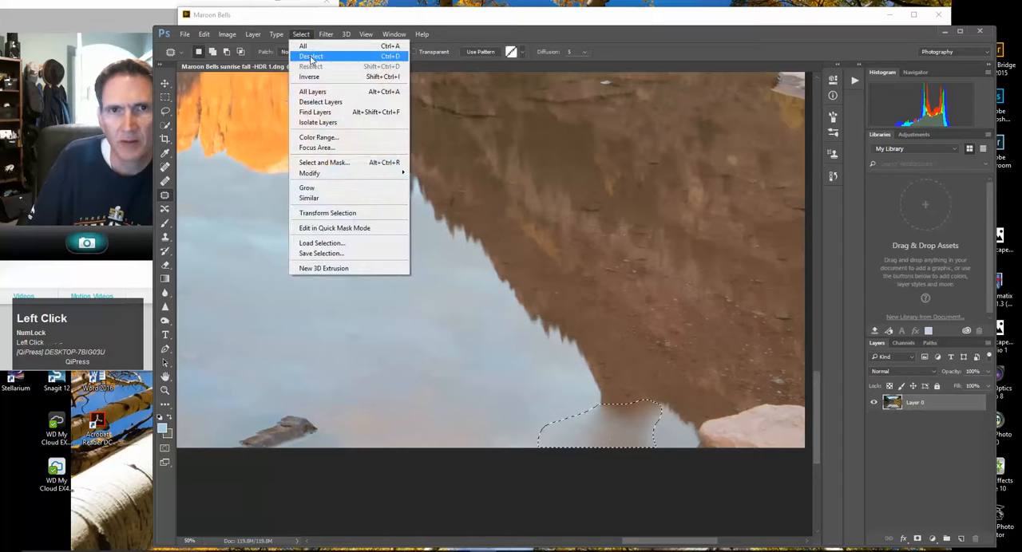
pyautogui.click(310, 56)
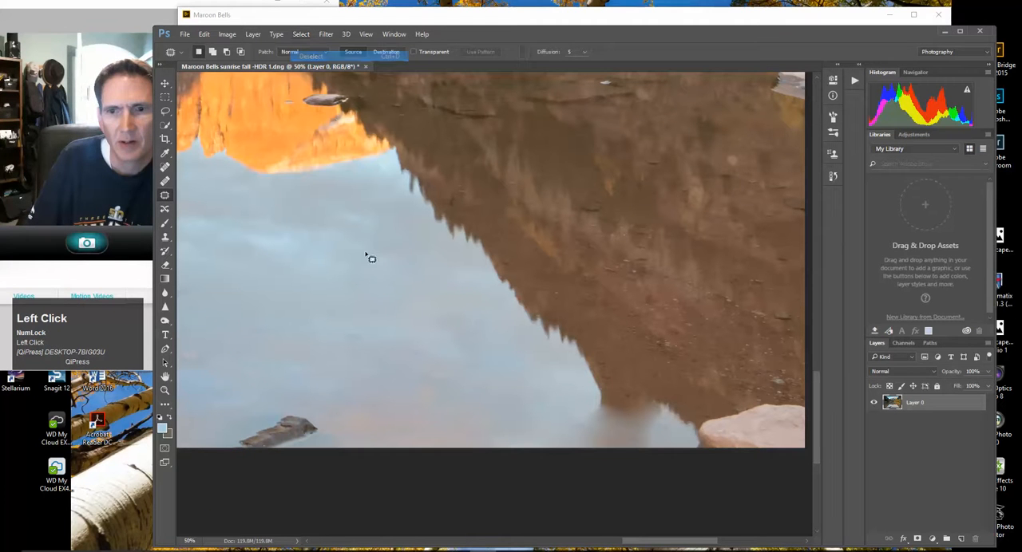
# Outline the blurry smudge left by the patch, between the mountain reflection's tip and the shore rock
pyautogui.moveTo(617, 412)
pyautogui.mouseDown()
pyautogui.moveTo(587, 407)
pyautogui.moveTo(553, 434)
pyautogui.moveTo(550, 458)
pyautogui.moveTo(677, 451)
pyautogui.mouseUp()
pyautogui.moveTo(673, 411); pyautogui.dragTo(604, 404)
pyautogui.rightClick(606, 432)
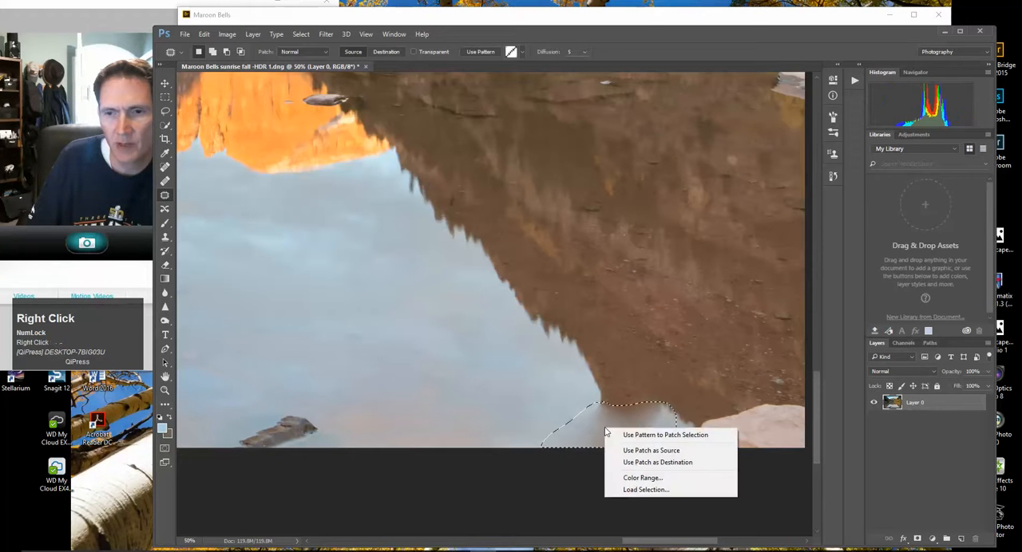
pyautogui.click(635, 413)
pyautogui.rightClick(623, 417)
# Fill the outlined smudge from its surroundings with the Fill command of the Lasso tool, and deselect
pyautogui.click(163, 113)
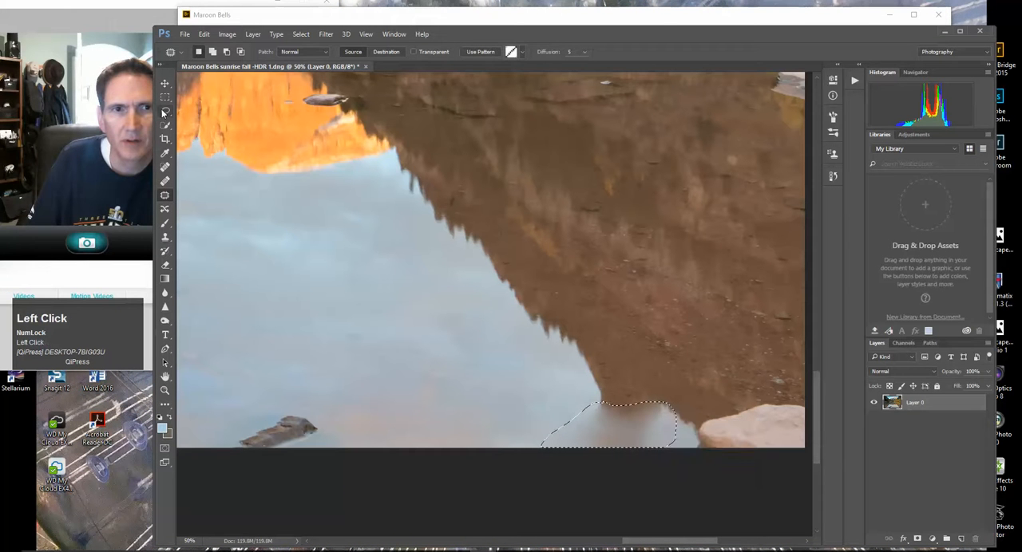
pyautogui.click(164, 112)
pyautogui.rightClick(624, 425)
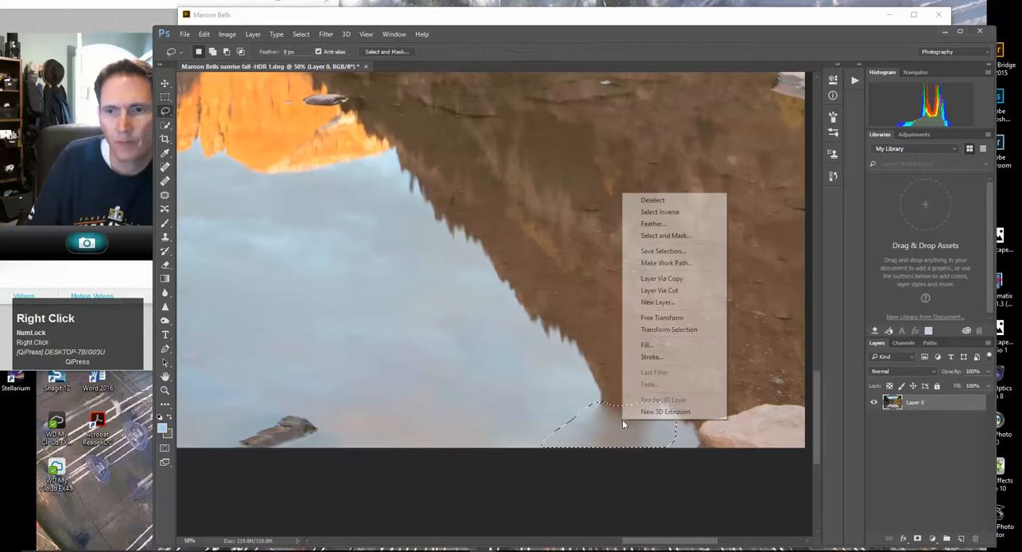
pyautogui.click(647, 345)
pyautogui.press('Return')
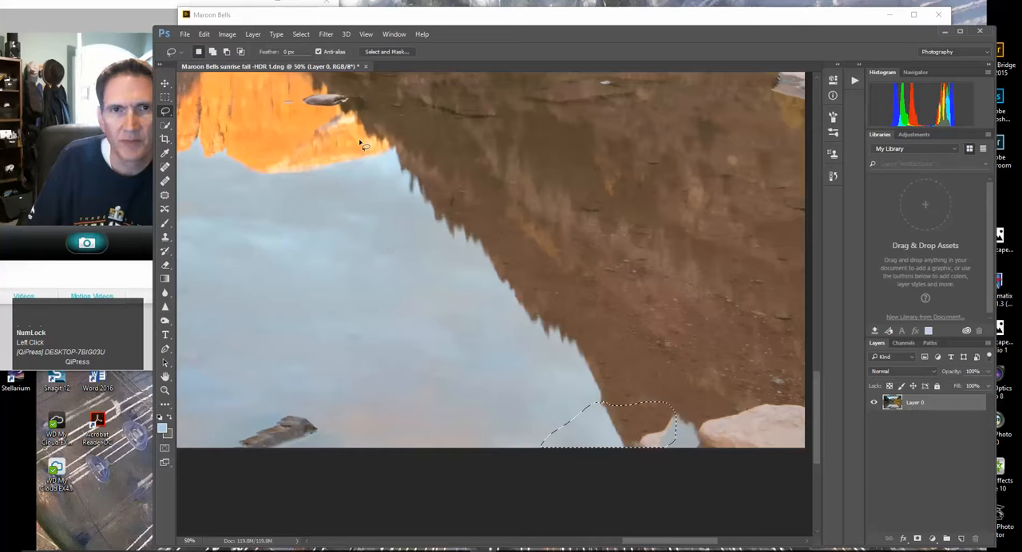
pyautogui.click(300, 33)
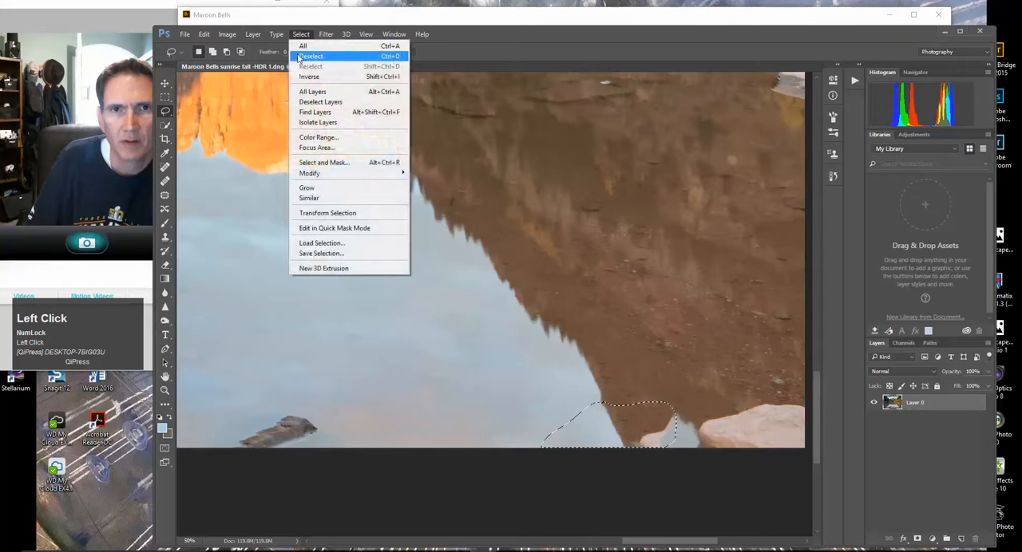
pyautogui.click(313, 58)
# Examine the whole image and a close view of the reflection edge and shore where the camera was removed
pyautogui.click(165, 391)
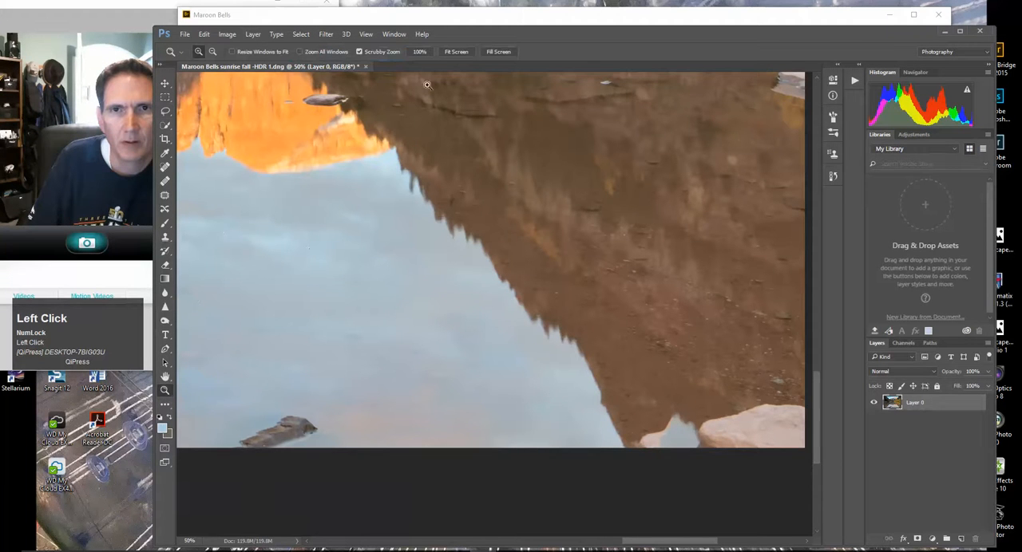
pyautogui.click(461, 52)
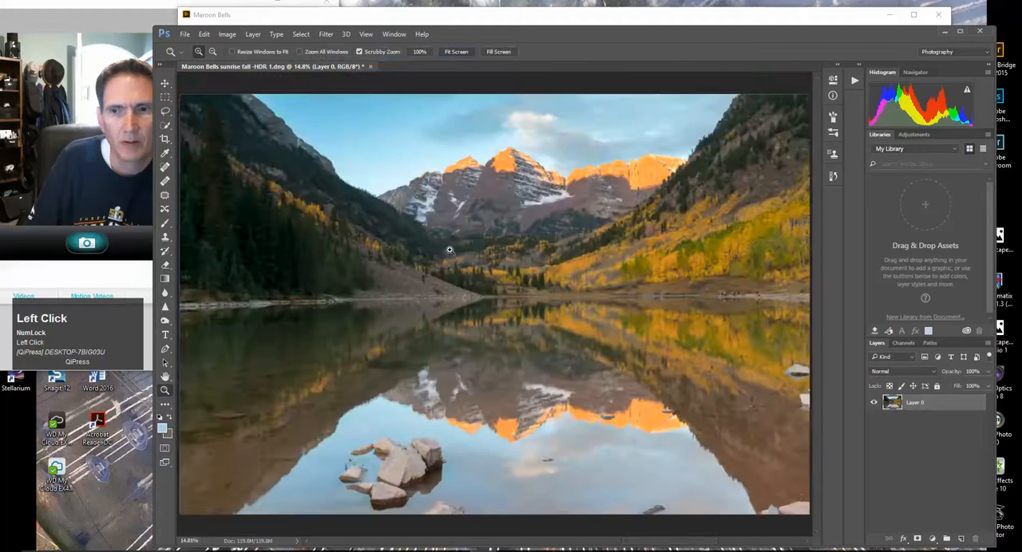
pyautogui.click(742, 489)
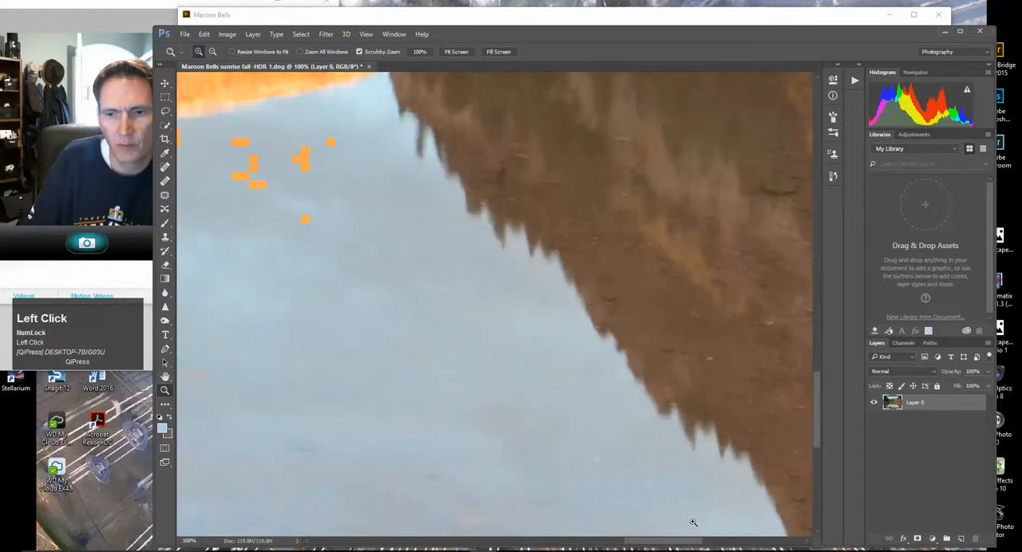
pyautogui.moveTo(670, 543); pyautogui.dragTo(711, 542)
pyautogui.moveTo(819, 436); pyautogui.dragTo(815, 464)
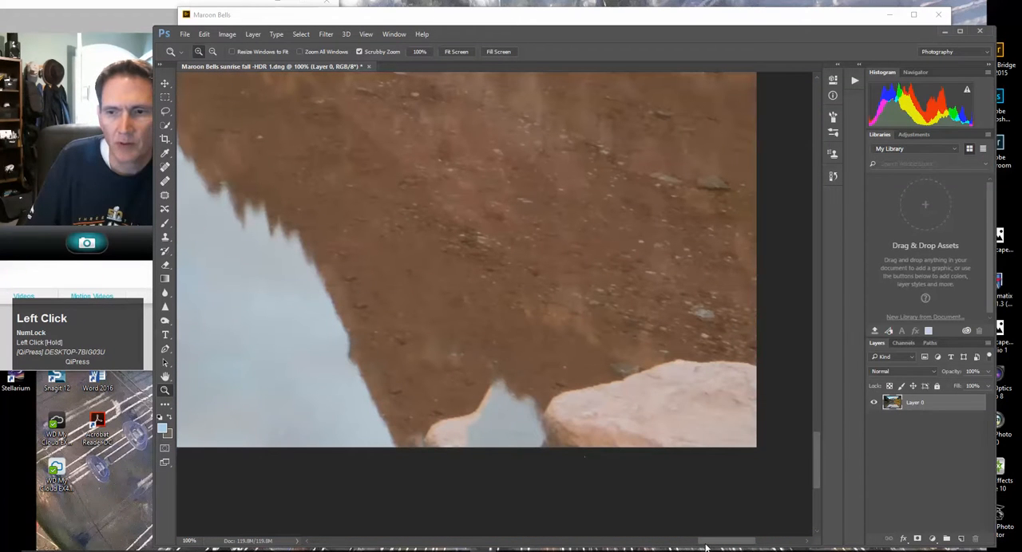
pyautogui.moveTo(702, 542); pyautogui.dragTo(689, 542)
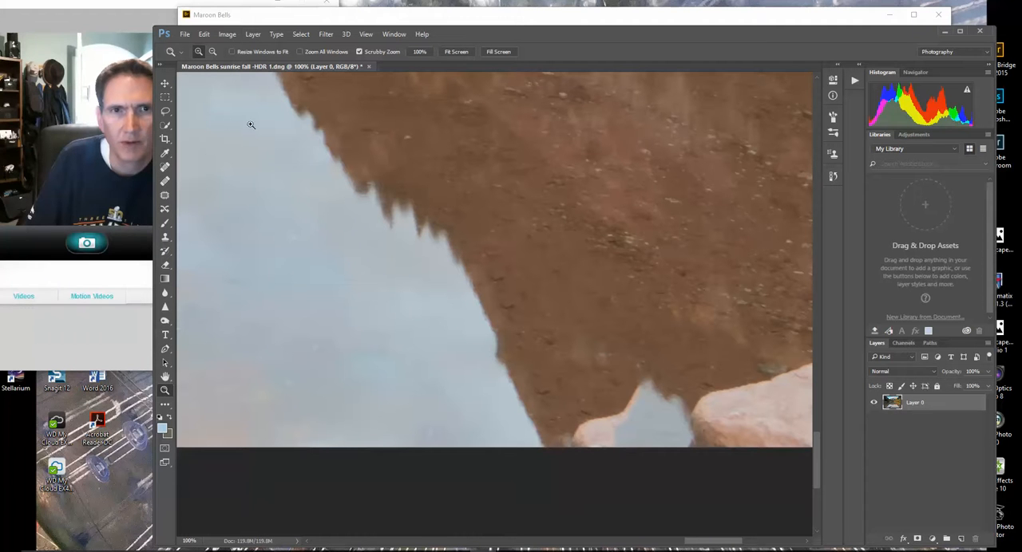
pyautogui.click(213, 52)
pyautogui.click(416, 222)
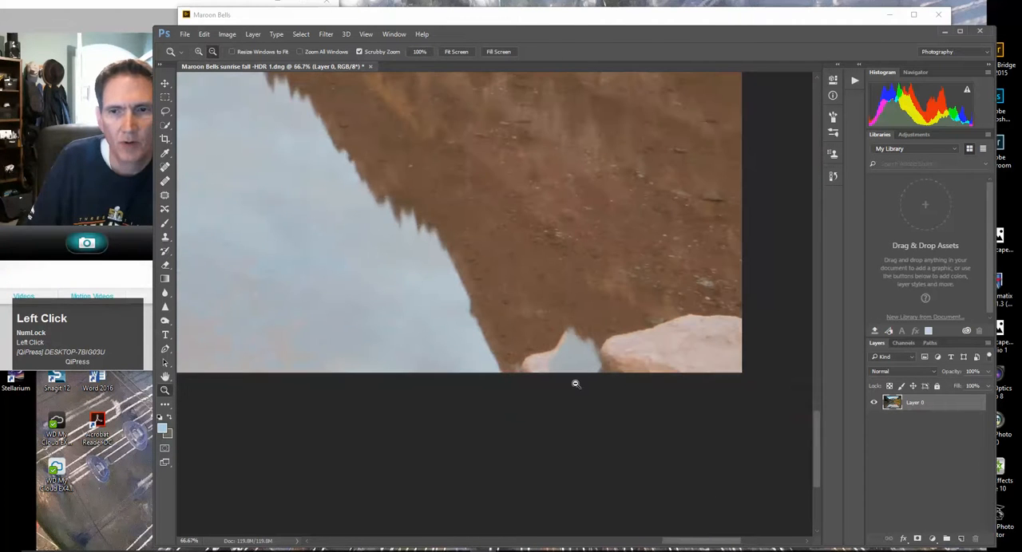
pyautogui.moveTo(817, 434); pyautogui.dragTo(817, 414)
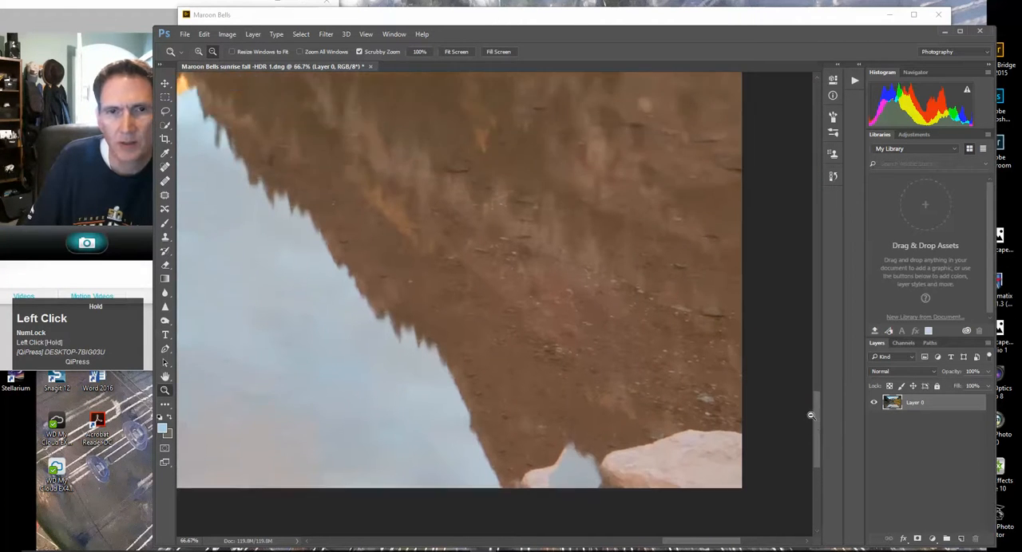
# Switch to the Clone Stamp tool and enlarge its soft brush to 200 px
pyautogui.click(166, 238)
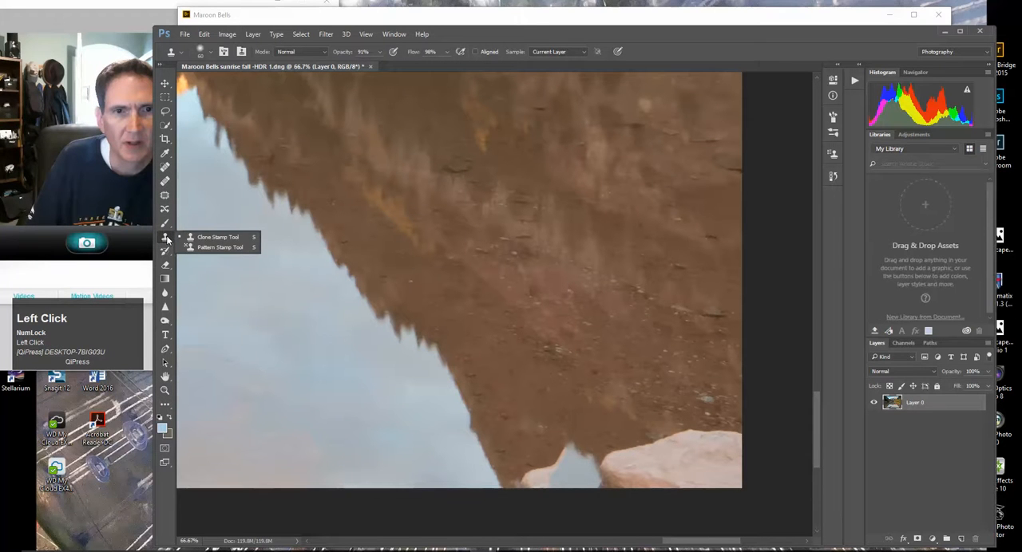
pyautogui.click(209, 237)
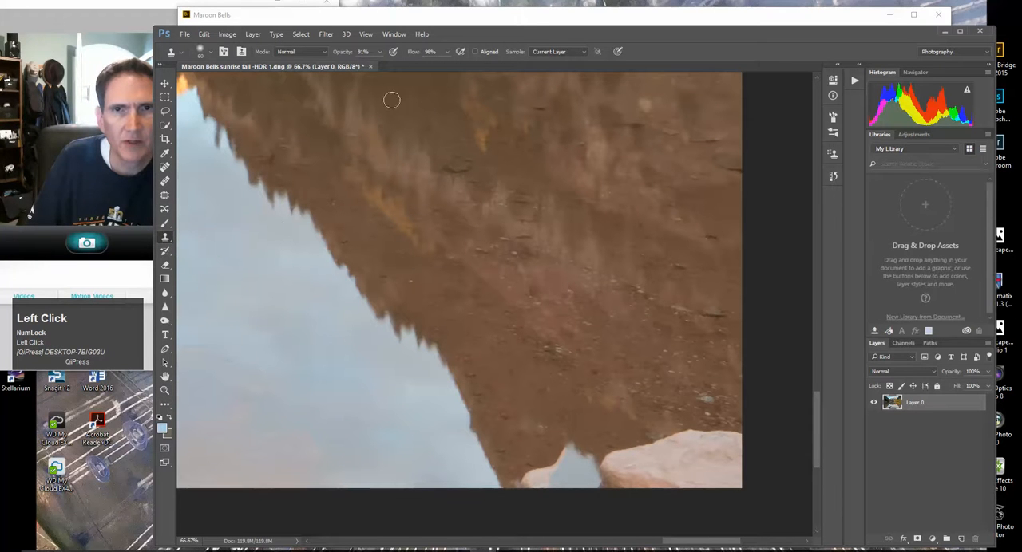
pyautogui.click(209, 53)
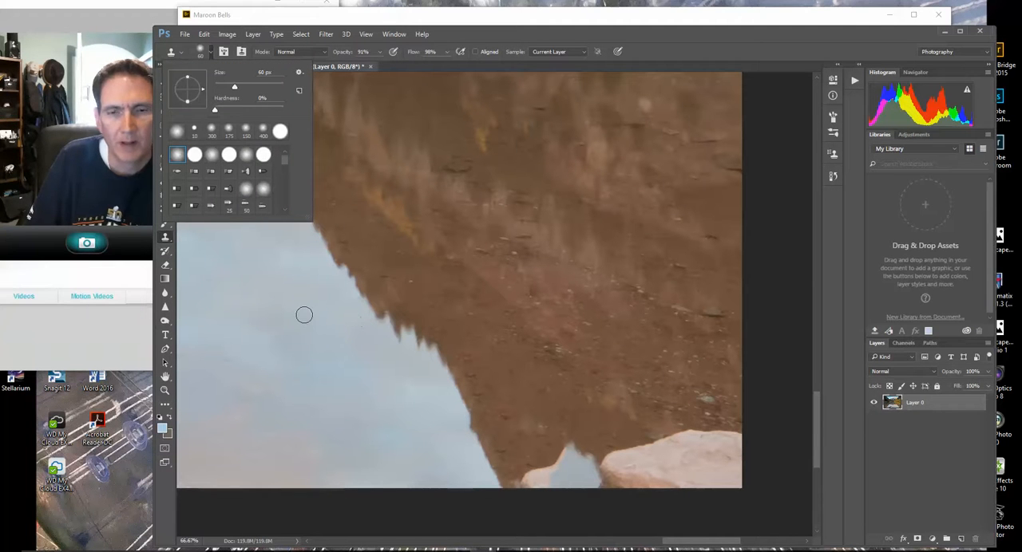
pyautogui.press('Num_Lock')
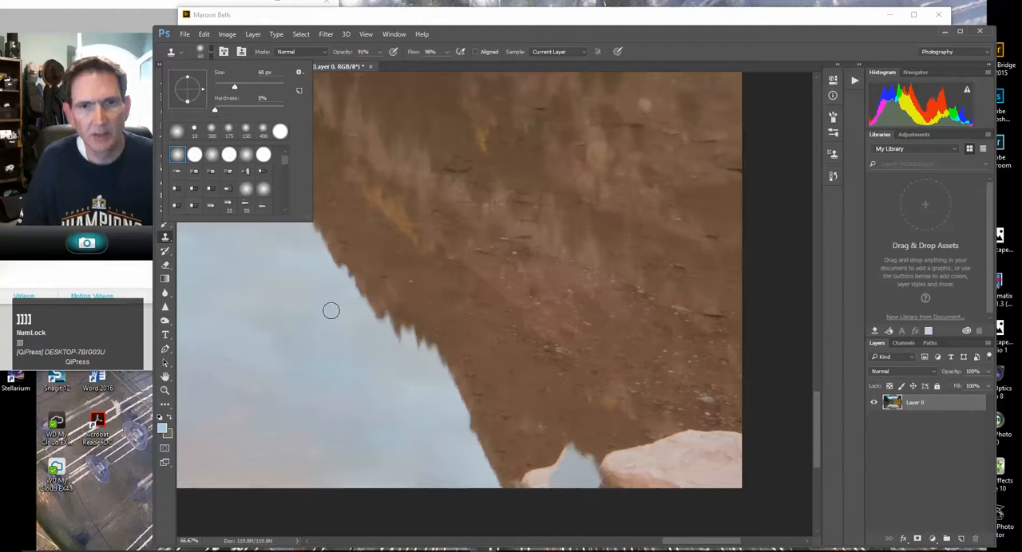
pyautogui.press('Escape')
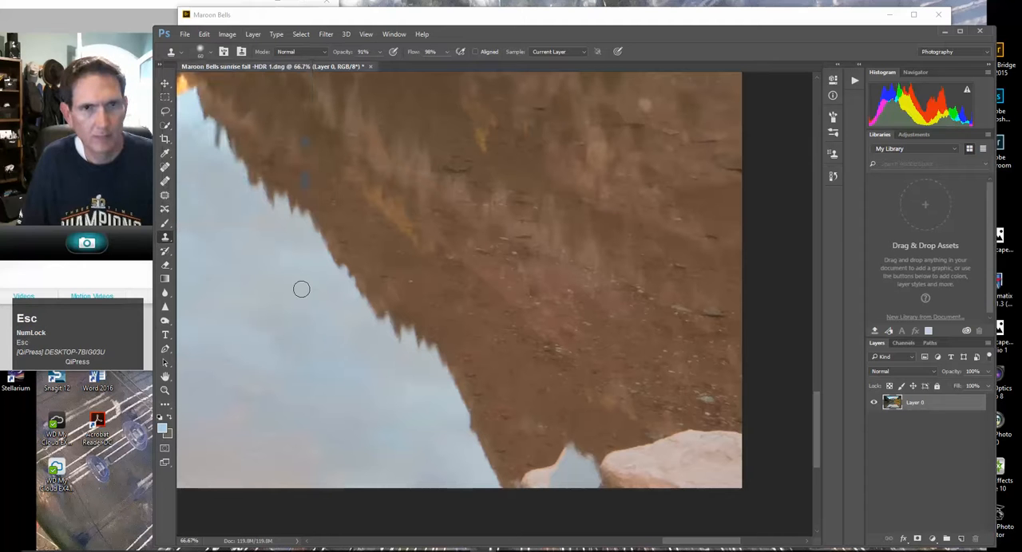
pyautogui.press(']')
pyautogui.press(']')
pyautogui.press(']')
pyautogui.press(']')
pyautogui.press(']')
pyautogui.press(']')
pyautogui.press(']')
pyautogui.press(']')
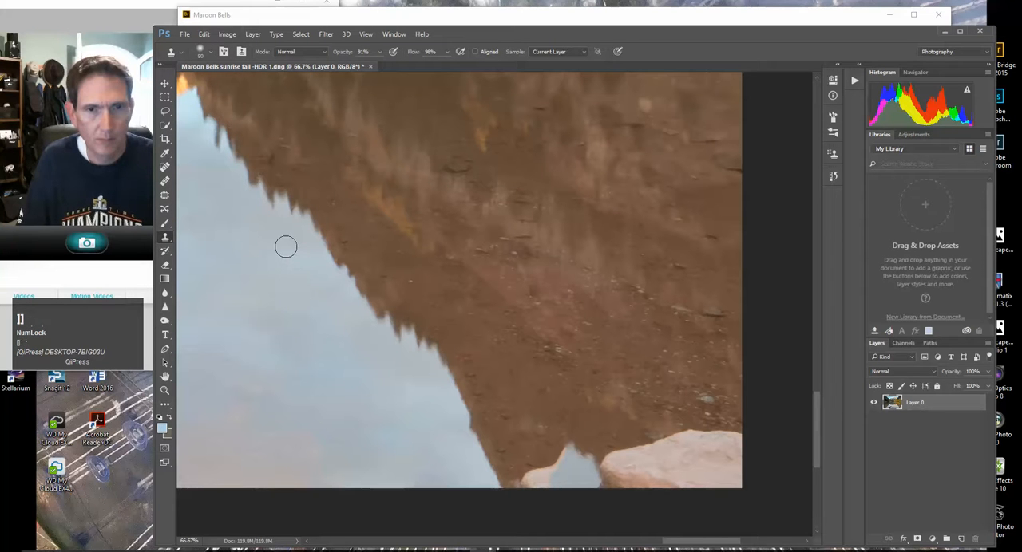
# Clone the treeline edge from the upper part of the mountain reflection down over the smudged gap to the shore rock
pyautogui.press('alt')
pyautogui.keyDown('alt'); pyautogui.click(220, 148); pyautogui.keyUp('alt')
pyautogui.moveTo(425, 347)
pyautogui.mouseDown()
pyautogui.moveTo(449, 383)
pyautogui.moveTo(474, 391)
pyautogui.mouseUp()
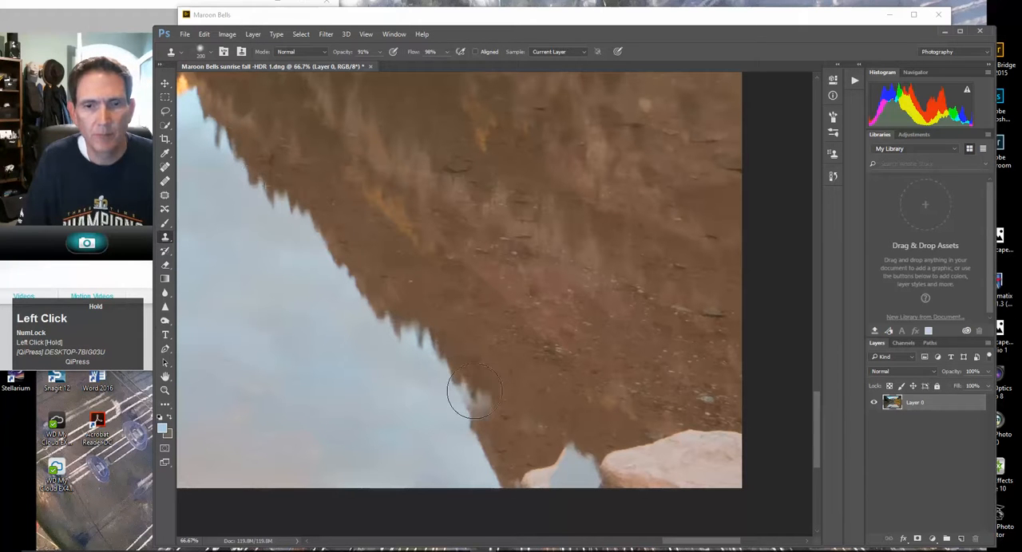
pyautogui.keyDown('alt'); pyautogui.click(229, 155); pyautogui.keyUp('alt')
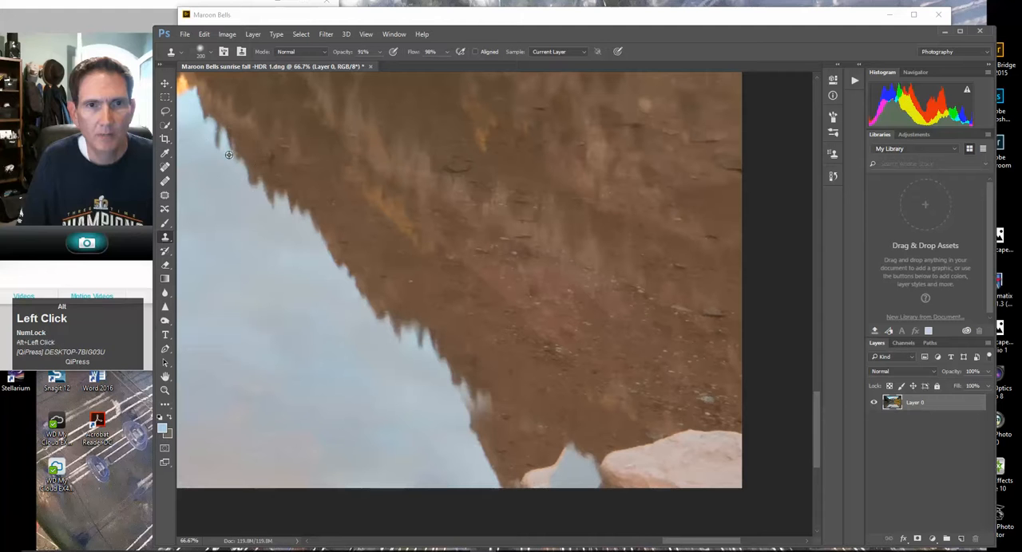
pyautogui.moveTo(470, 395); pyautogui.dragTo(522, 441)
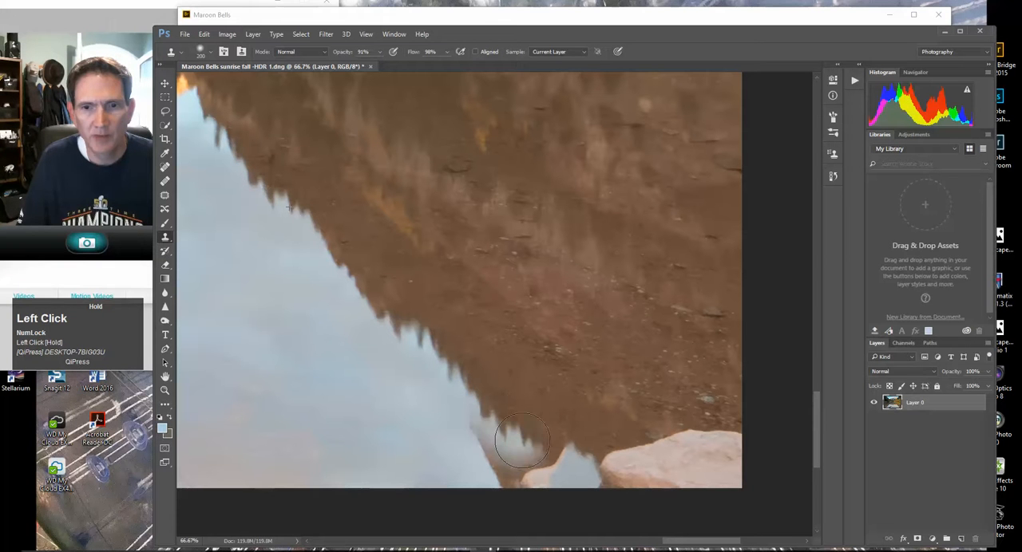
pyautogui.keyDown('alt'); pyautogui.click(237, 166); pyautogui.keyUp('alt')
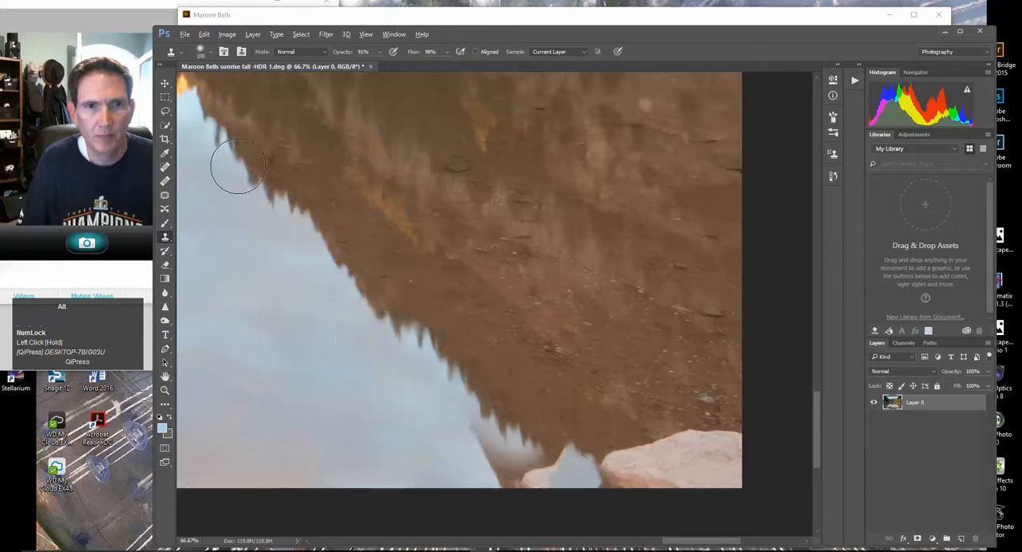
pyautogui.moveTo(453, 372)
pyautogui.mouseDown()
pyautogui.moveTo(476, 404)
pyautogui.moveTo(587, 483)
pyautogui.mouseUp()
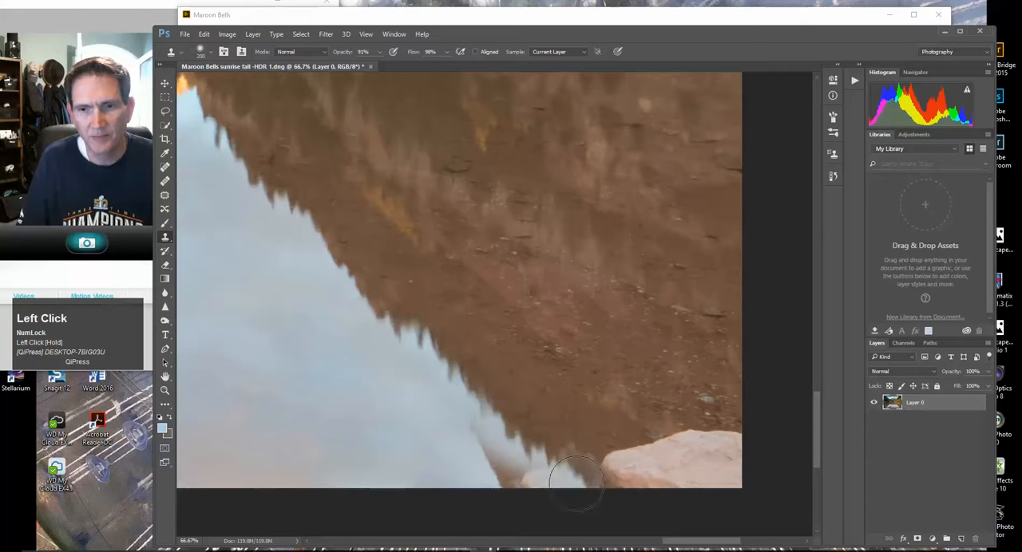
# Clone clean sky reflection over the leftover brown patch, and rebuild the treeline edge beside the shore rock from a fresh sample
pyautogui.moveTo(341, 387)
pyautogui.mouseDown()
pyautogui.moveTo(527, 494)
pyautogui.moveTo(482, 486)
pyautogui.moveTo(508, 497)
pyautogui.moveTo(438, 427)
pyautogui.moveTo(516, 491)
pyautogui.mouseUp()
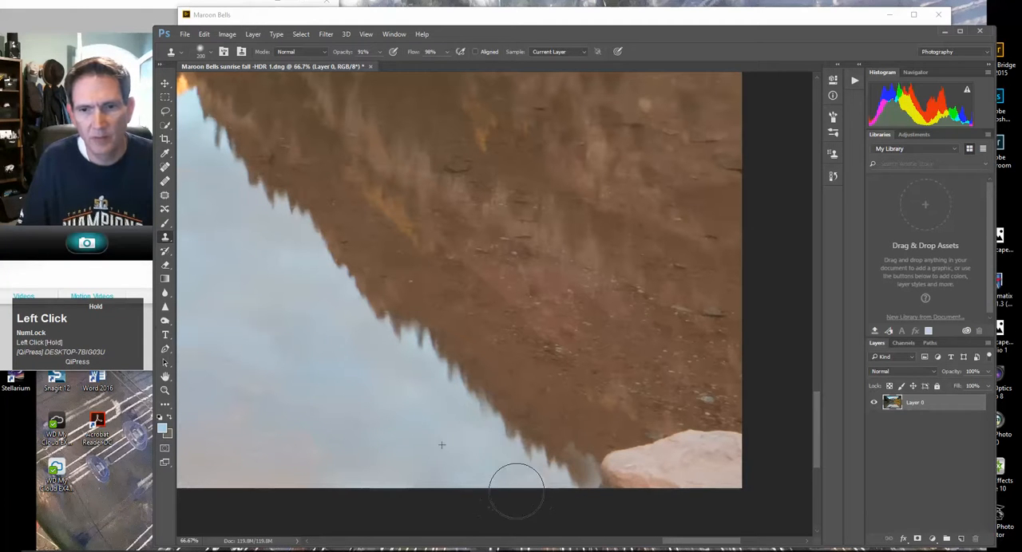
pyautogui.keyDown('alt'); pyautogui.click(280, 194); pyautogui.keyUp('alt')
pyautogui.moveTo(447, 375)
pyautogui.mouseDown()
pyautogui.moveTo(490, 388)
pyautogui.moveTo(474, 406)
pyautogui.moveTo(598, 487)
pyautogui.moveTo(615, 514)
pyautogui.mouseUp()
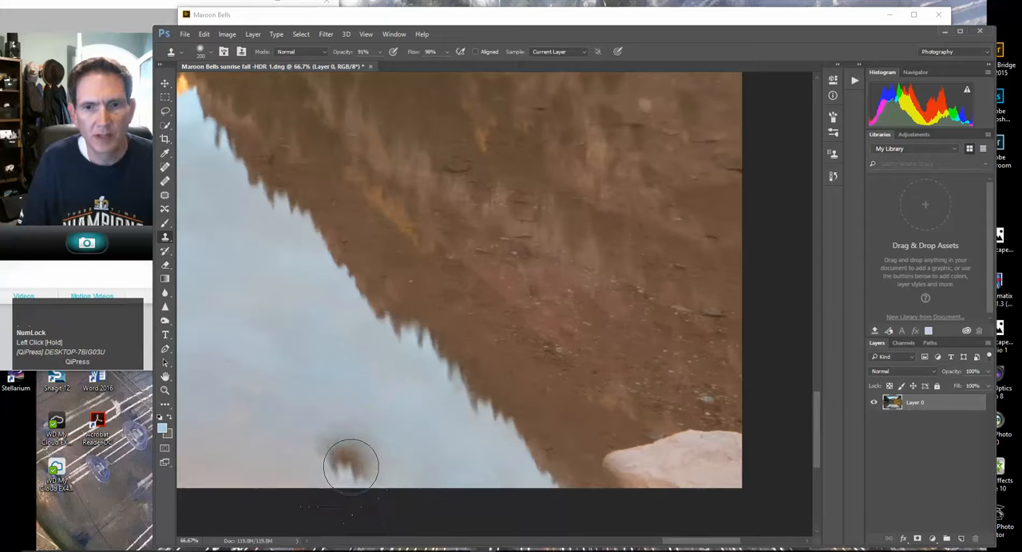
# Shrink the clone brush and touch up the sky reflection along the rebuilt treeline edge
pyautogui.press('[')
pyautogui.press('[')
pyautogui.press('[')
pyautogui.press('[')
pyautogui.press('[')
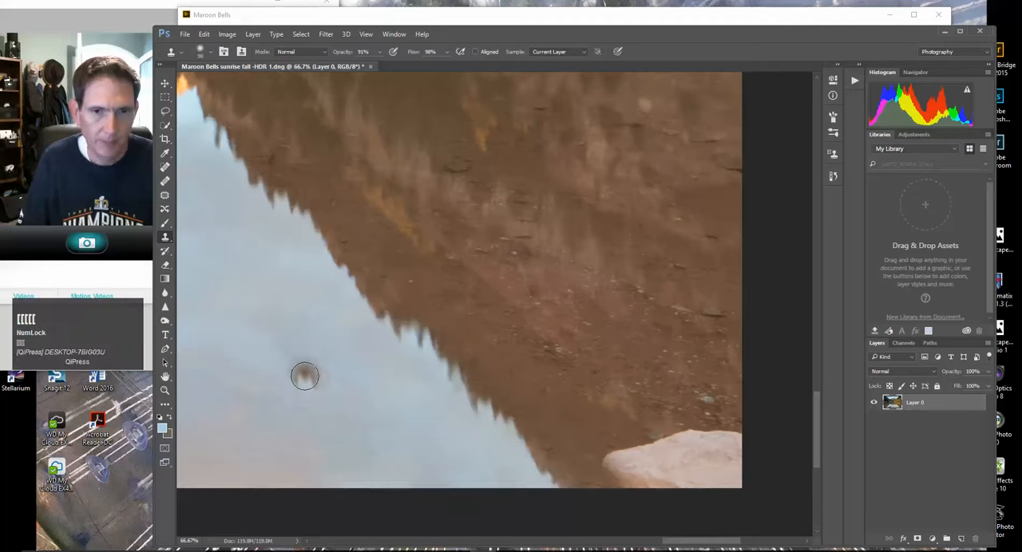
pyautogui.moveTo(296, 359)
pyautogui.mouseDown()
pyautogui.moveTo(320, 382)
pyautogui.moveTo(511, 481)
pyautogui.moveTo(483, 480)
pyautogui.moveTo(494, 487)
pyautogui.moveTo(510, 485)
pyautogui.moveTo(392, 440)
pyautogui.moveTo(422, 491)
pyautogui.moveTo(453, 395)
pyautogui.moveTo(428, 420)
pyautogui.mouseUp()
# Outline the small rock cut off by the image's lower edge beside the rock pile, fill it Content-Aware, and deselect
pyautogui.click(166, 389)
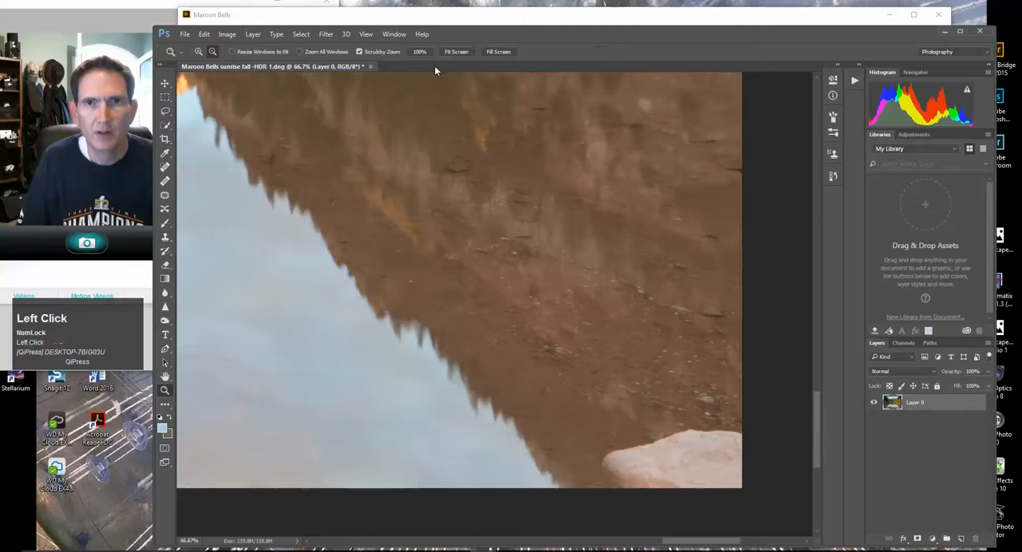
pyautogui.click(456, 52)
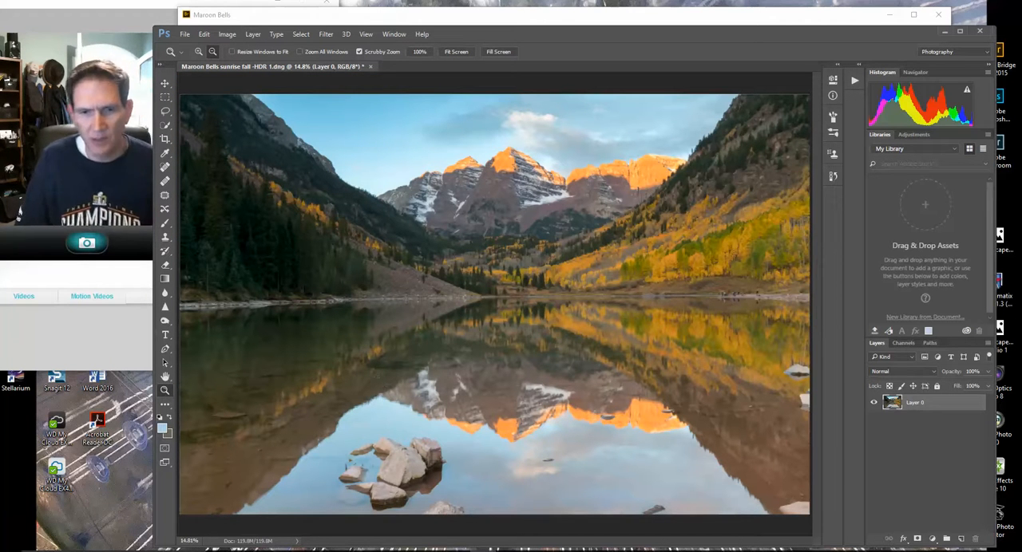
pyautogui.click(164, 113)
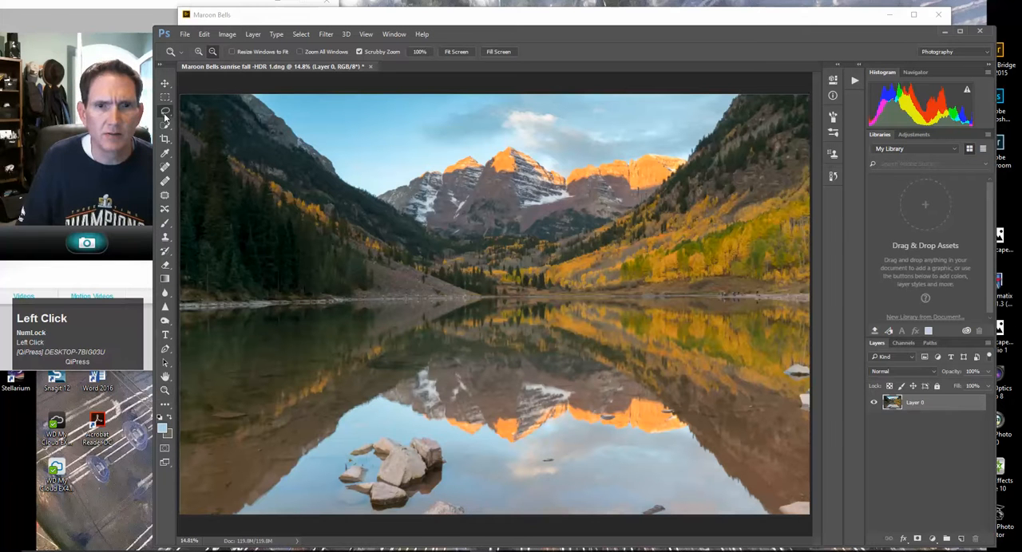
pyautogui.moveTo(473, 520); pyautogui.dragTo(459, 509)
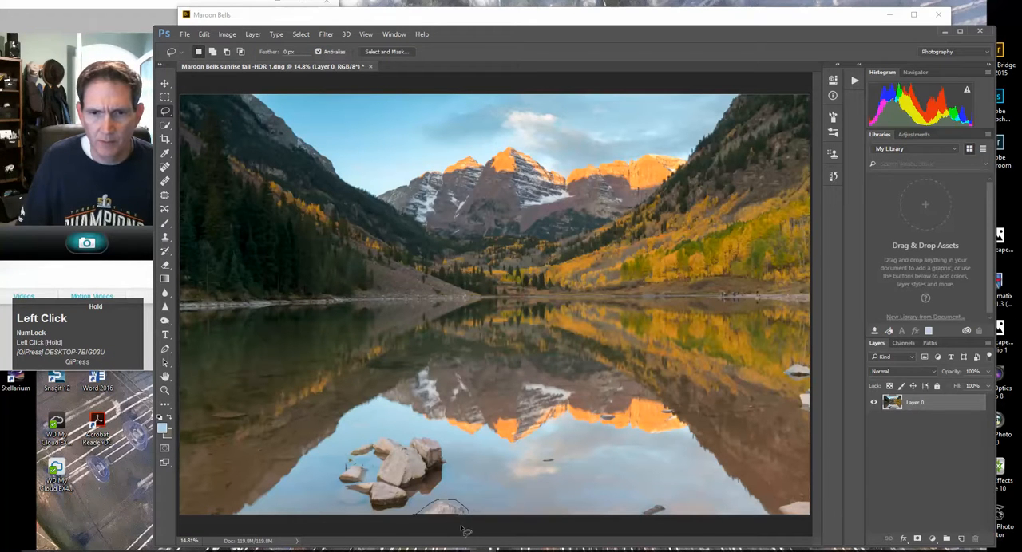
pyautogui.moveTo(472, 531); pyautogui.dragTo(444, 512)
pyautogui.rightClick(444, 512)
pyautogui.click(471, 431)
pyautogui.click(585, 157)
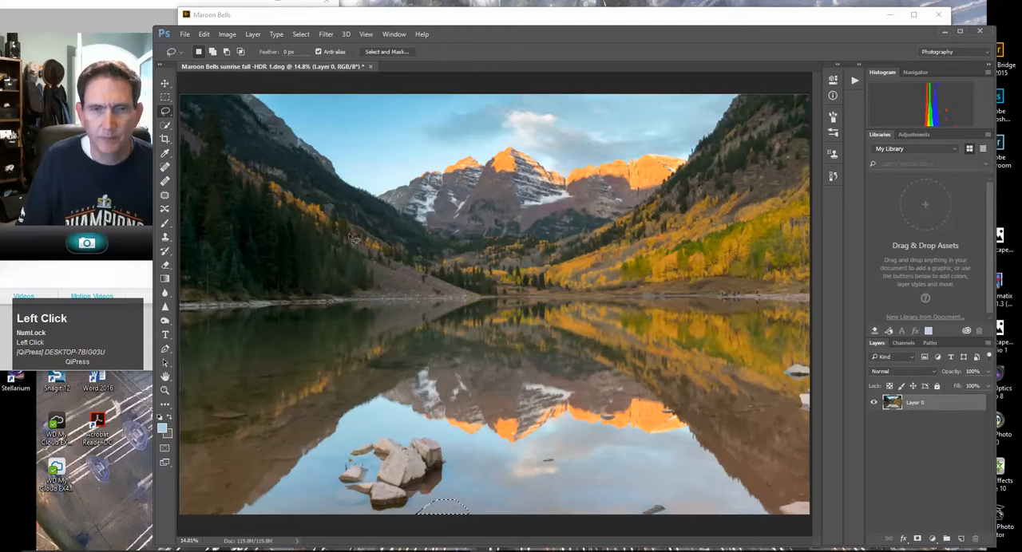
pyautogui.click(300, 34)
pyautogui.click(315, 56)
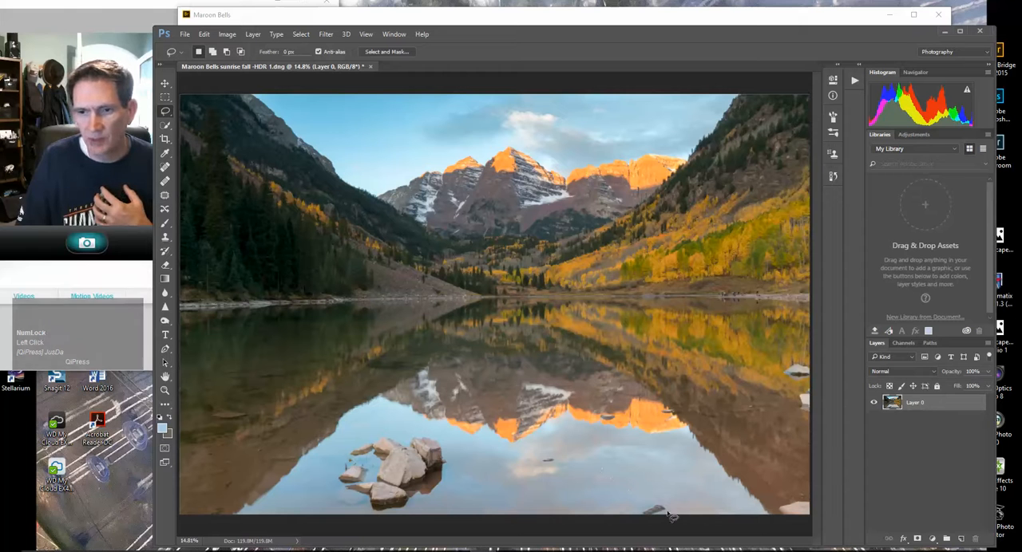
# Outline the small dark rock near the lower edge in the sky reflection, fill it Content-Aware at 100% opacity, and deselect
pyautogui.moveTo(665, 523)
pyautogui.mouseDown()
pyautogui.moveTo(647, 502)
pyautogui.moveTo(630, 514)
pyautogui.moveTo(654, 512)
pyautogui.mouseUp()
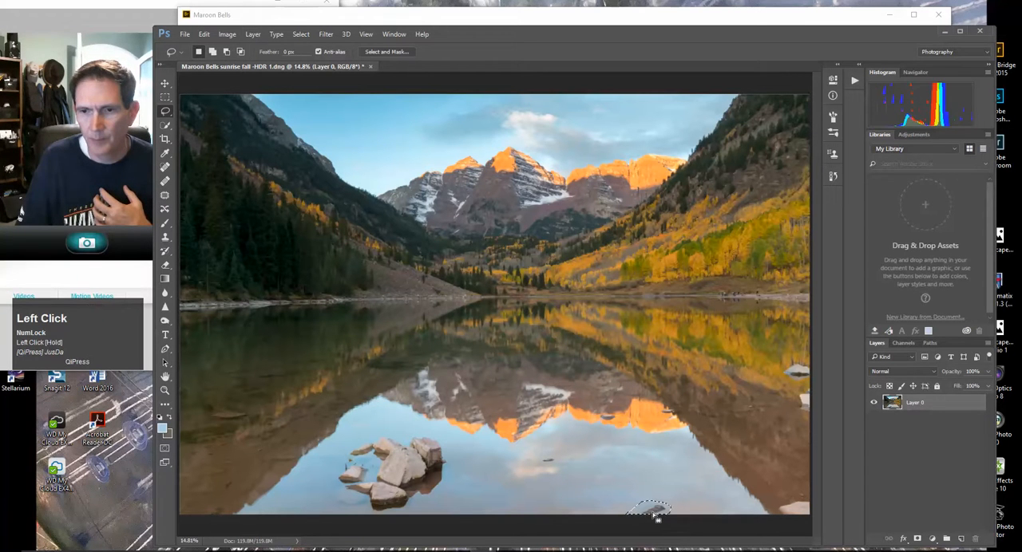
pyautogui.rightClick(655, 513)
pyautogui.click(666, 436)
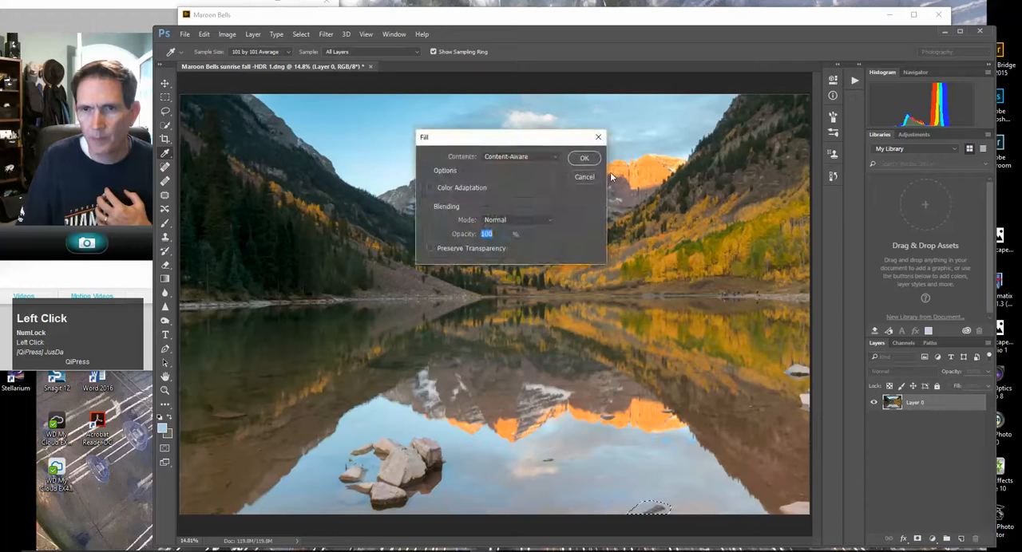
pyautogui.click(584, 160)
pyautogui.click(301, 34)
pyautogui.click(307, 56)
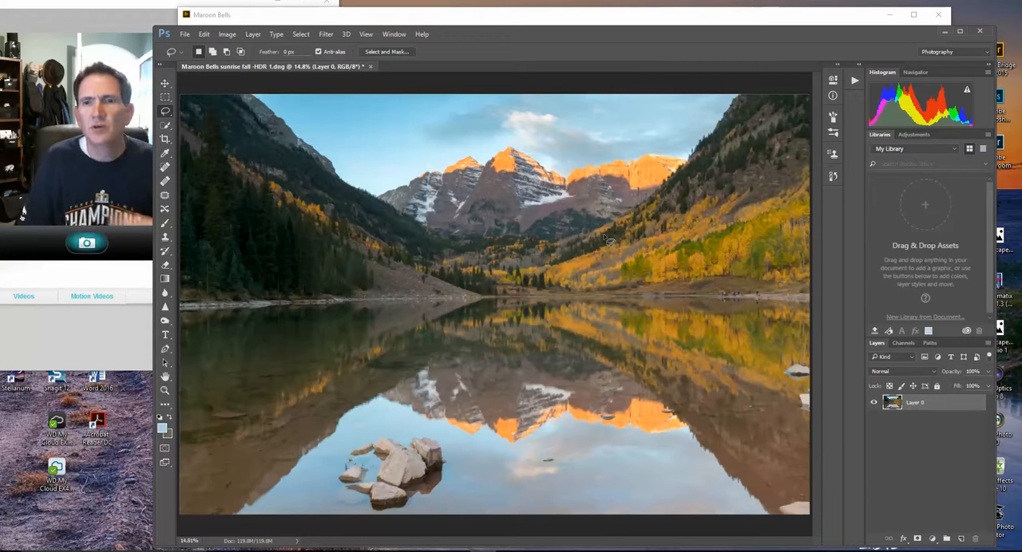
# Bring the Nik Selective Tool palette beside the image and open the photo in Color Efex Pro 4
pyautogui.moveTo(1020, 24); pyautogui.dragTo(880, 26)
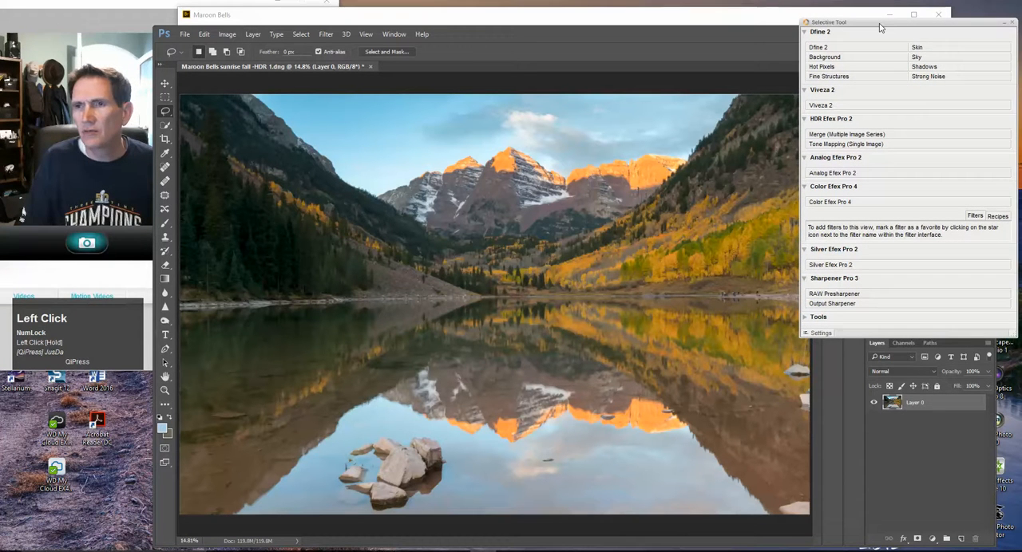
pyautogui.moveTo(880, 27); pyautogui.dragTo(880, 27)
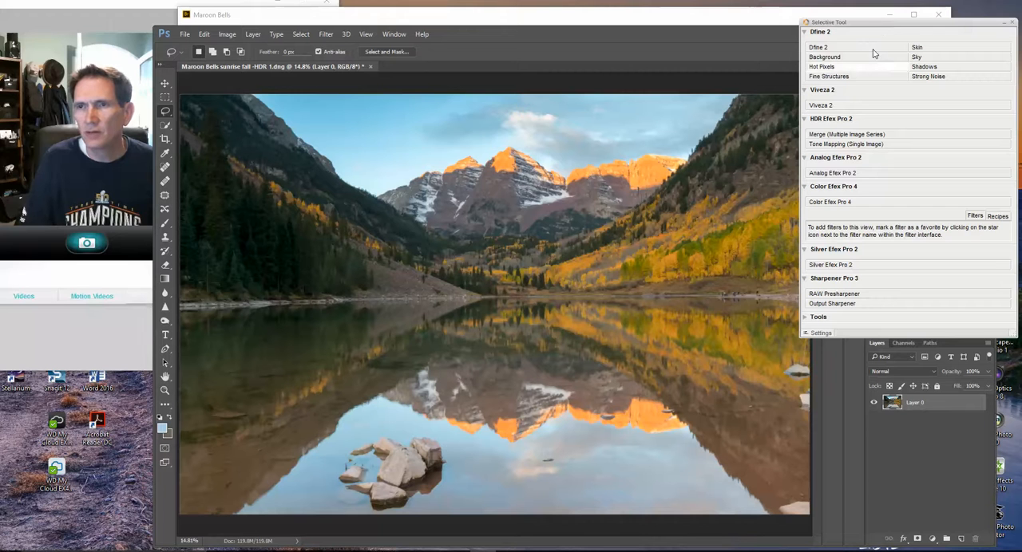
pyautogui.click(844, 203)
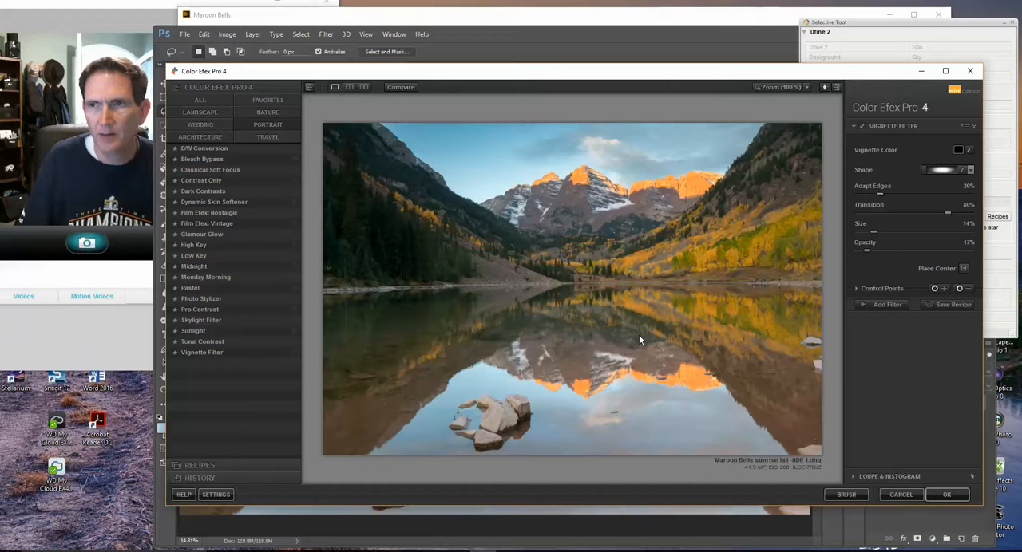
# Apply the Skylight Filter, compare the image with and without it, and set its Strength to 9%
pyautogui.click(191, 321)
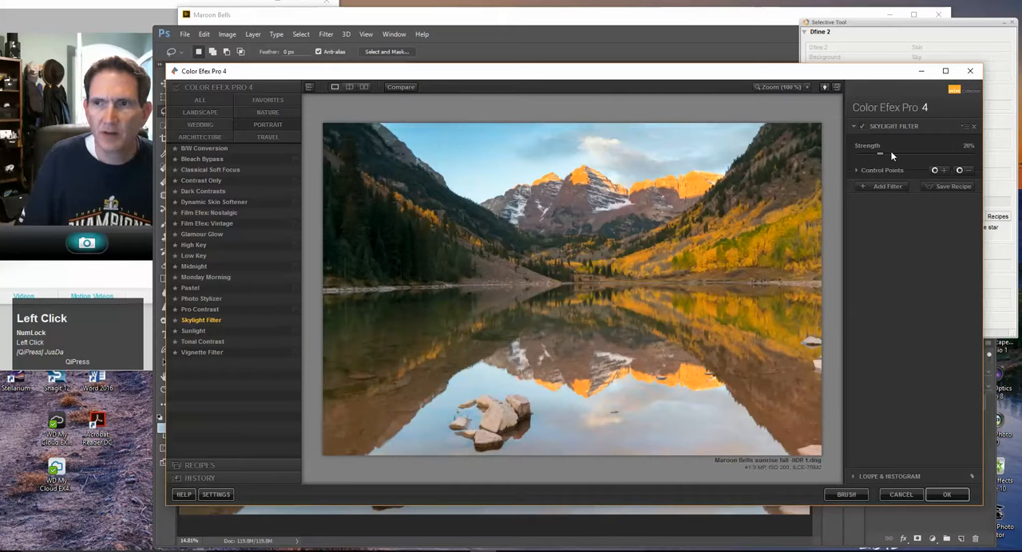
pyautogui.moveTo(879, 157); pyautogui.dragTo(874, 157)
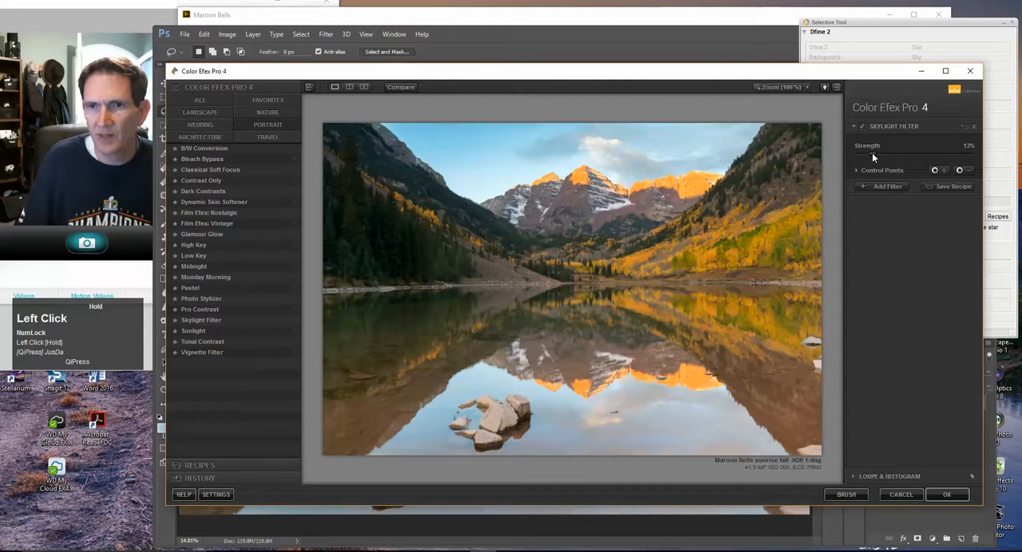
pyautogui.moveTo(872, 157); pyautogui.dragTo(864, 155)
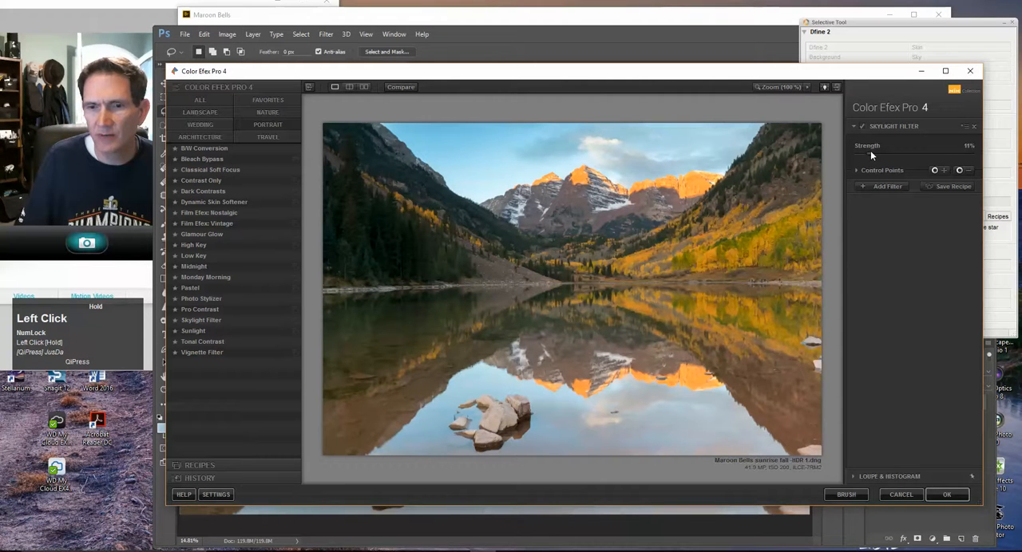
pyautogui.click(863, 126)
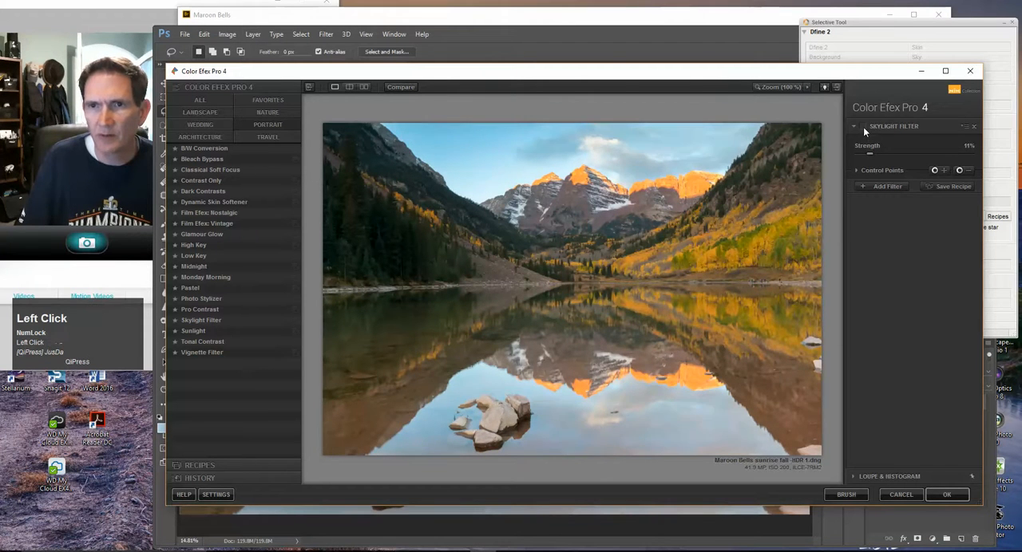
pyautogui.click(863, 127)
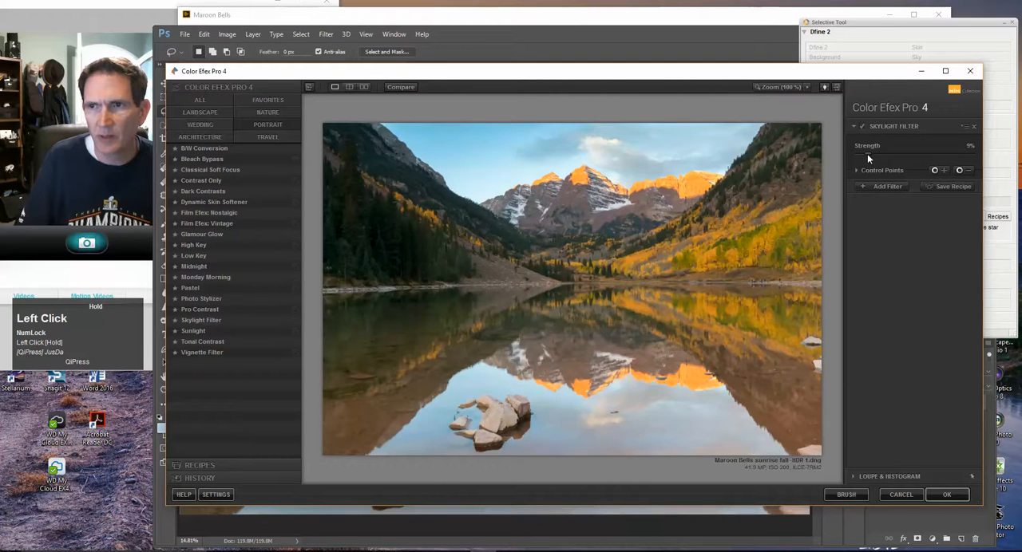
# Add a Graduated Neutral Density filter from the landscape set with Upper Tonality -29% and Vertical Shift 37%
pyautogui.click(873, 186)
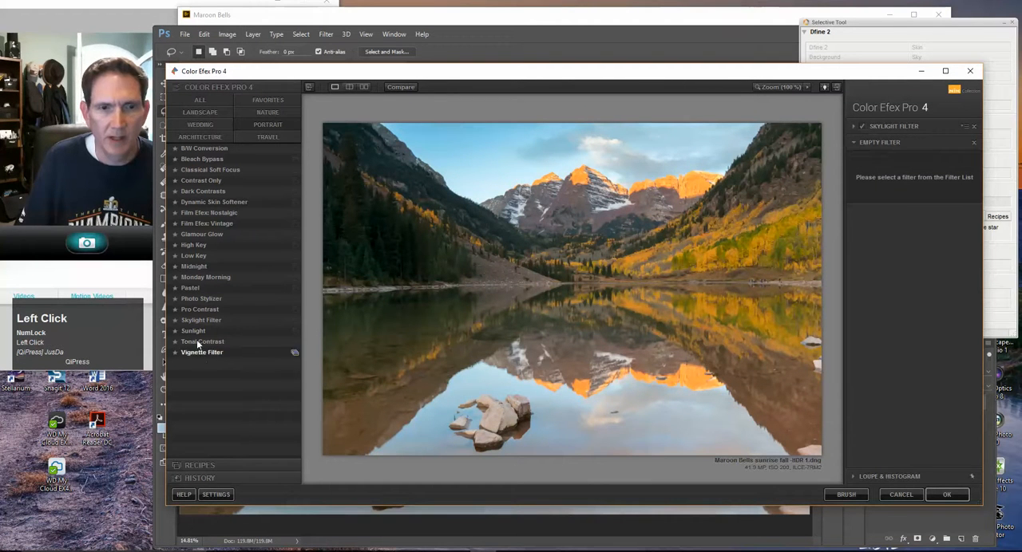
pyautogui.click(199, 309)
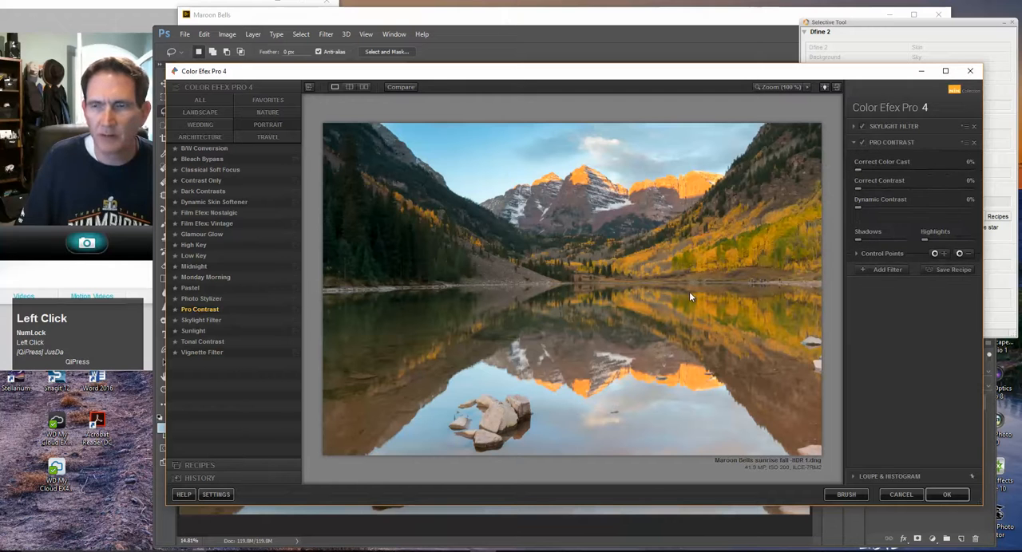
pyautogui.click(201, 113)
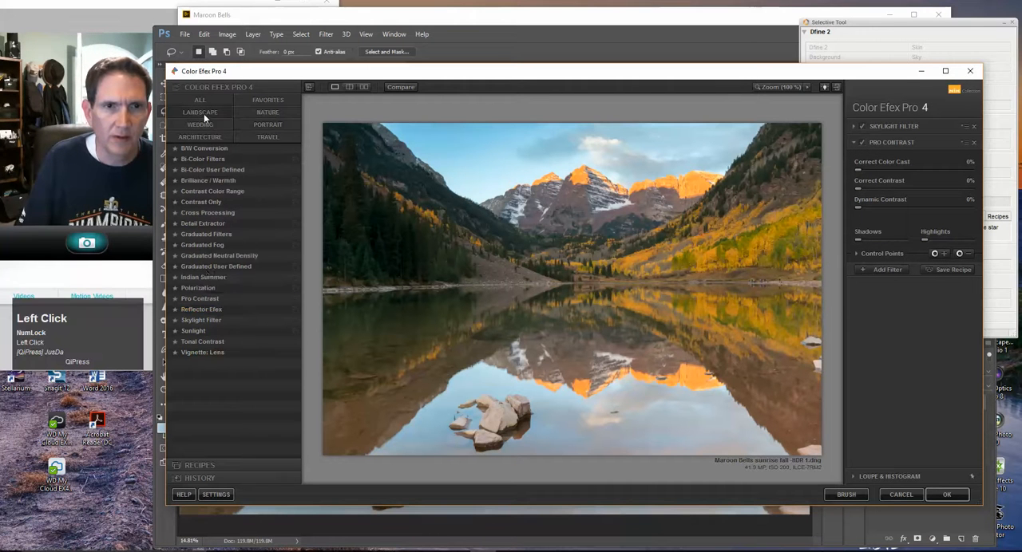
pyautogui.click(217, 256)
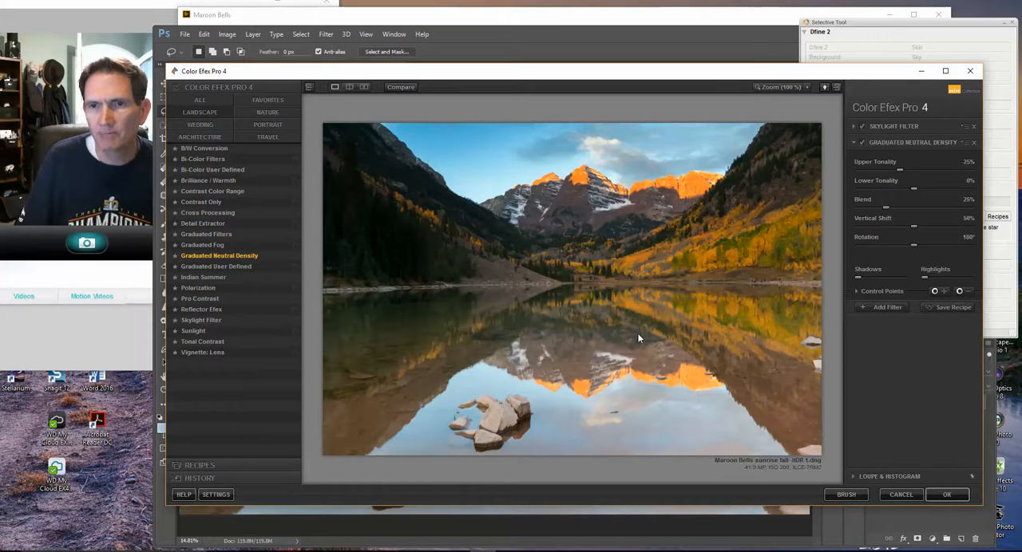
pyautogui.moveTo(903, 170); pyautogui.dragTo(897, 168)
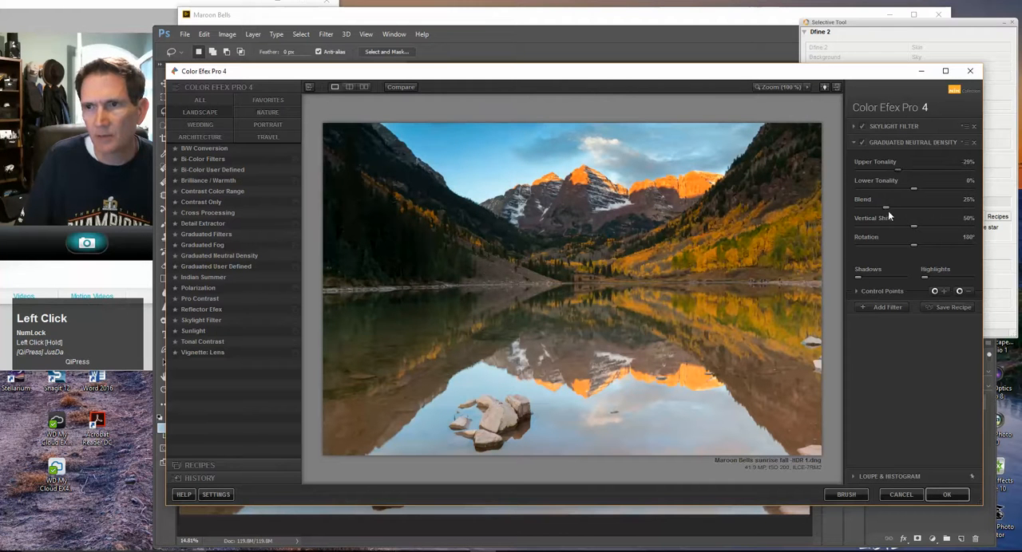
pyautogui.moveTo(913, 226); pyautogui.dragTo(895, 226)
# Compare the image with and without the Graduated Neutral Density effect
pyautogui.click(862, 143)
pyautogui.click(862, 142)
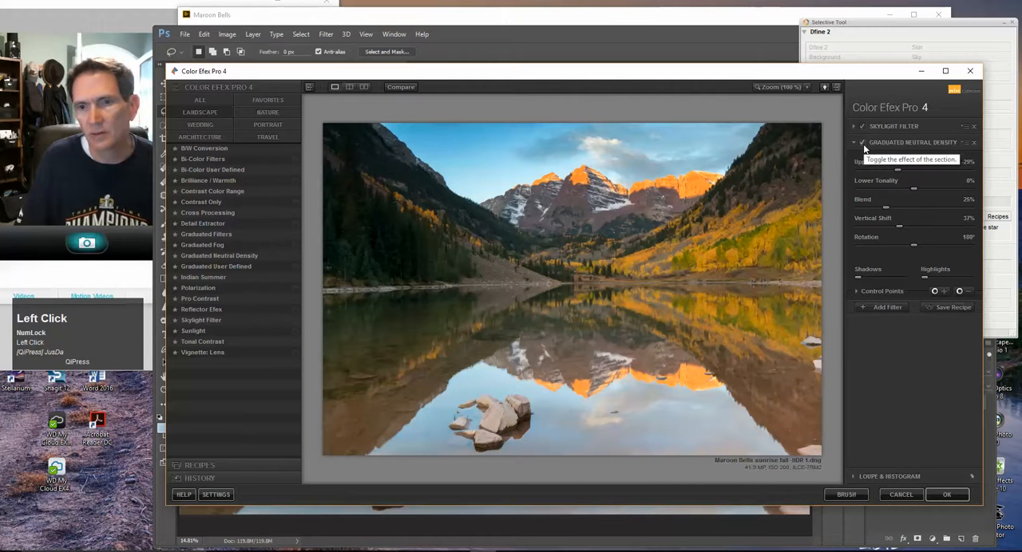
pyautogui.click(863, 143)
pyautogui.click(863, 144)
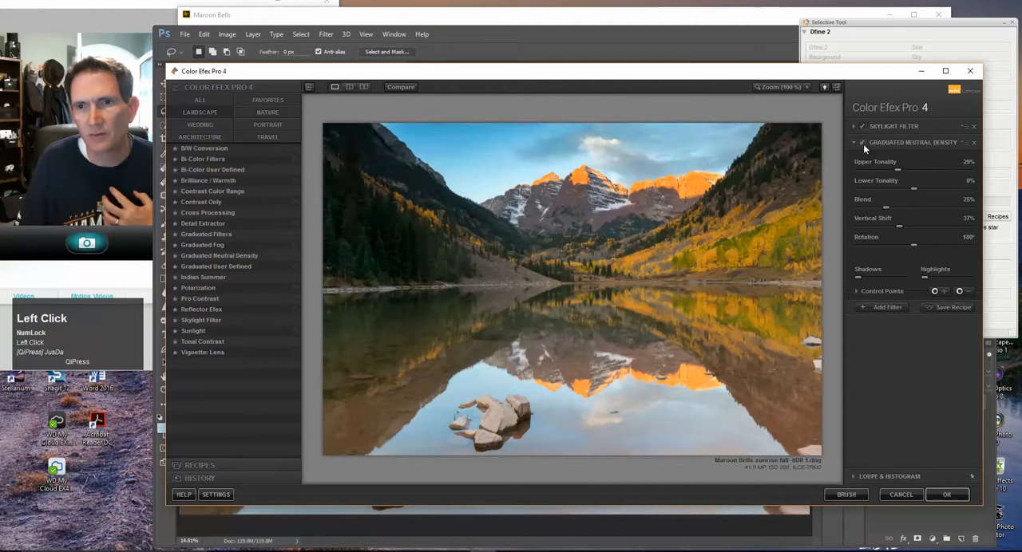
pyautogui.click(863, 144)
pyautogui.click(863, 144)
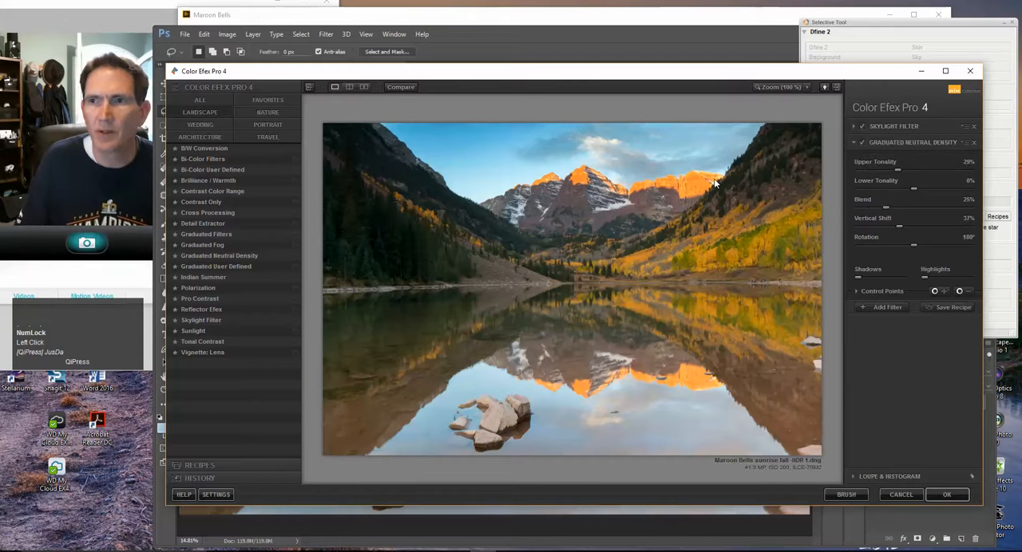
# Set the Graduated Neutral Density filter's Upper Tonality to -32% and its Blend to 23%
pyautogui.moveTo(898, 171); pyautogui.dragTo(904, 173)
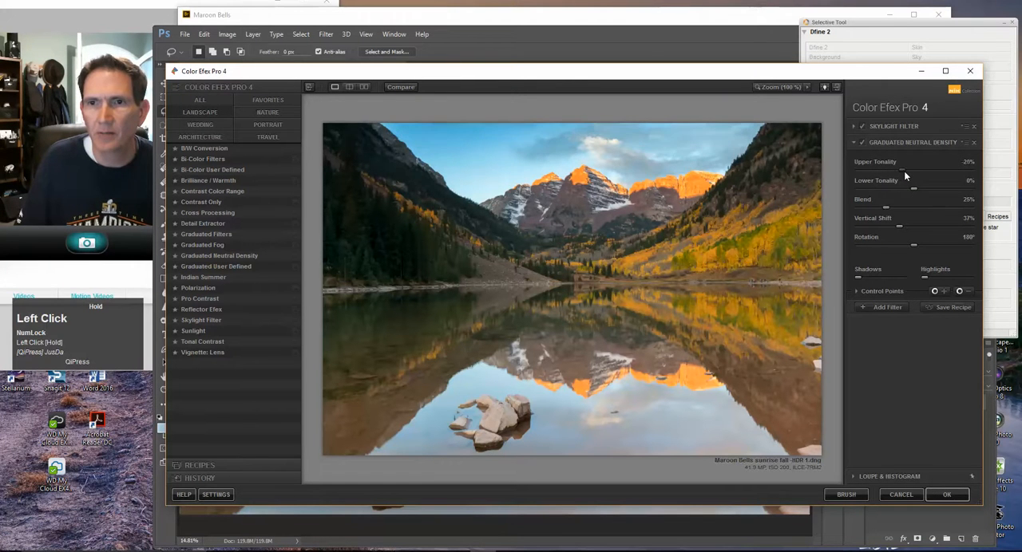
pyautogui.moveTo(897, 171); pyautogui.dragTo(899, 171)
pyautogui.moveTo(886, 206)
pyautogui.mouseDown()
pyautogui.moveTo(899, 209)
pyautogui.moveTo(890, 206)
pyautogui.mouseUp()
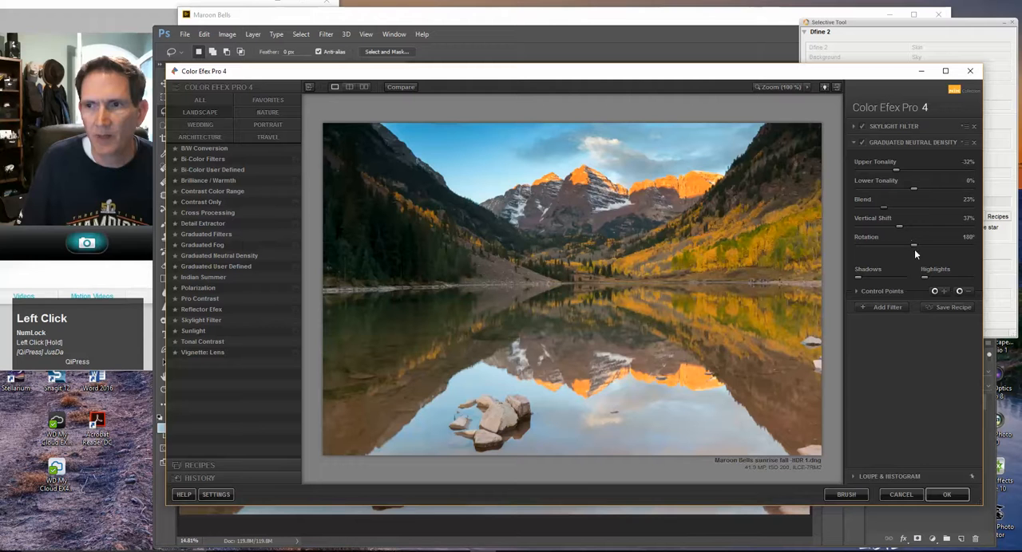
# Try Lower Tonality at -6%, return it to 0%, and apply the Color Efex Pro 4 filters to the image
pyautogui.moveTo(913, 187); pyautogui.dragTo(909, 187)
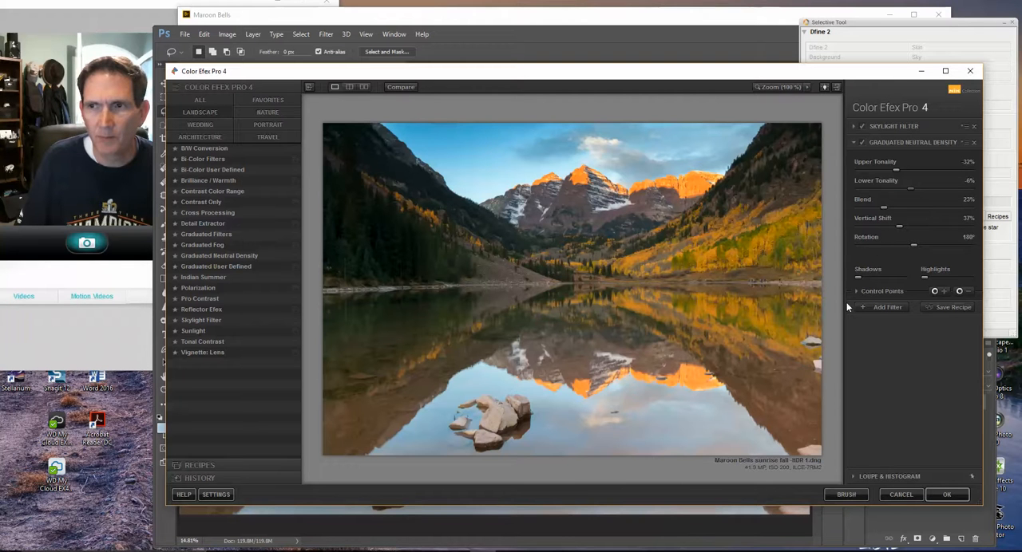
pyautogui.moveTo(907, 189); pyautogui.dragTo(913, 187)
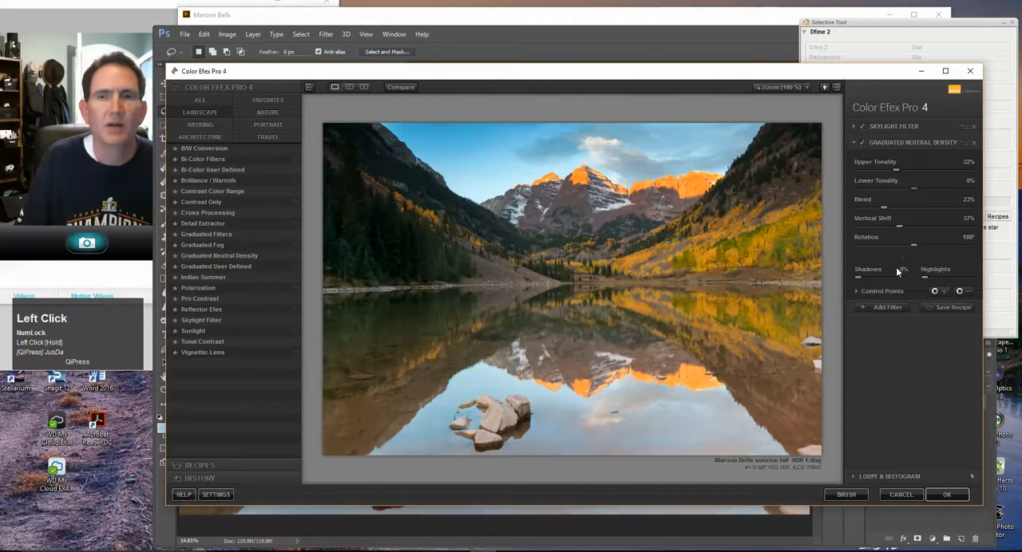
pyautogui.click(939, 495)
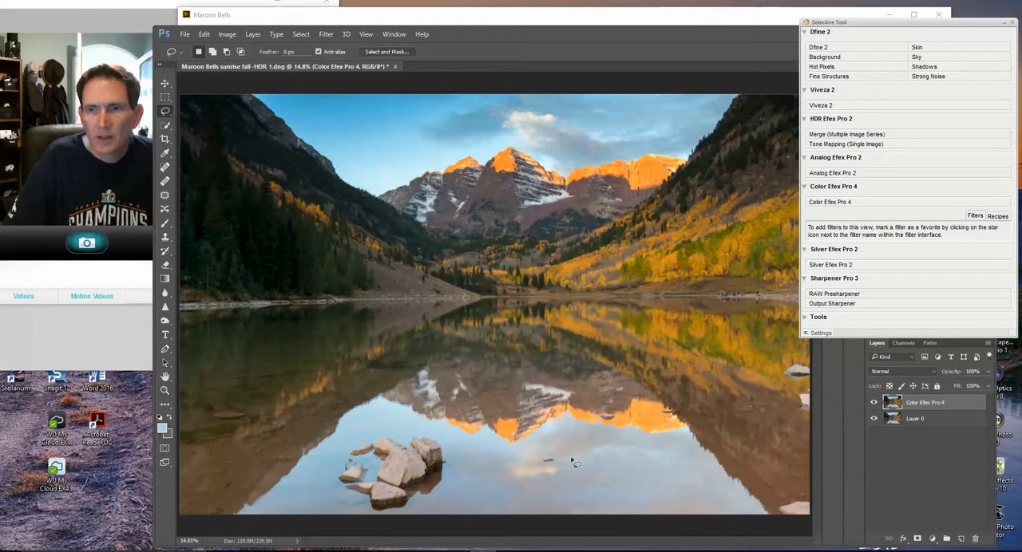
# Clear the plug-in palette out of the way and flatten the filtered image into a single background layer
pyautogui.click(875, 27)
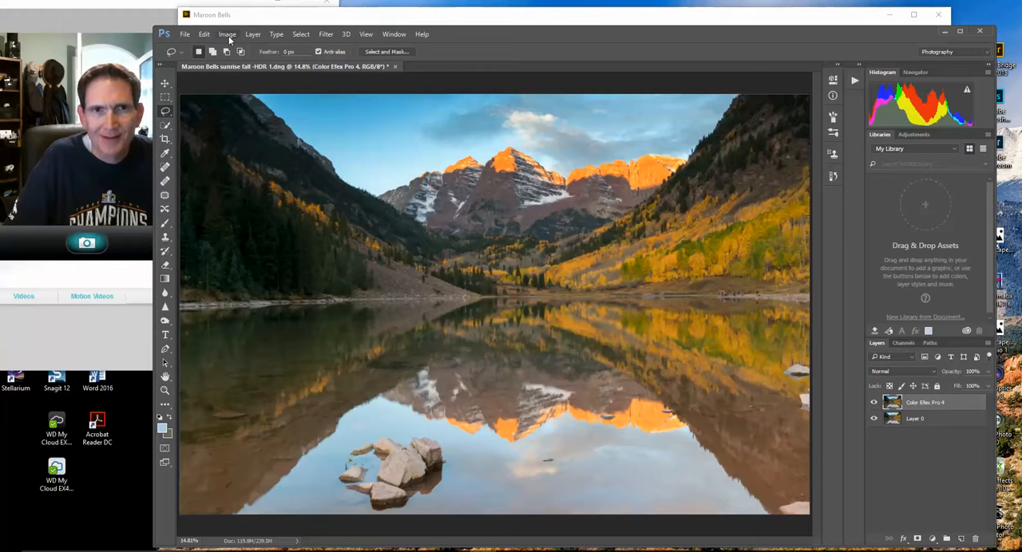
pyautogui.click(251, 35)
pyautogui.click(295, 420)
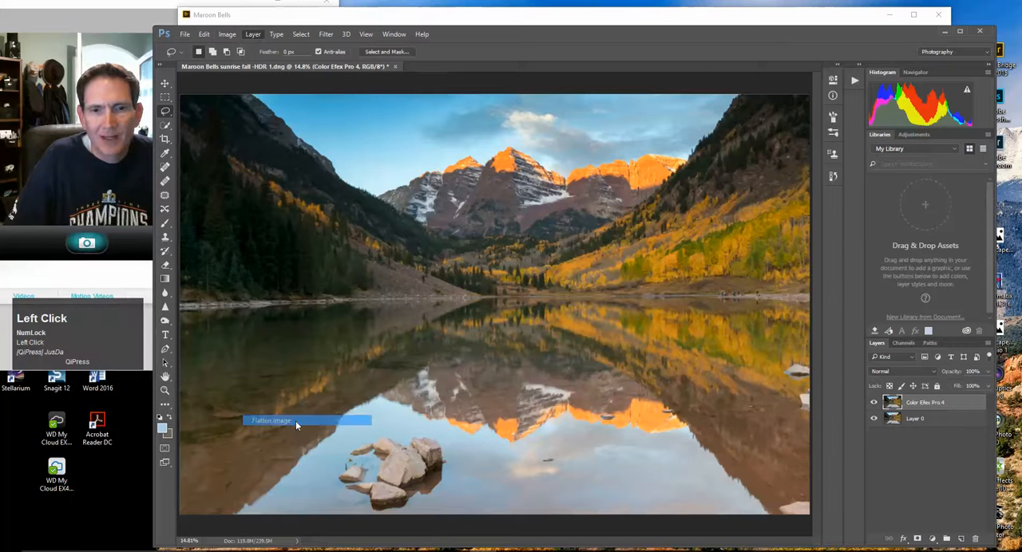
# Reopen Color Efex Pro 4 and use Pro Contrast with Correct Color Cast 9%, Correct Contrast 12% and Dynamic Contrast 35%
pyautogui.moveTo(1021, 59); pyautogui.dragTo(916, 54)
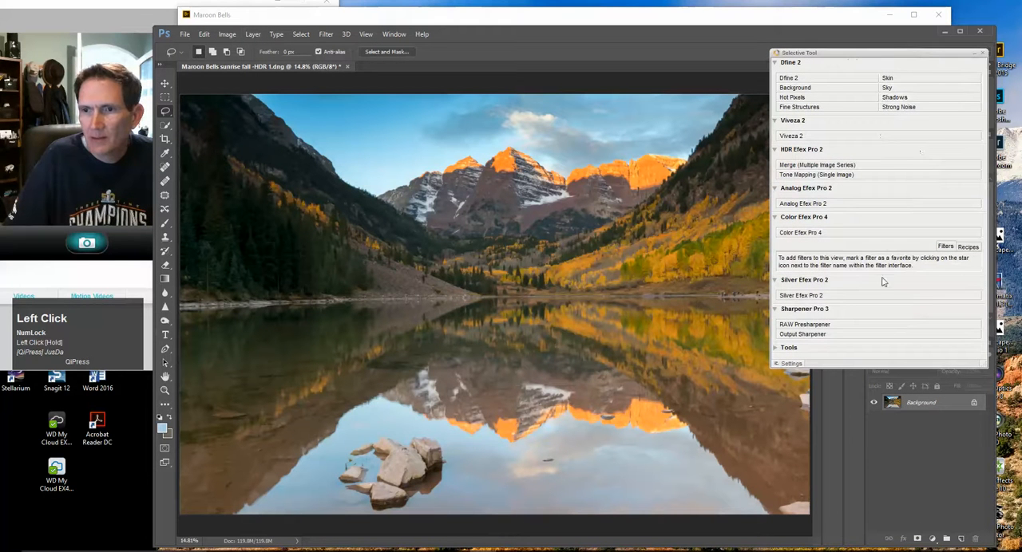
pyautogui.click(812, 235)
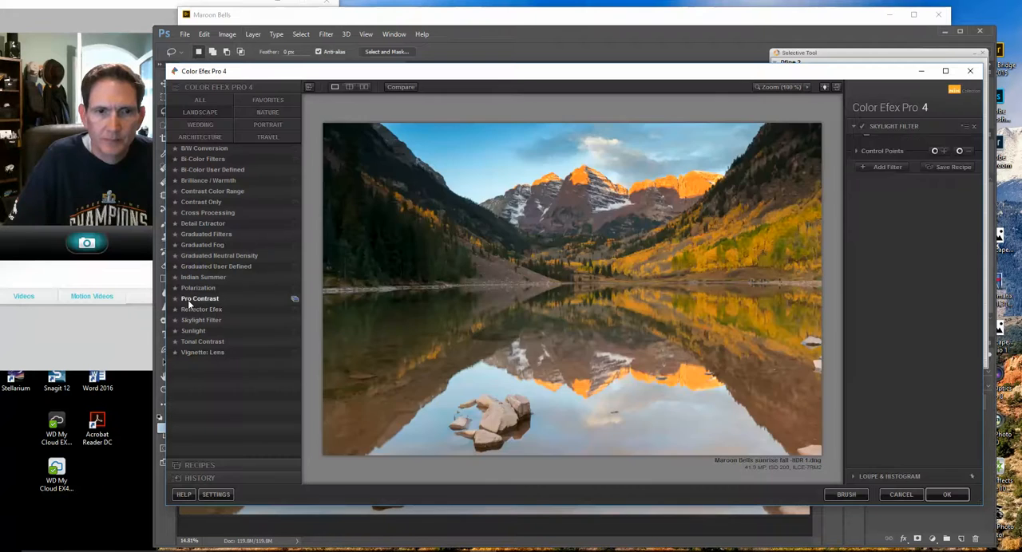
pyautogui.click(199, 299)
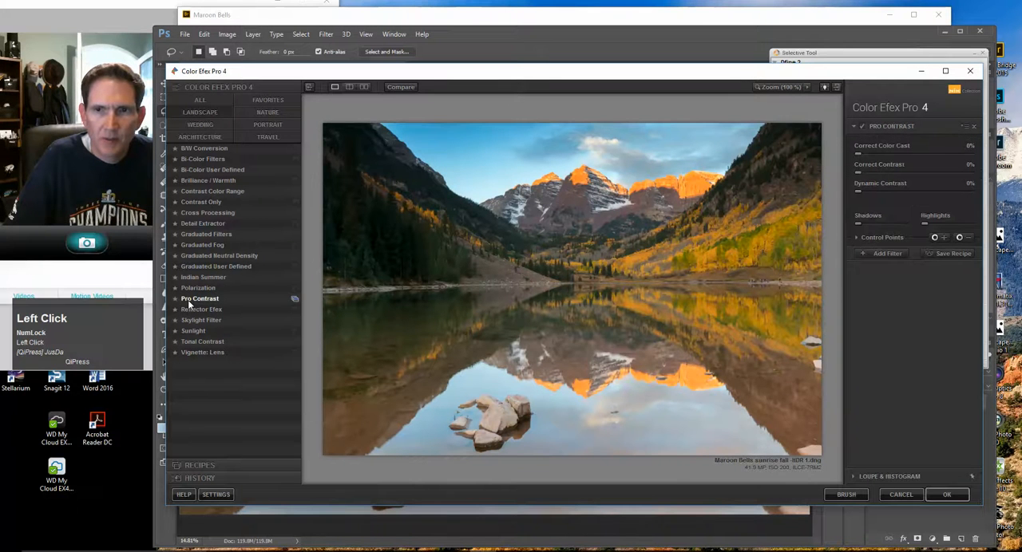
pyautogui.moveTo(858, 193); pyautogui.dragTo(902, 195)
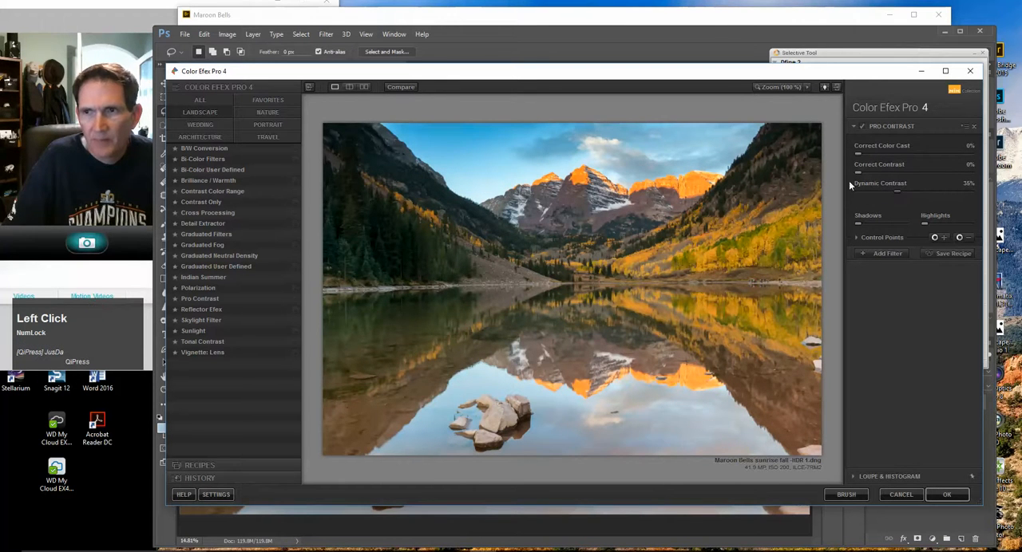
pyautogui.moveTo(865, 172)
pyautogui.mouseDown()
pyautogui.moveTo(878, 170)
pyautogui.moveTo(869, 158)
pyautogui.mouseUp()
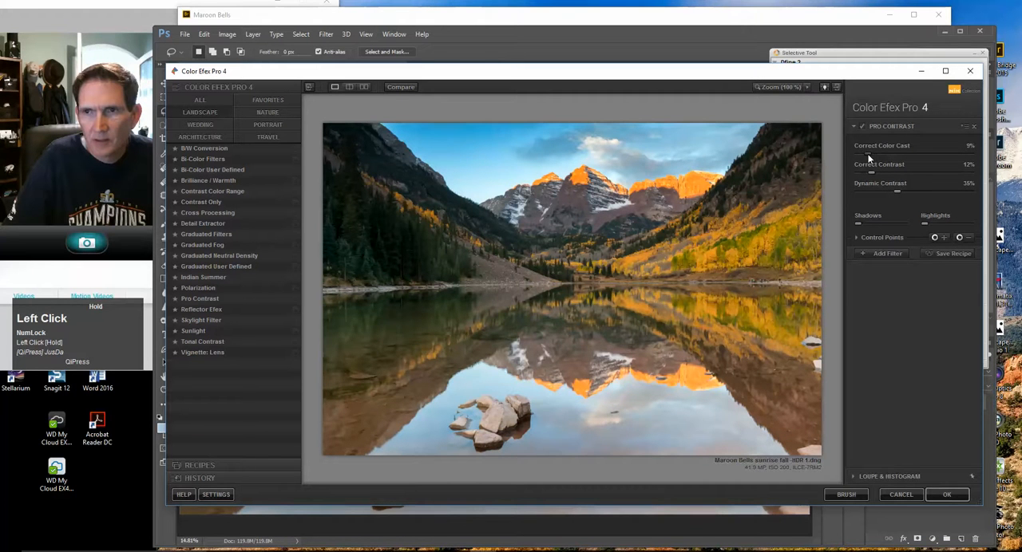
# Compare the image with and without the Pro Contrast effect
pyautogui.click(863, 128)
pyautogui.click(863, 128)
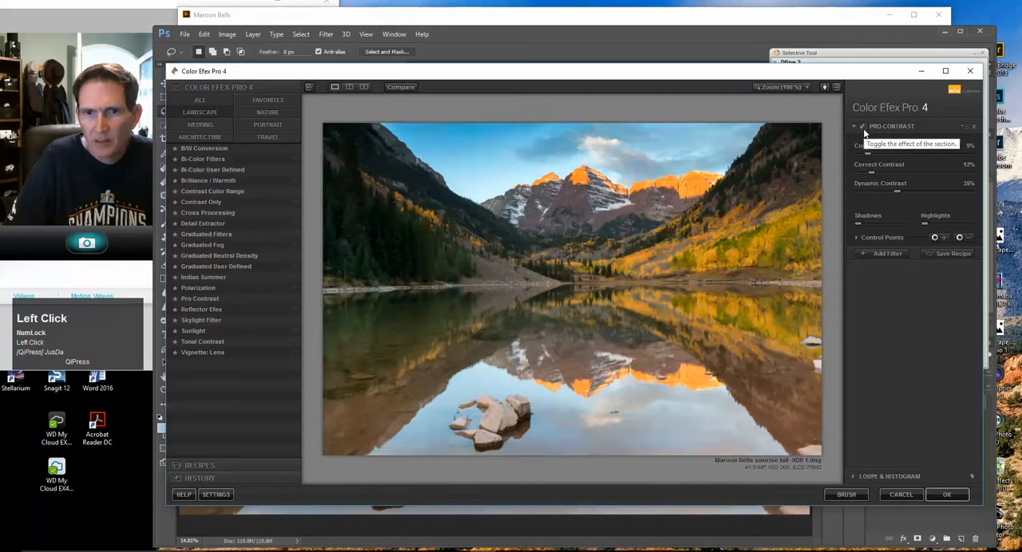
pyautogui.click(863, 129)
pyautogui.click(863, 129)
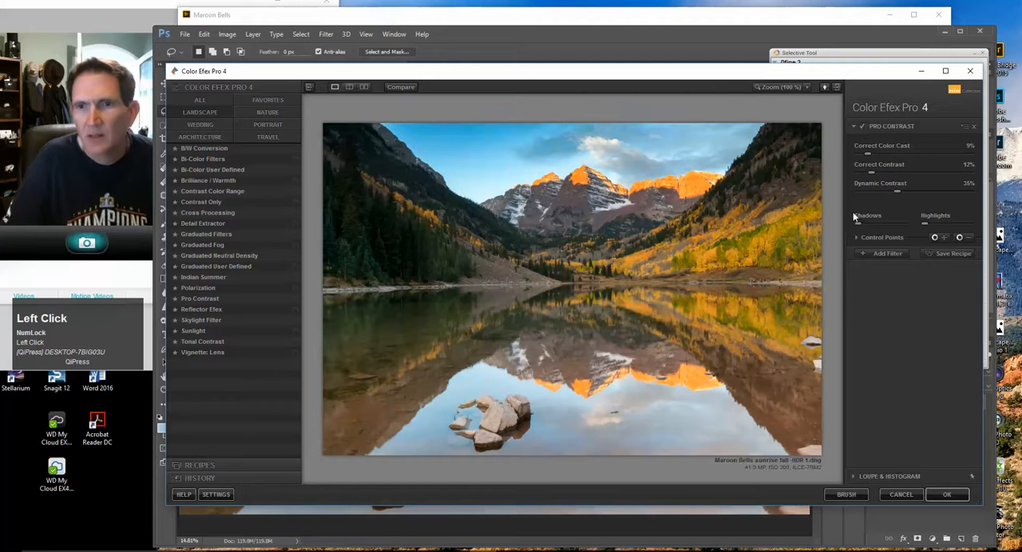
pyautogui.click(862, 128)
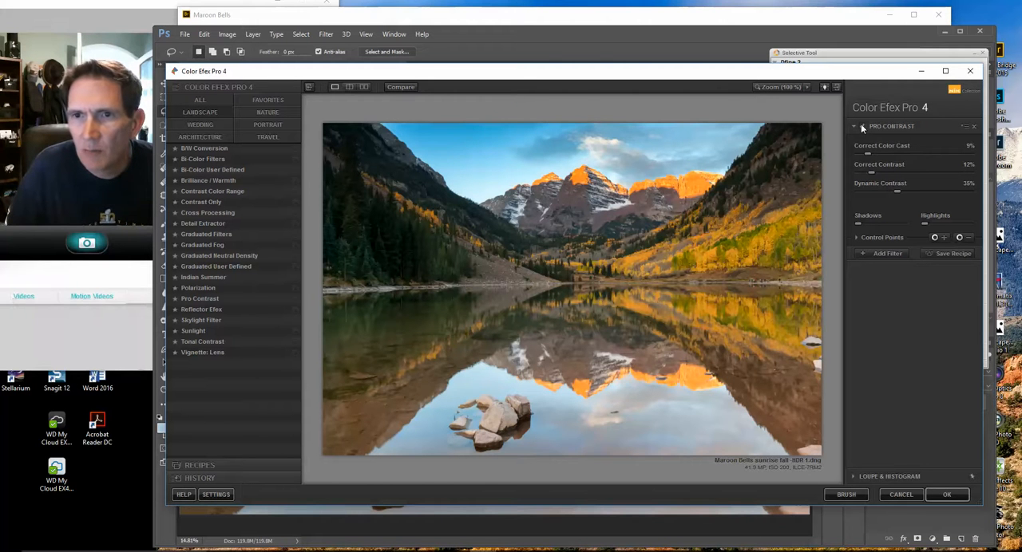
pyautogui.click(863, 128)
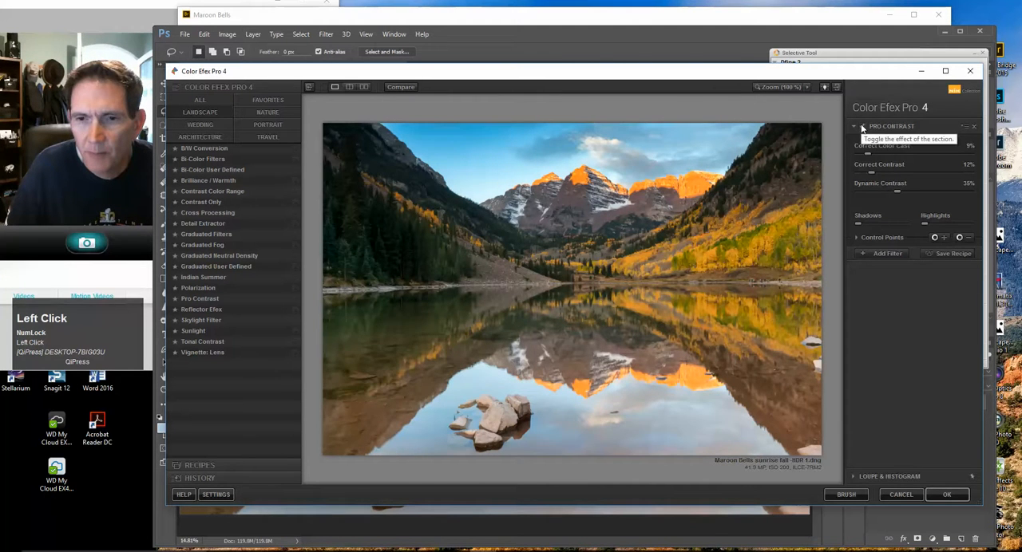
pyautogui.click(862, 129)
pyautogui.click(862, 128)
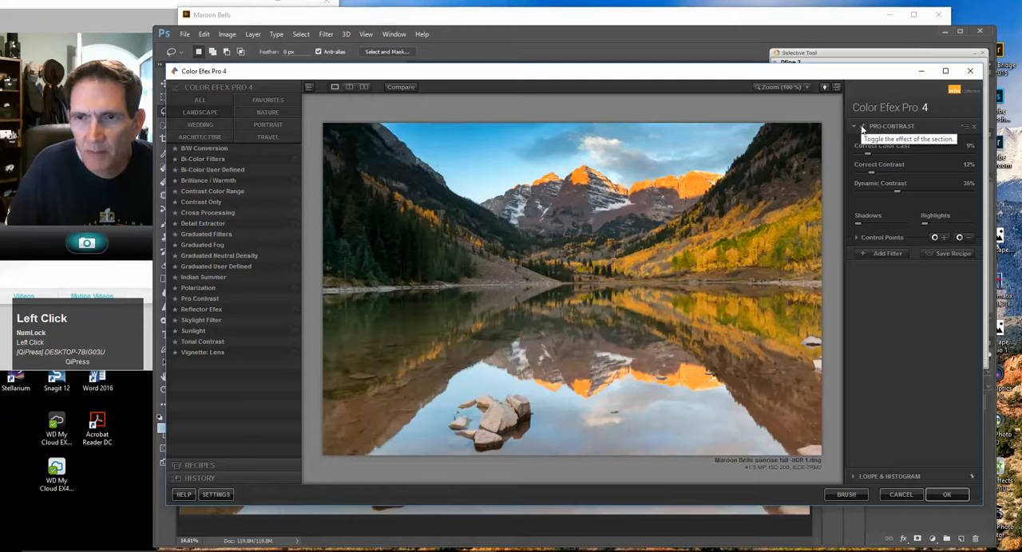
# Apply the Pro Contrast filter to the photo and flatten the resulting layers
pyautogui.click(945, 497)
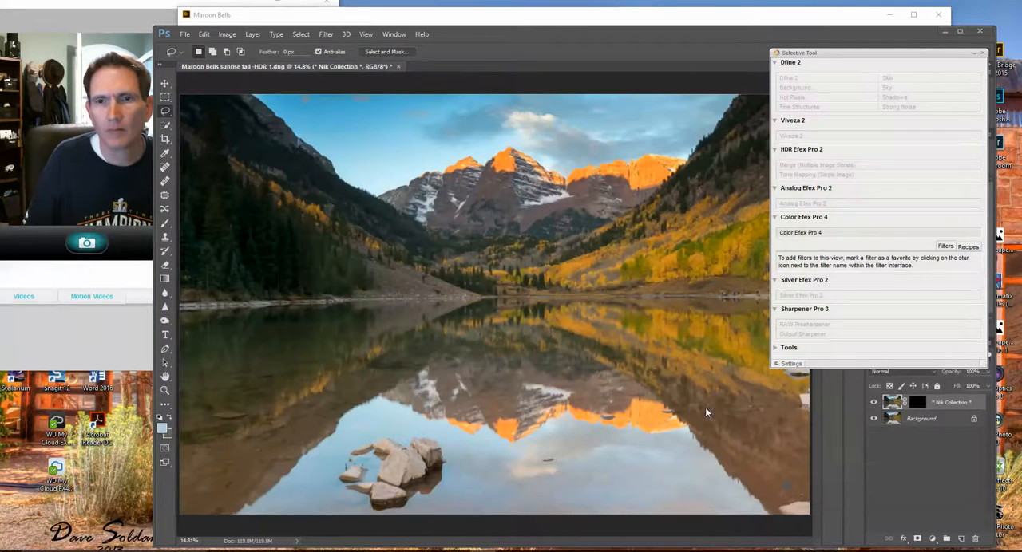
pyautogui.moveTo(859, 55); pyautogui.dragTo(1021, 56)
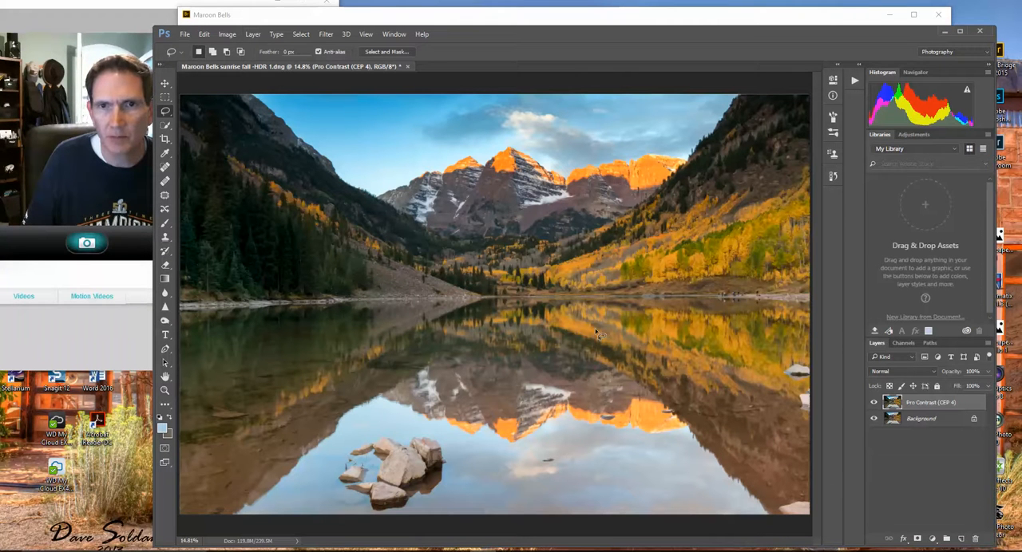
pyautogui.click(252, 34)
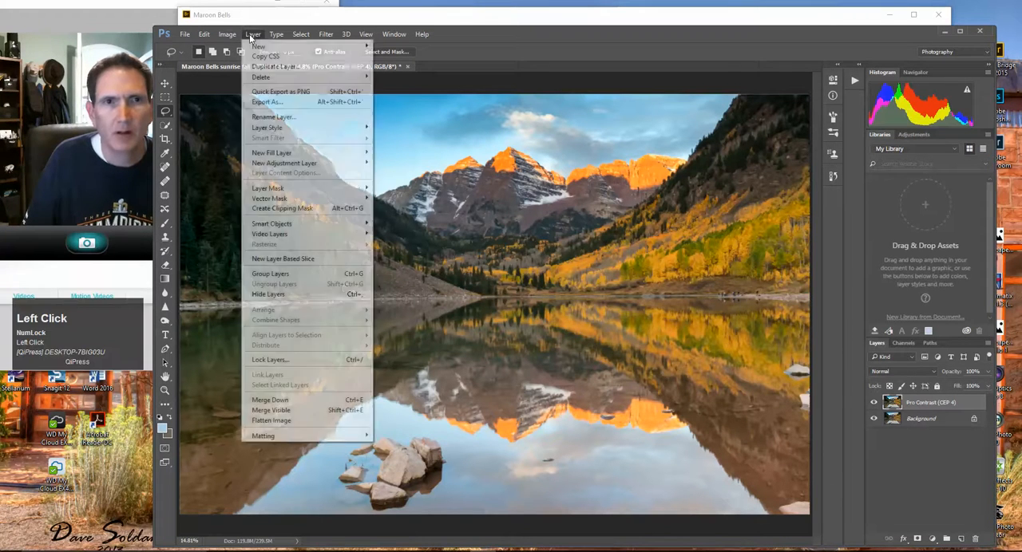
pyautogui.click(281, 421)
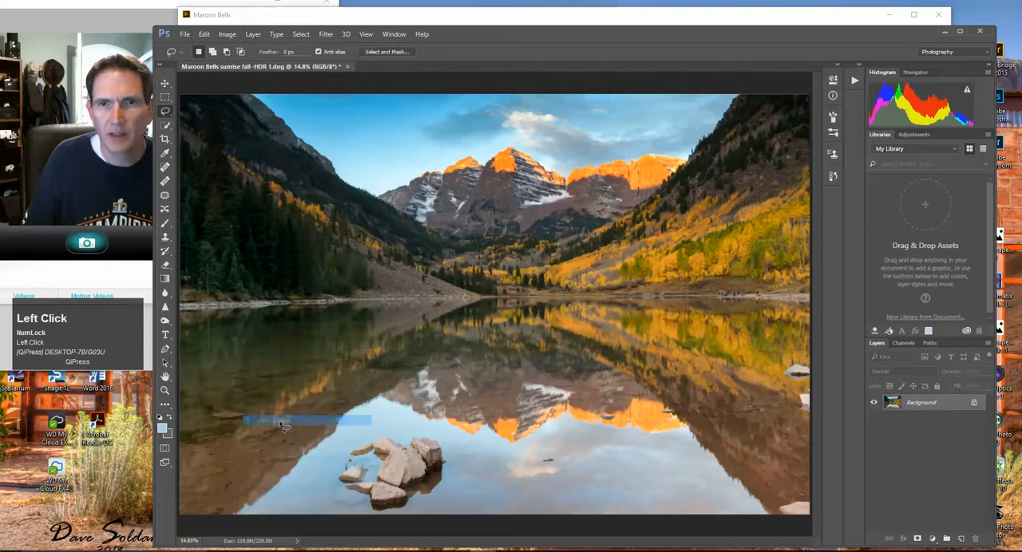
# Examine the sky closely from one side of the photo to the other for spots that need healing
pyautogui.click(165, 391)
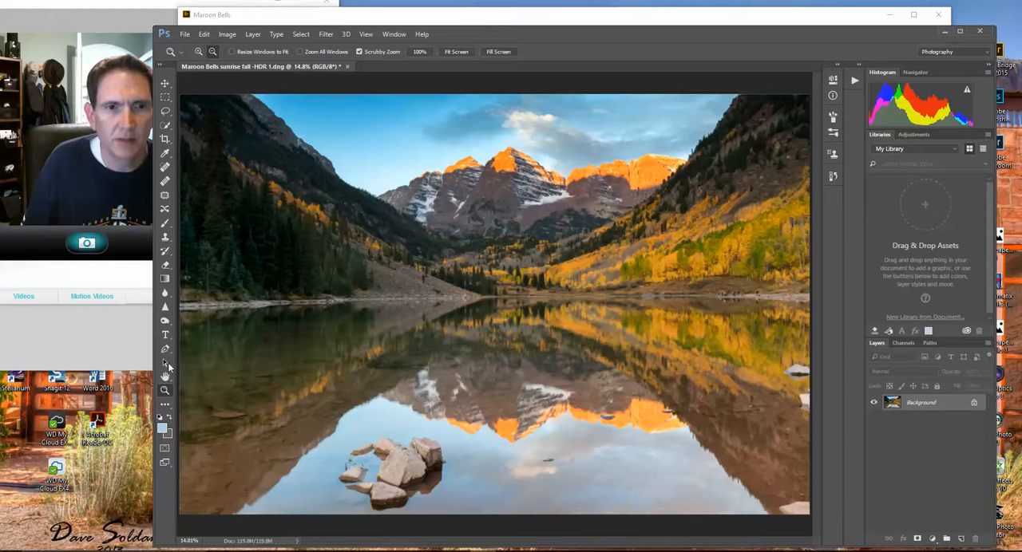
pyautogui.click(199, 51)
pyautogui.click(339, 112)
pyautogui.click(339, 112)
pyautogui.click(339, 113)
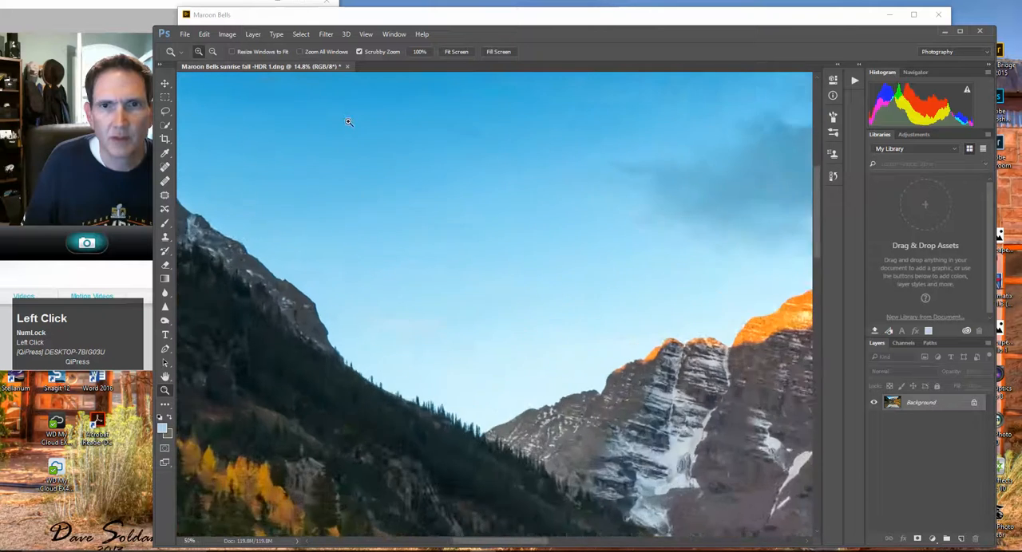
pyautogui.click(345, 118)
pyautogui.moveTo(818, 219); pyautogui.dragTo(818, 206)
pyautogui.moveTo(514, 543); pyautogui.dragTo(482, 544)
pyautogui.click(165, 168)
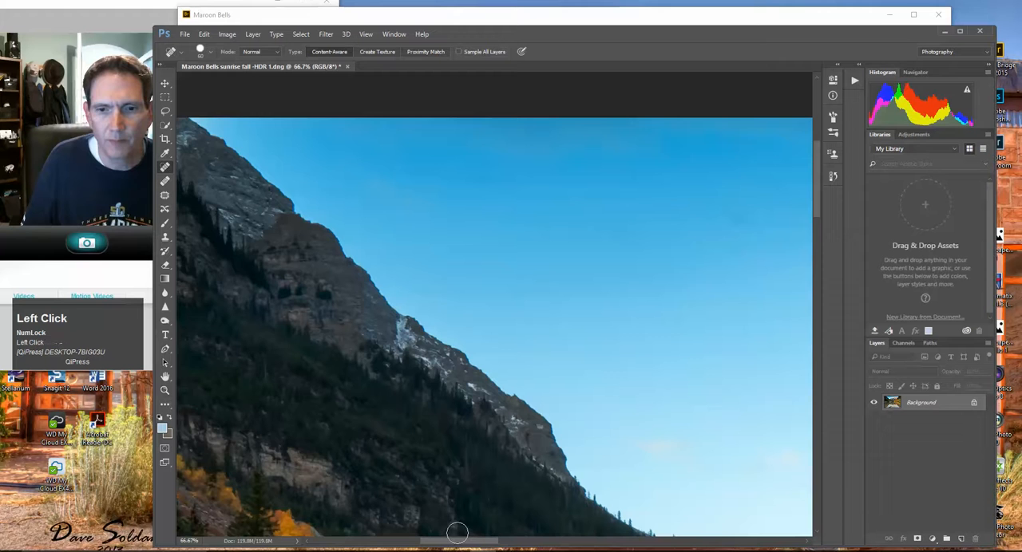
pyautogui.moveTo(461, 544); pyautogui.dragTo(499, 544)
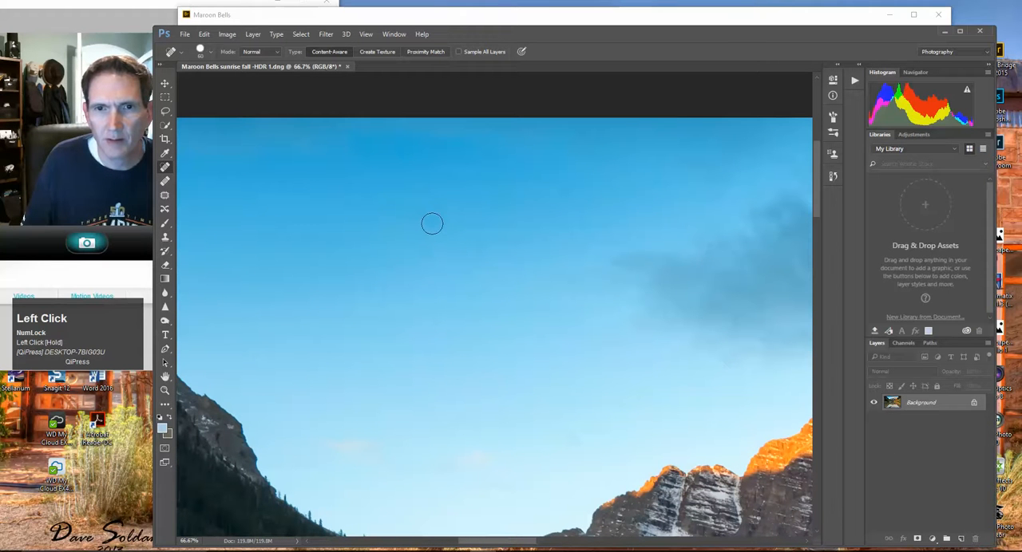
pyautogui.moveTo(490, 544); pyautogui.dragTo(647, 550)
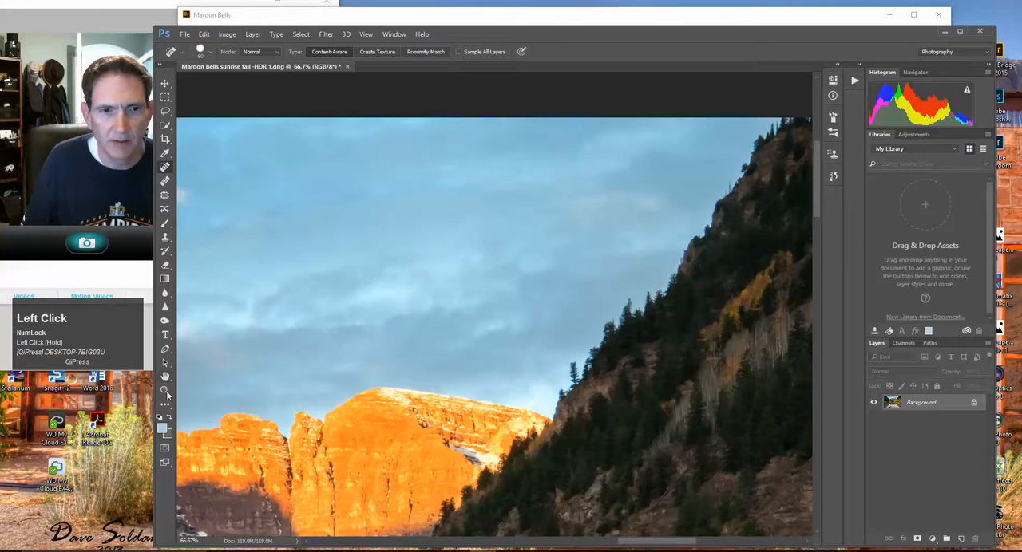
pyautogui.click(165, 390)
pyautogui.click(463, 51)
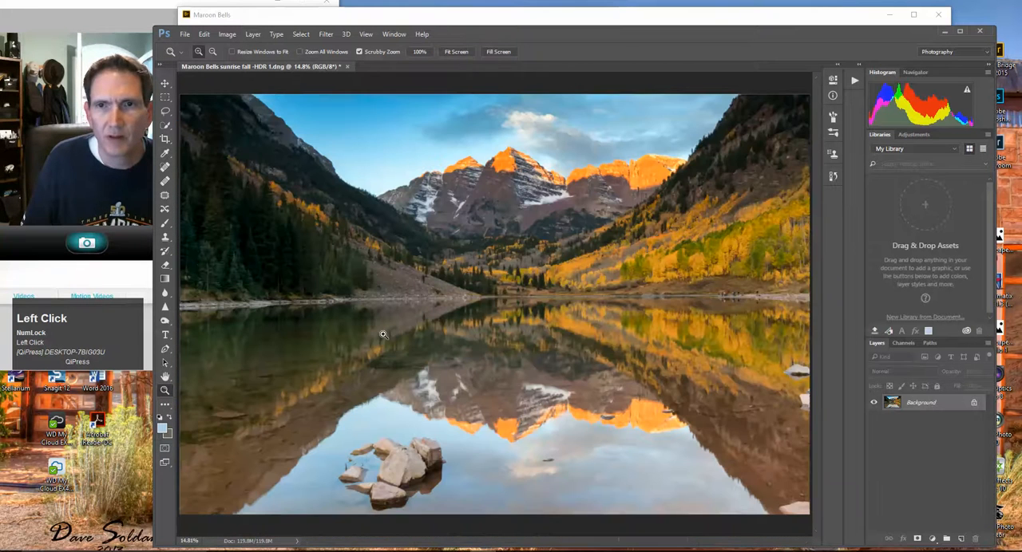
# Examine the lake reflection and the foreground water closely for distracting blemishes
pyautogui.click(293, 426)
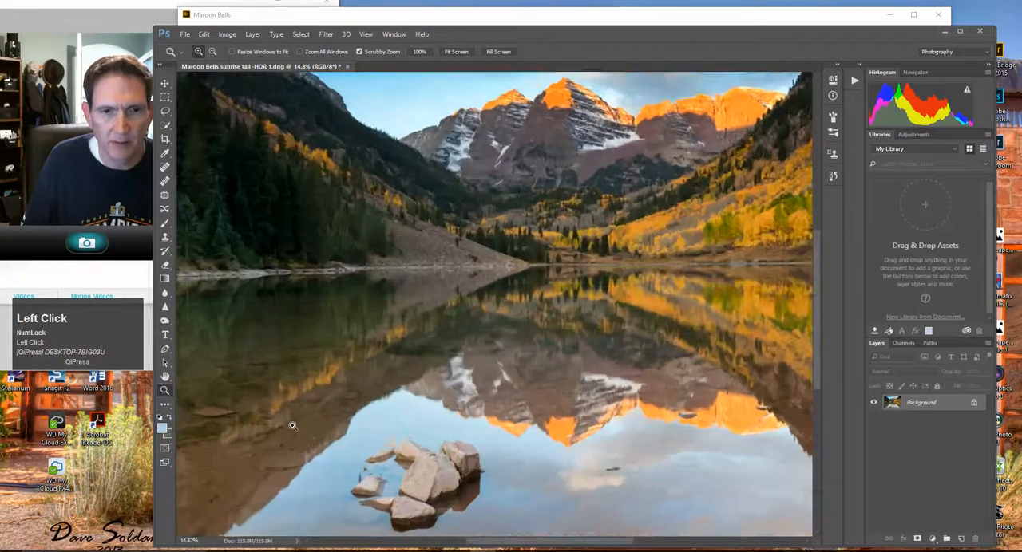
pyautogui.click(293, 426)
pyautogui.click(293, 425)
pyautogui.moveTo(479, 543); pyautogui.dragTo(503, 548)
pyautogui.moveTo(517, 547); pyautogui.dragTo(616, 548)
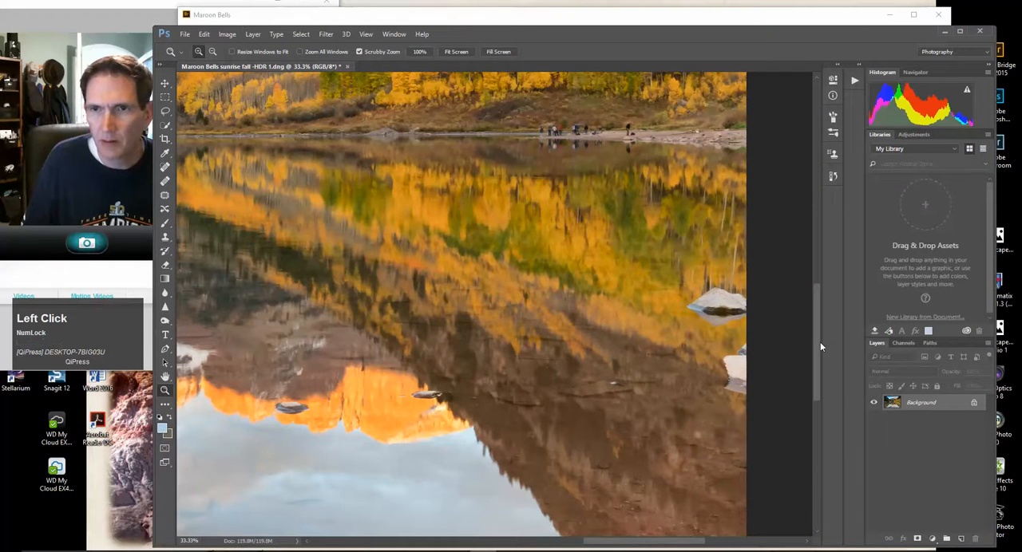
pyautogui.moveTo(819, 343); pyautogui.dragTo(818, 401)
pyautogui.moveTo(667, 546); pyautogui.dragTo(582, 532)
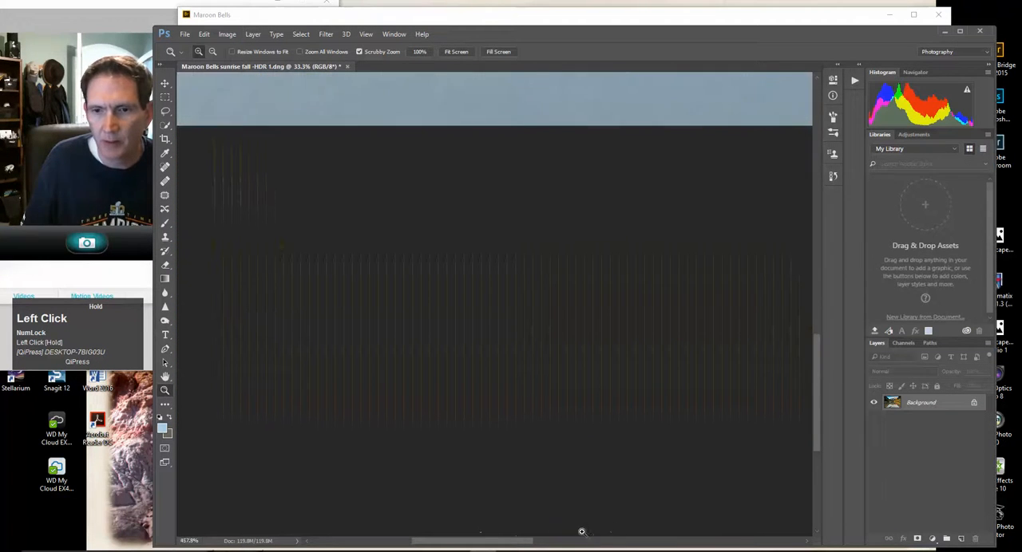
pyautogui.click(455, 52)
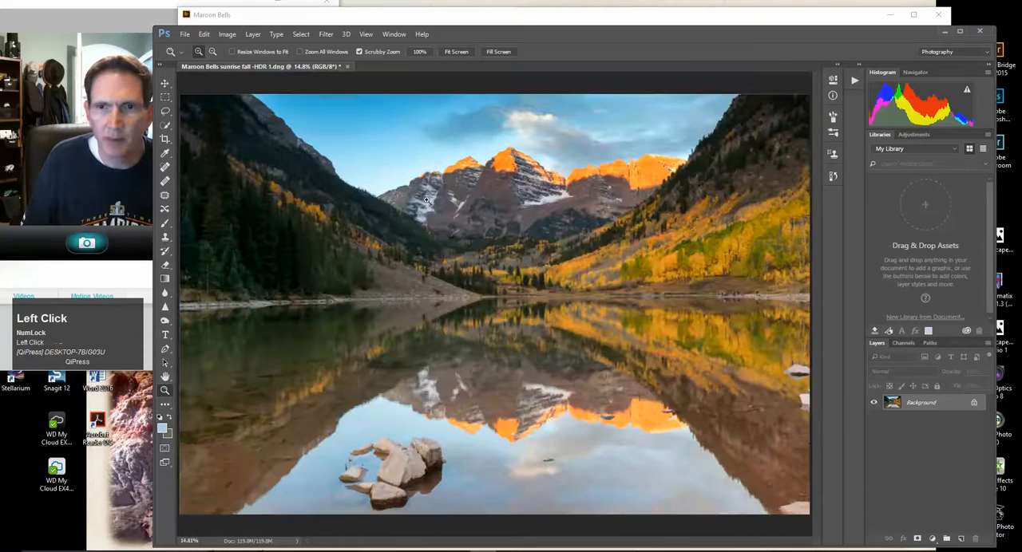
# Remove the leftmost person standing on the far shoreline using a reduced Spot Healing Brush
pyautogui.click(743, 298)
pyautogui.click(742, 298)
pyautogui.click(742, 297)
pyautogui.click(742, 298)
pyautogui.click(742, 298)
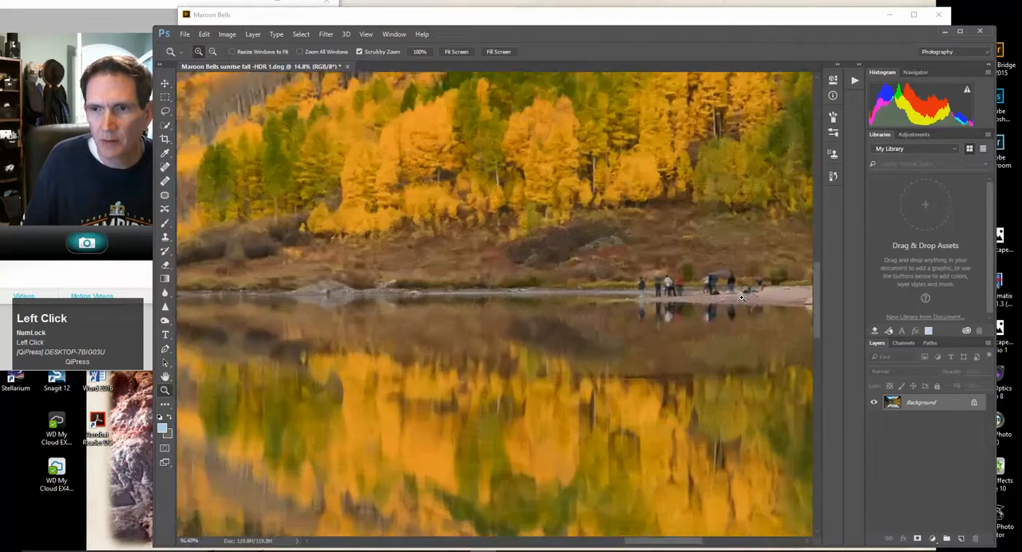
pyautogui.click(743, 298)
pyautogui.moveTo(666, 546)
pyautogui.mouseDown()
pyautogui.moveTo(702, 545)
pyautogui.moveTo(685, 545)
pyautogui.mouseUp()
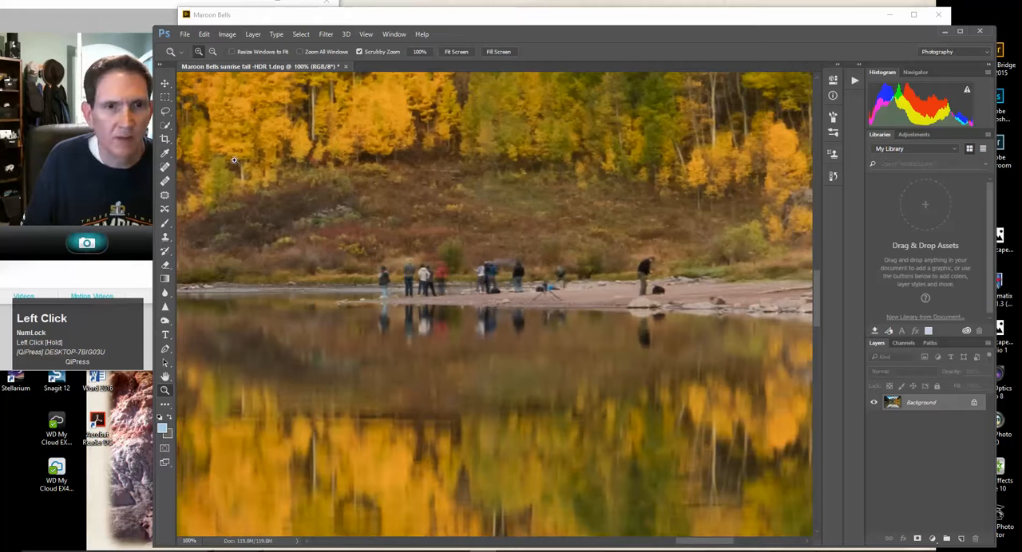
pyautogui.click(169, 169)
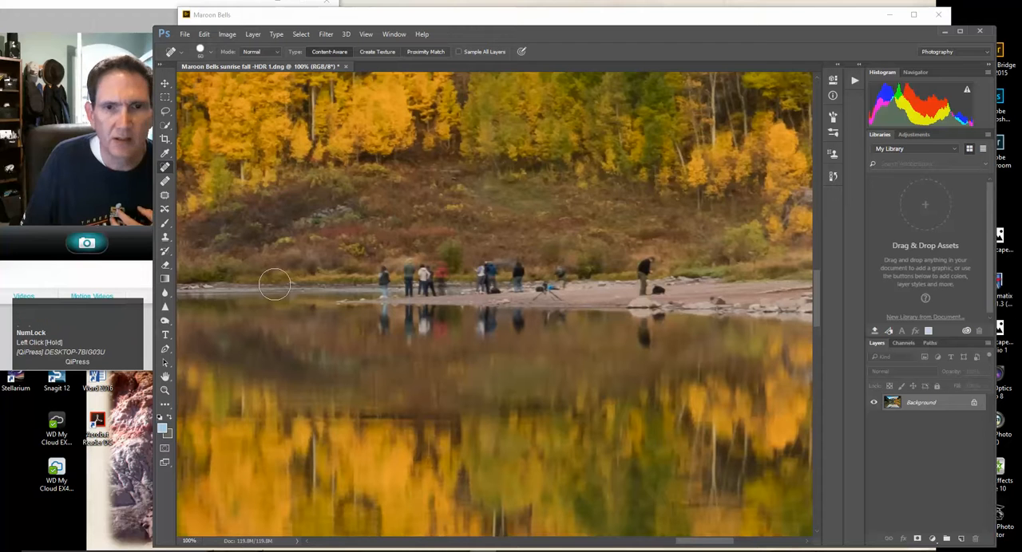
pyautogui.press('[')
pyautogui.press('[')
pyautogui.press('[')
pyautogui.press('[')
pyautogui.press('[')
pyautogui.press('[')
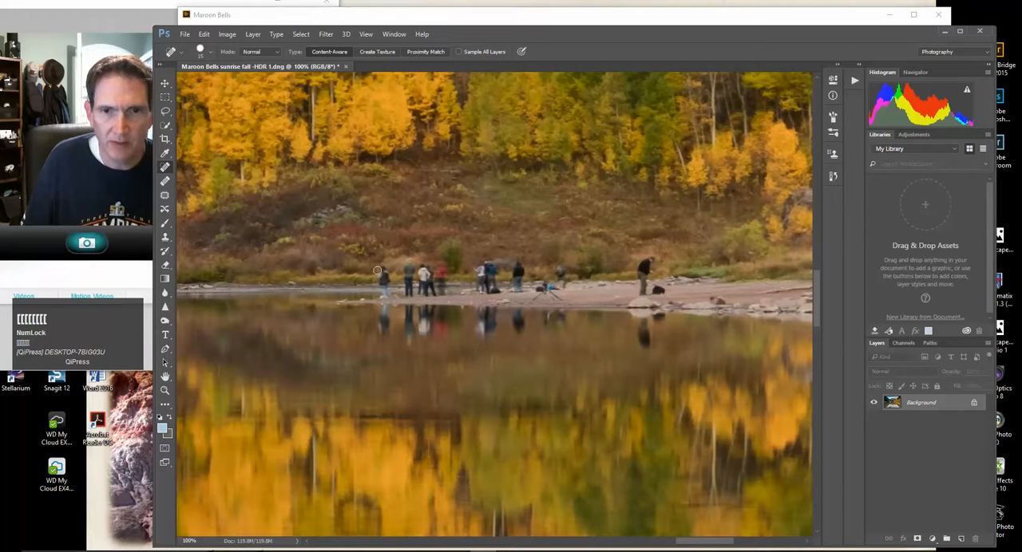
pyautogui.moveTo(382, 271); pyautogui.dragTo(383, 295)
pyautogui.click(372, 278)
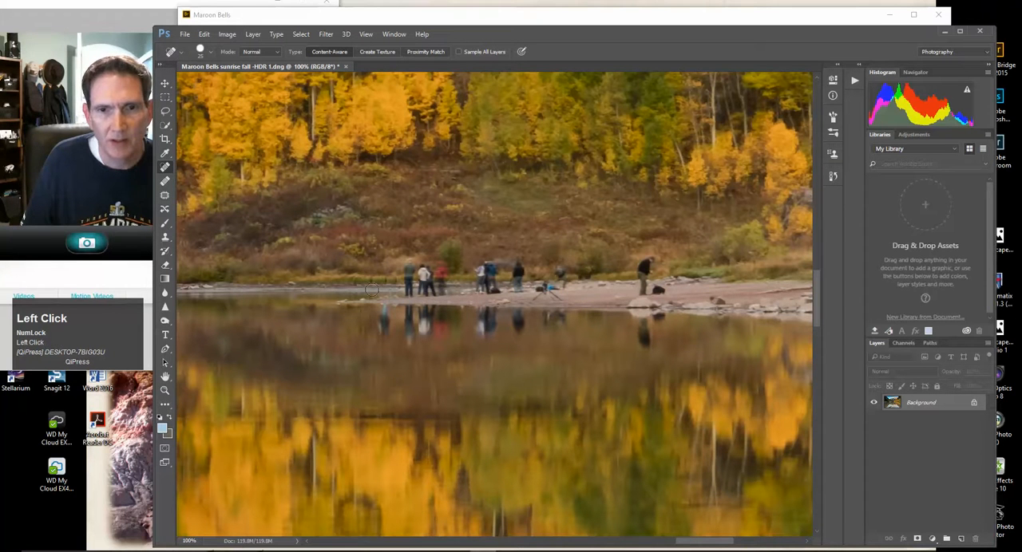
# Heal the leftover specks along the far shoreline where the leftmost person stood, using a smaller Spot Healing Brush
pyautogui.press('[')
pyautogui.press('[')
pyautogui.press('[')
pyautogui.press('[')
pyautogui.click(372, 280)
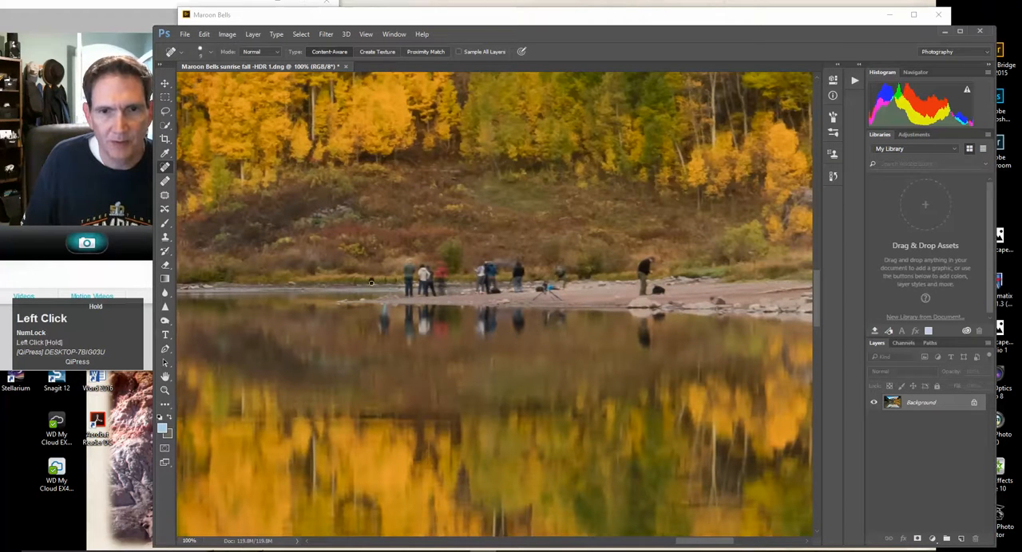
pyautogui.moveTo(385, 280); pyautogui.dragTo(395, 278)
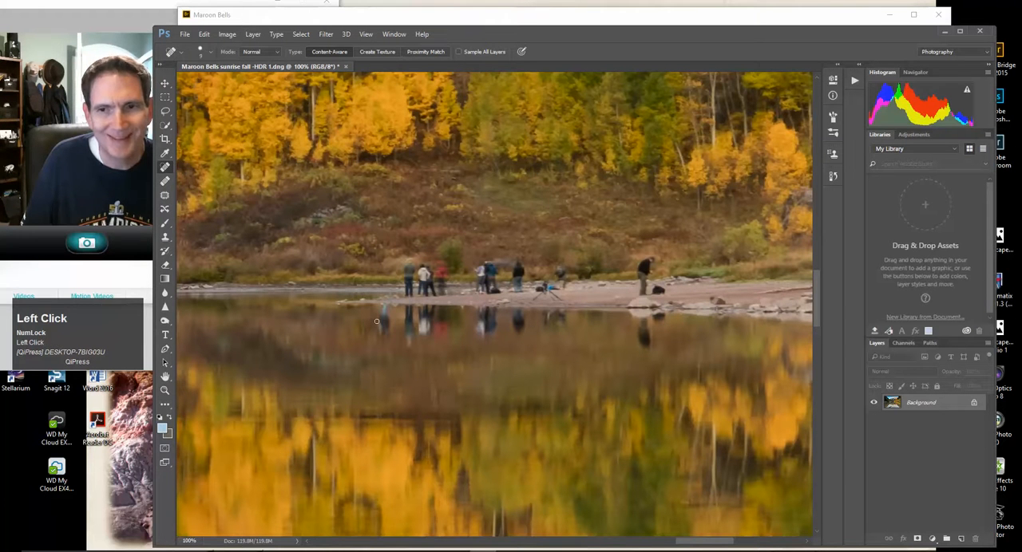
# Remove the leftmost person's reflection from the water with the Spot Healing Brush enlarged to 25
pyautogui.press(']')
pyautogui.press(']')
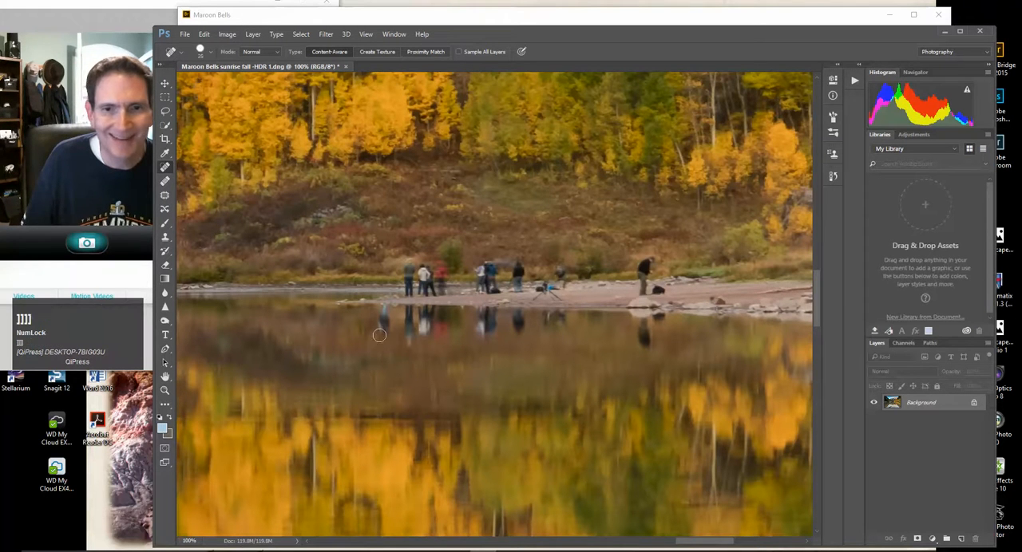
pyautogui.click(384, 318)
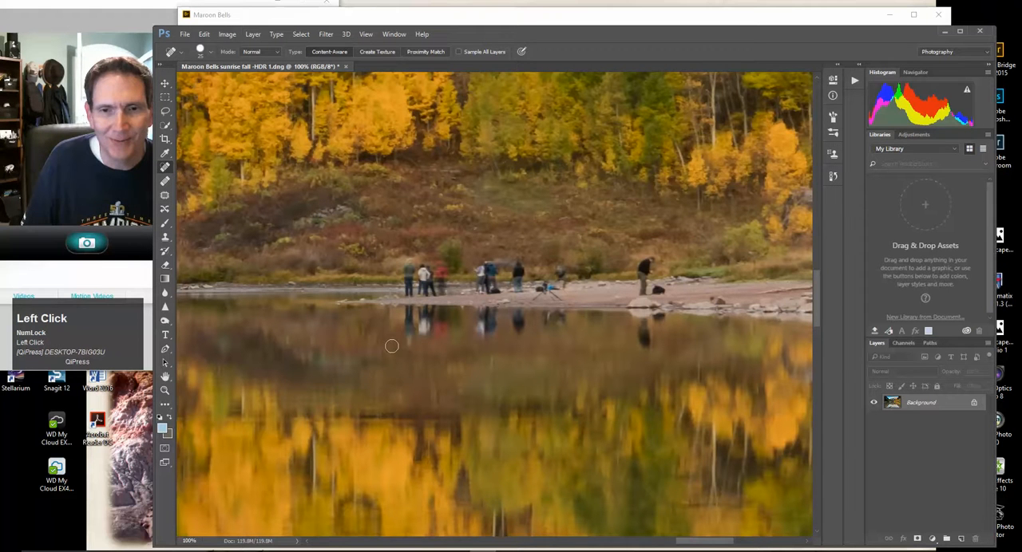
# Lasso the leftmost group of three people on the shore, replace them with a Content-Aware fill, and deselect
pyautogui.click(164, 111)
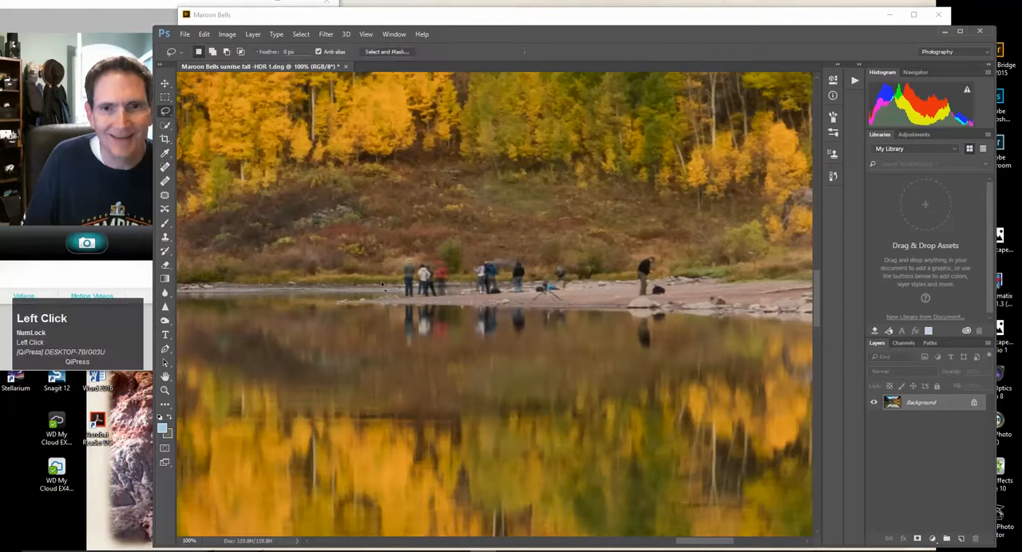
pyautogui.moveTo(405, 301)
pyautogui.mouseDown()
pyautogui.moveTo(404, 259)
pyautogui.moveTo(443, 264)
pyautogui.moveTo(455, 289)
pyautogui.moveTo(408, 293)
pyautogui.mouseUp()
pyautogui.rightClick(408, 292)
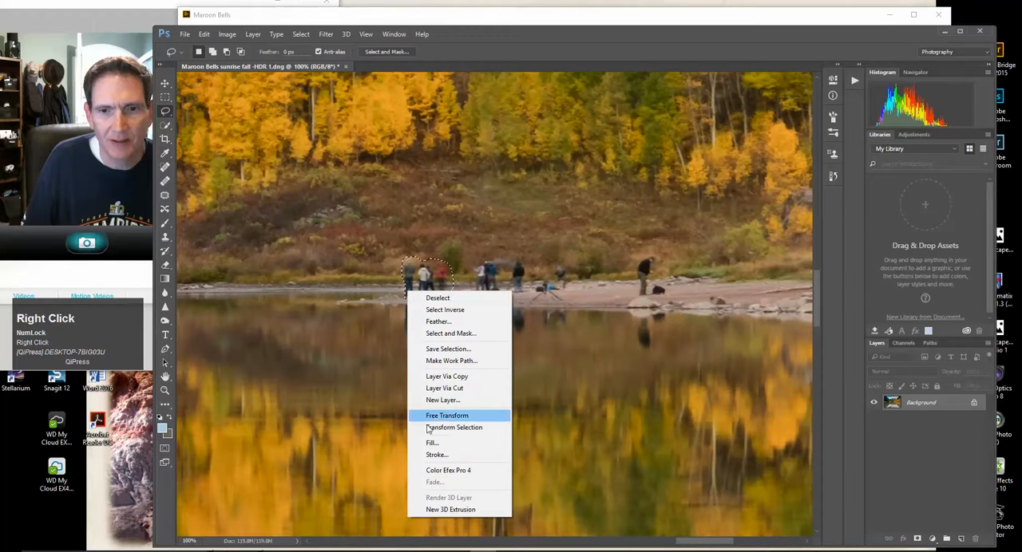
pyautogui.rightClick(425, 277)
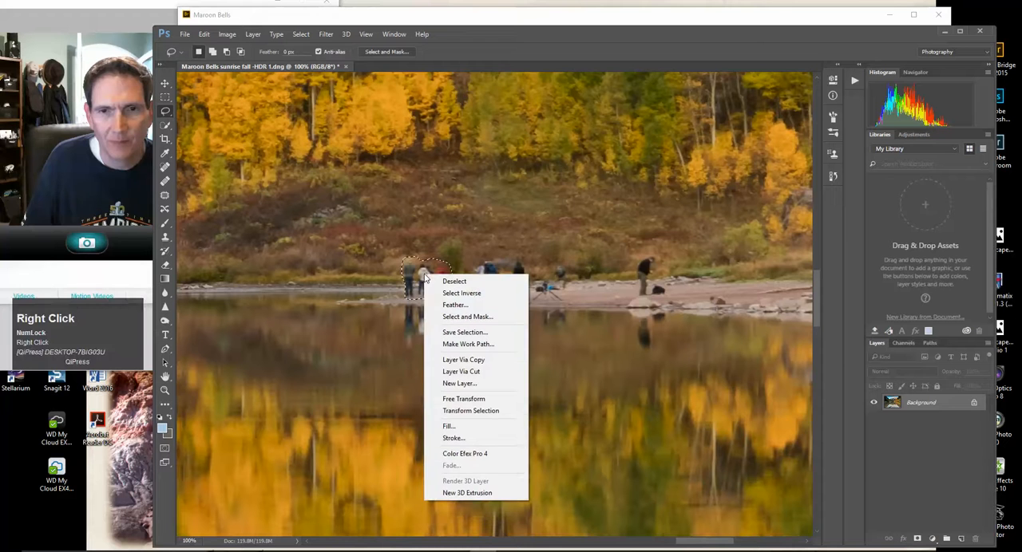
pyautogui.click(449, 427)
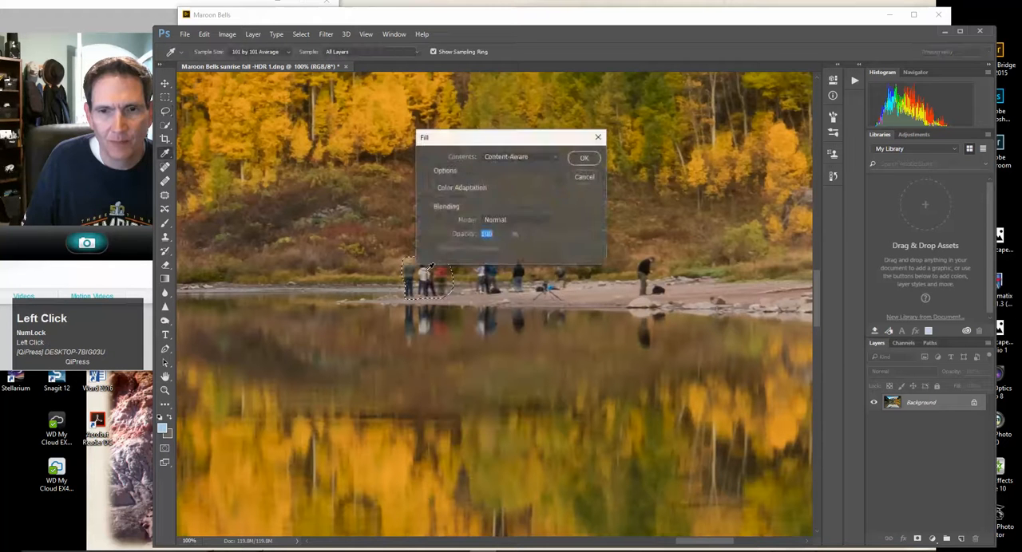
pyautogui.click(580, 157)
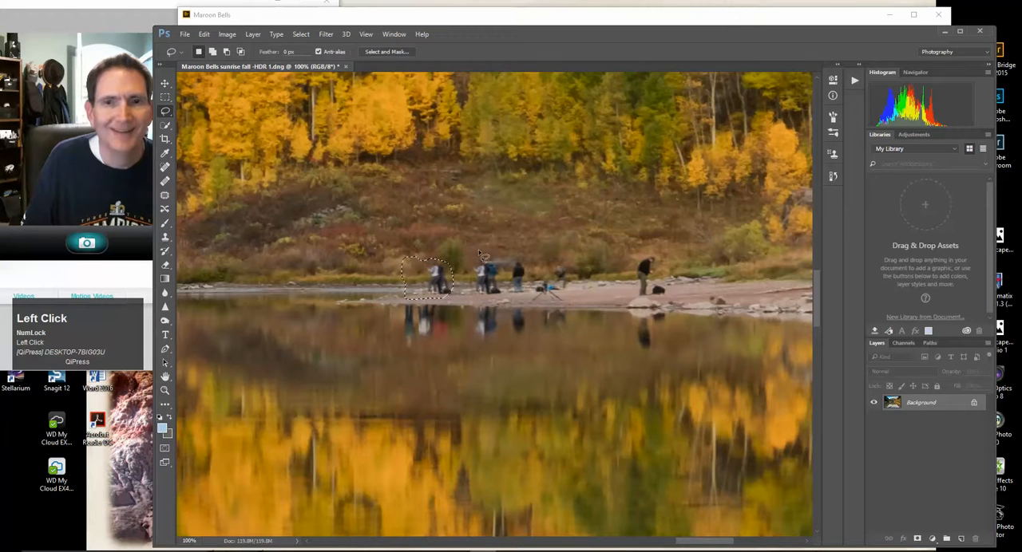
pyautogui.click(301, 34)
pyautogui.click(308, 56)
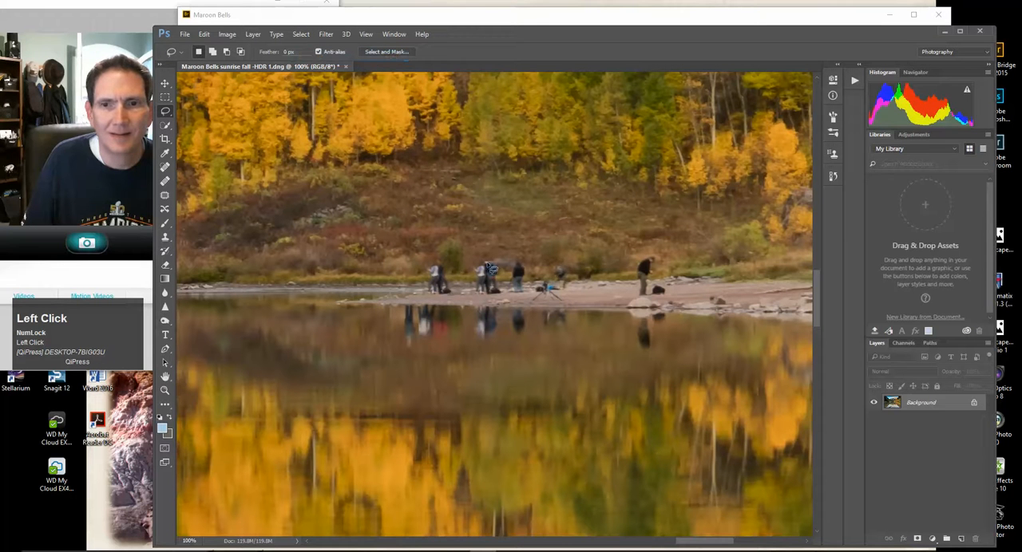
# Lasso the lone person in dark clothing at the right end of the shoreline and replace them with a Content-Aware fill
pyautogui.moveTo(647, 256)
pyautogui.mouseDown()
pyautogui.moveTo(639, 297)
pyautogui.moveTo(669, 297)
pyautogui.moveTo(648, 257)
pyautogui.mouseUp()
pyautogui.rightClick(645, 277)
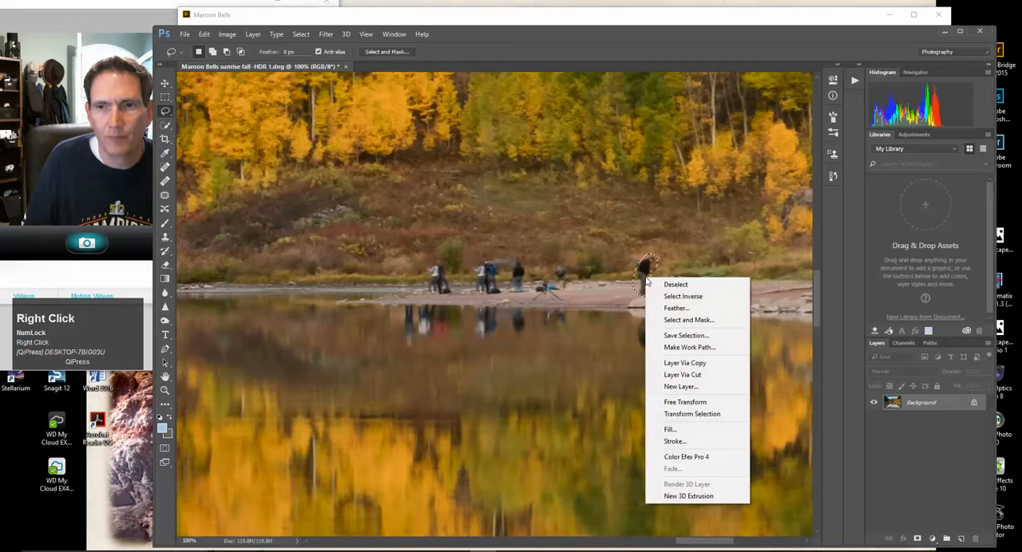
pyautogui.click(671, 432)
pyautogui.click(584, 158)
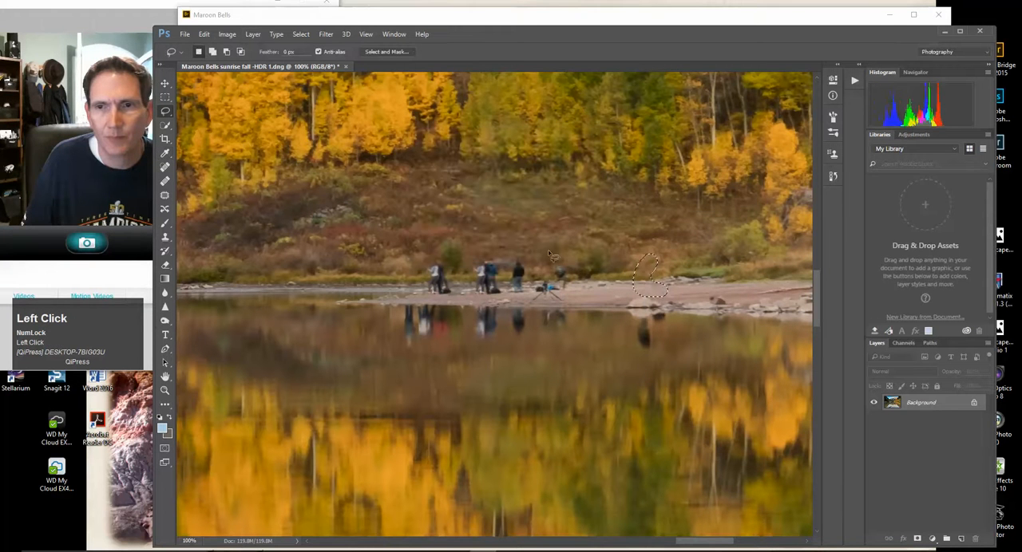
# Lasso the crouching figure and the blue tripod gear on the shore and remove them with a Content-Aware fill
pyautogui.moveTo(563, 298)
pyautogui.mouseDown()
pyautogui.moveTo(579, 295)
pyautogui.moveTo(564, 307)
pyautogui.moveTo(543, 291)
pyautogui.mouseUp()
pyautogui.rightClick(543, 291)
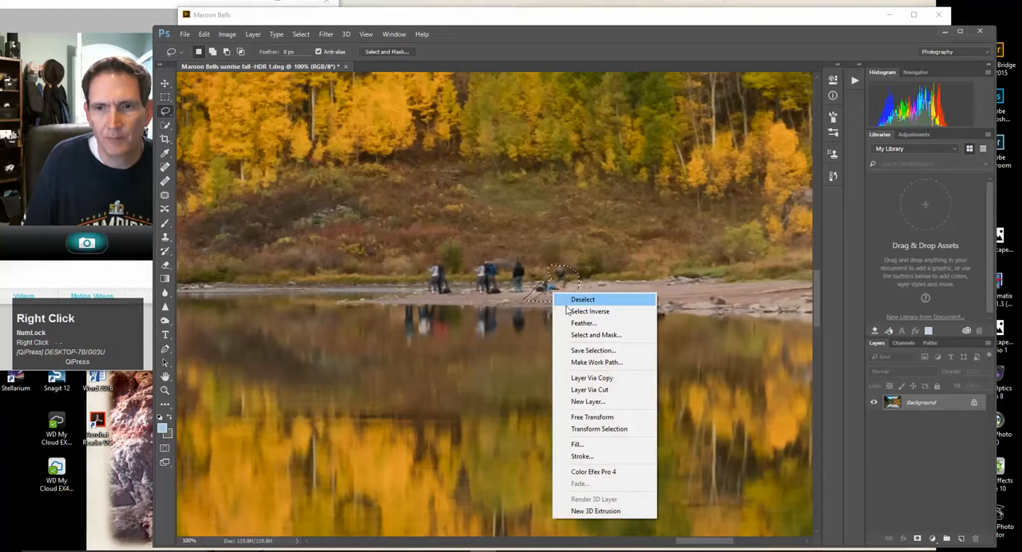
pyautogui.click(574, 444)
pyautogui.press('Return')
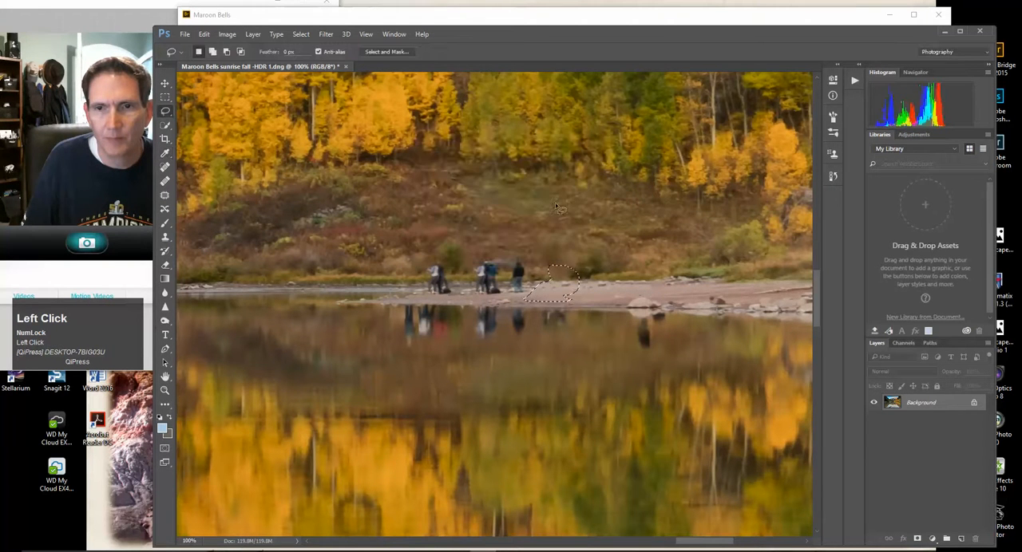
# Lasso the people in the middle of the shoreline together, replace them with a Content-Aware fill, and deselect
pyautogui.moveTo(528, 297); pyautogui.dragTo(527, 287)
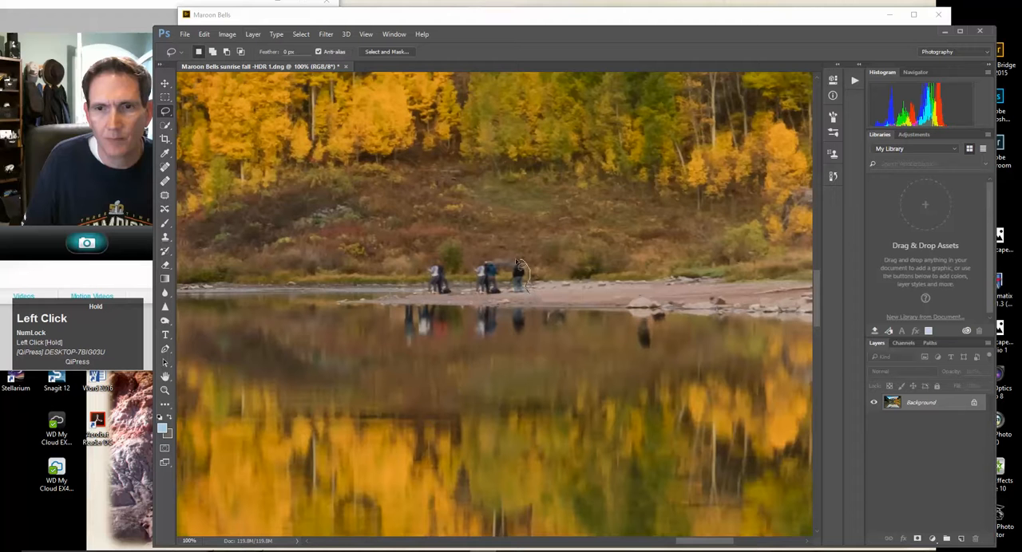
pyautogui.moveTo(477, 276); pyautogui.dragTo(471, 289)
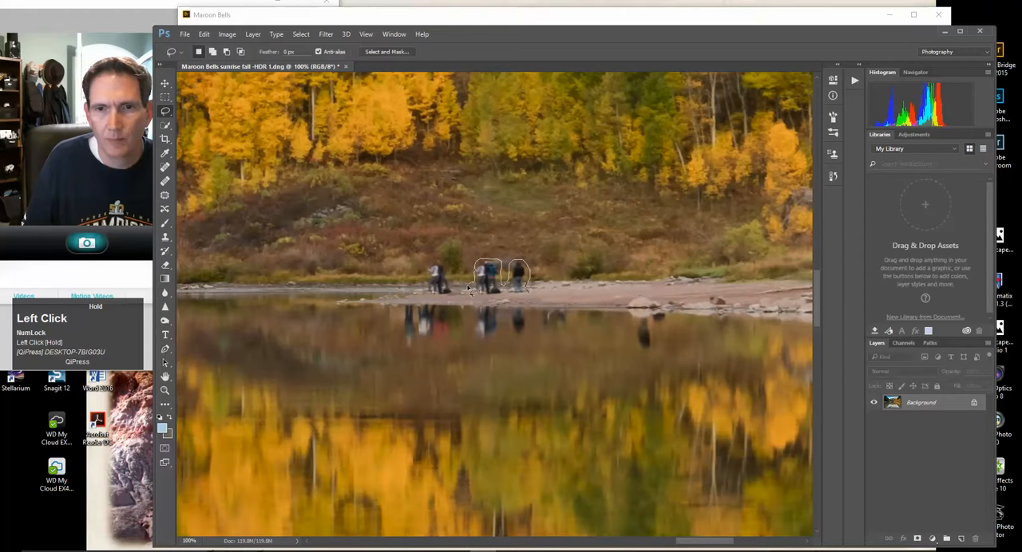
pyautogui.moveTo(530, 298); pyautogui.dragTo(527, 294)
pyautogui.rightClick(522, 281)
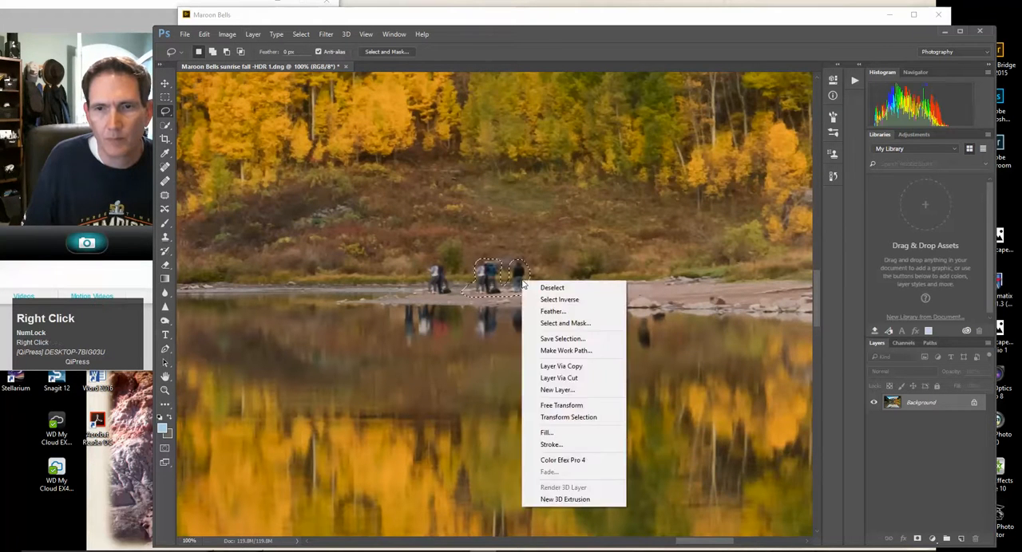
pyautogui.click(549, 432)
pyautogui.click(583, 158)
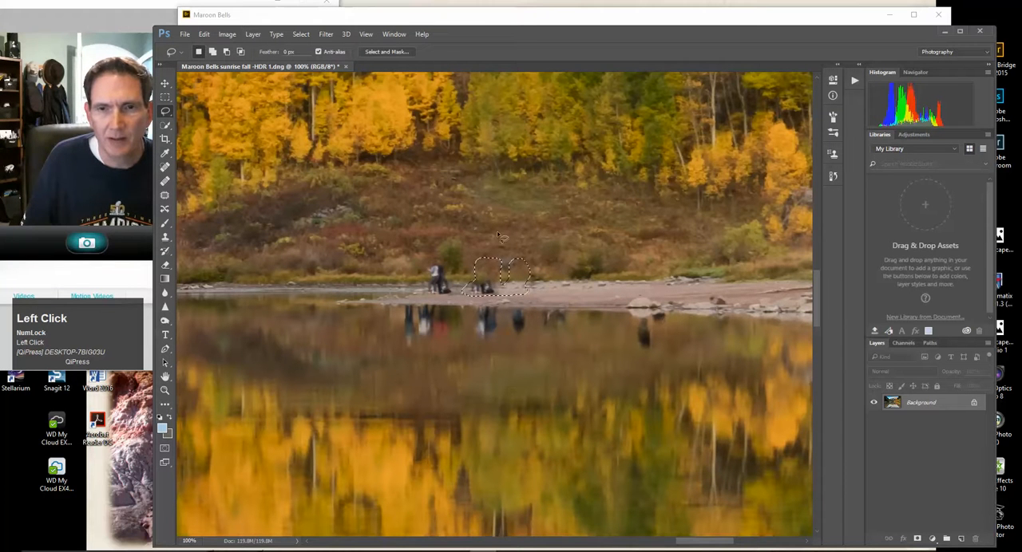
pyautogui.click(300, 35)
pyautogui.click(310, 55)
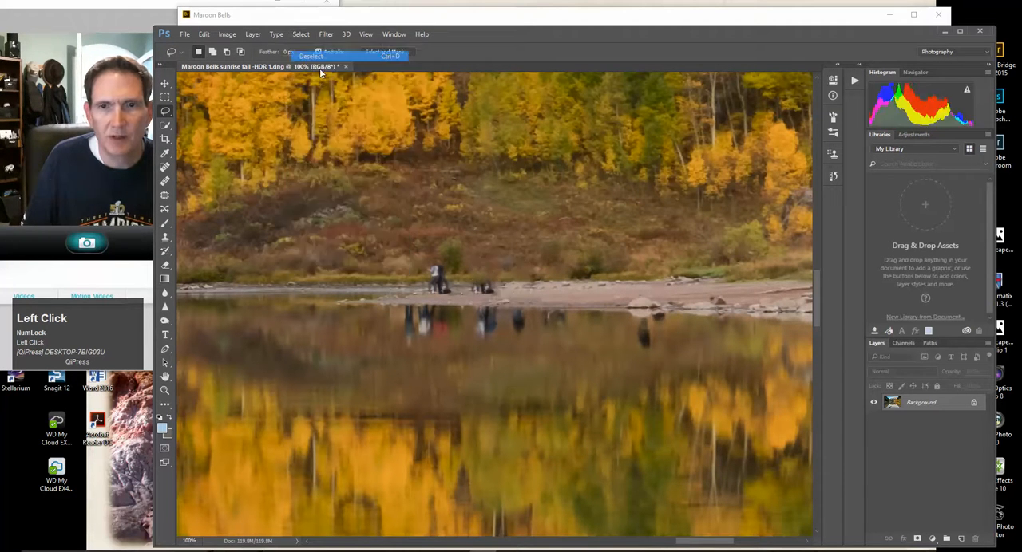
# Remove the dark remnants left on the middle of the beach with a lassoed Content-Aware fill, and deselect
pyautogui.moveTo(500, 295); pyautogui.dragTo(483, 291)
pyautogui.rightClick(483, 289)
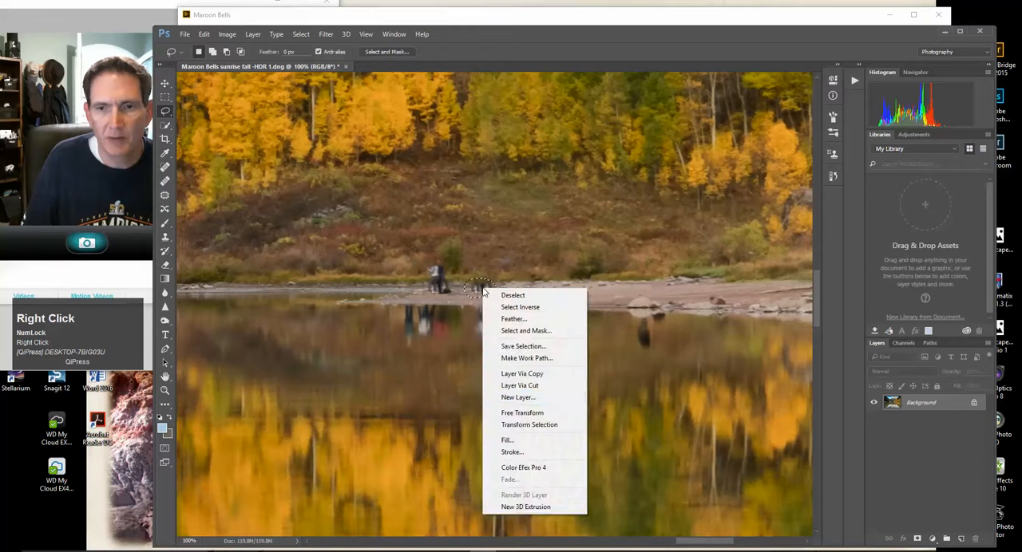
pyautogui.click(507, 440)
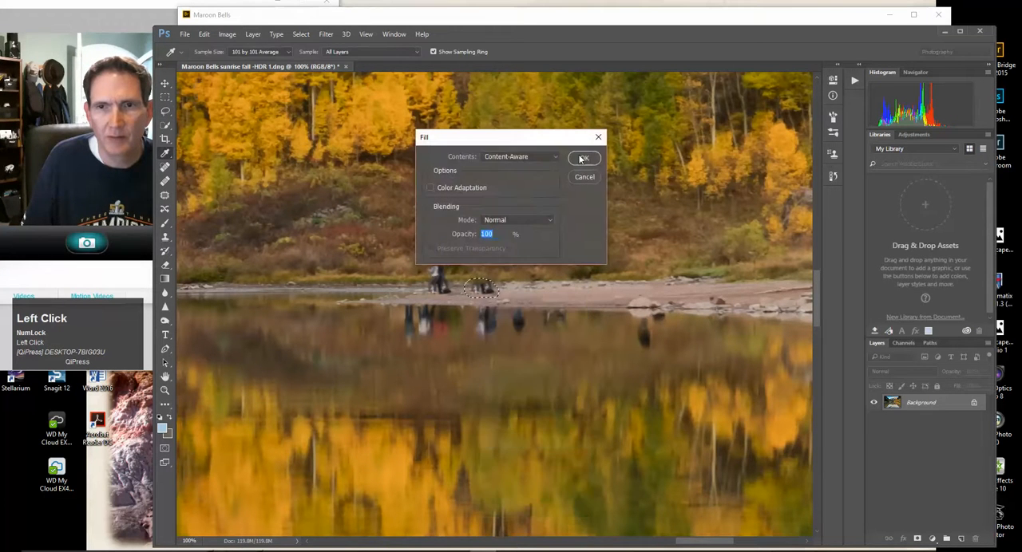
pyautogui.click(582, 159)
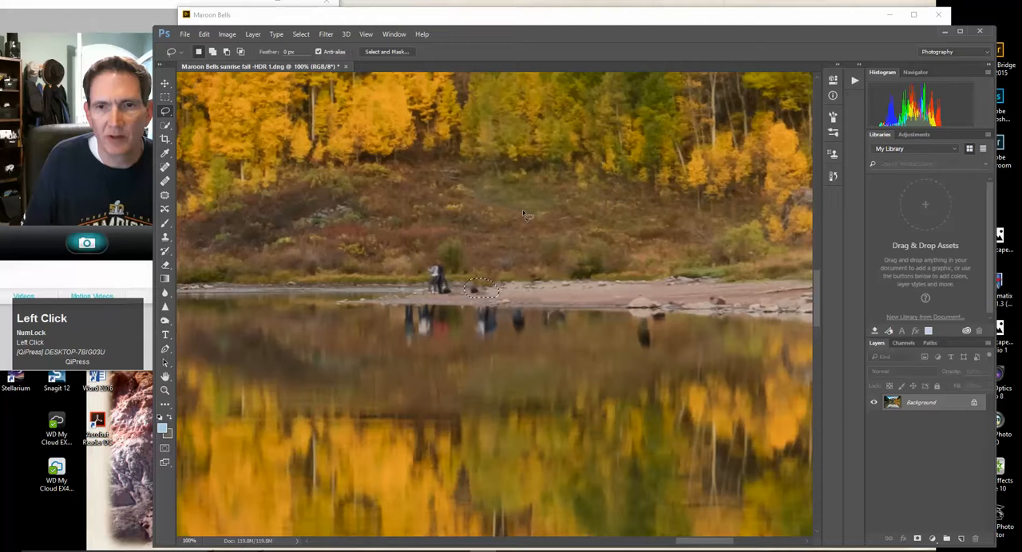
pyautogui.click(167, 167)
pyautogui.click(301, 34)
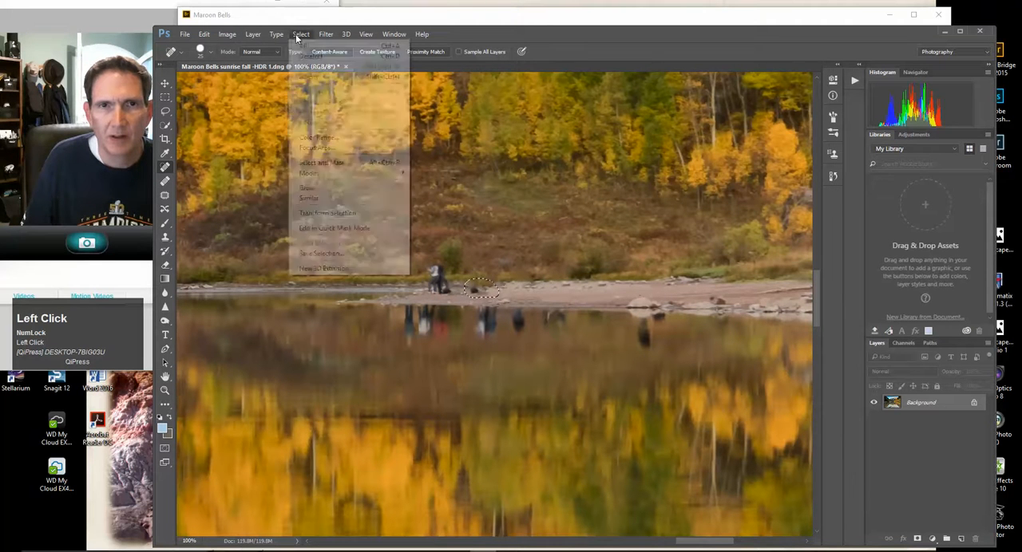
pyautogui.click(315, 56)
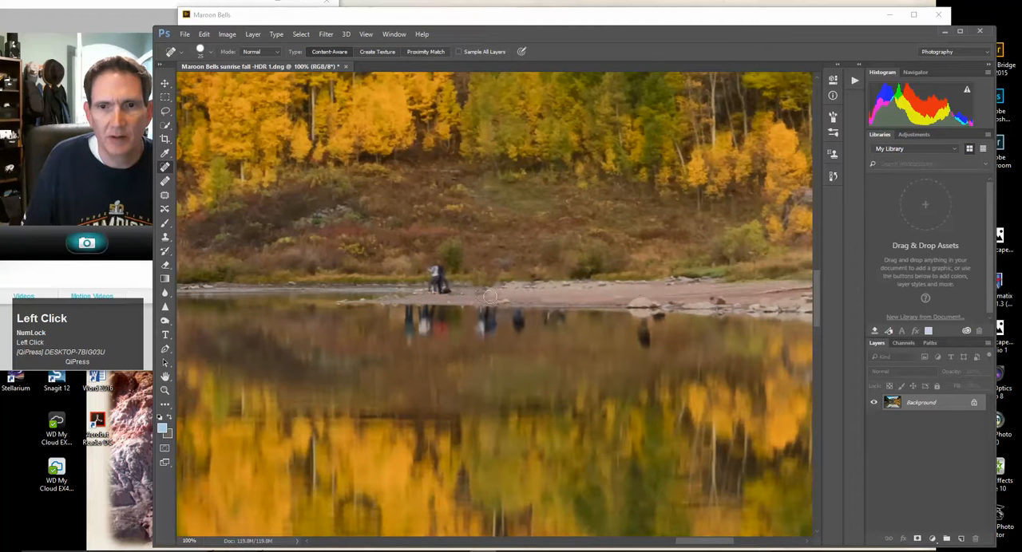
# Lasso the last remaining figure on the left part of the shore and replace it with a Content-Aware fill
pyautogui.click(166, 111)
pyautogui.moveTo(460, 297); pyautogui.dragTo(449, 276)
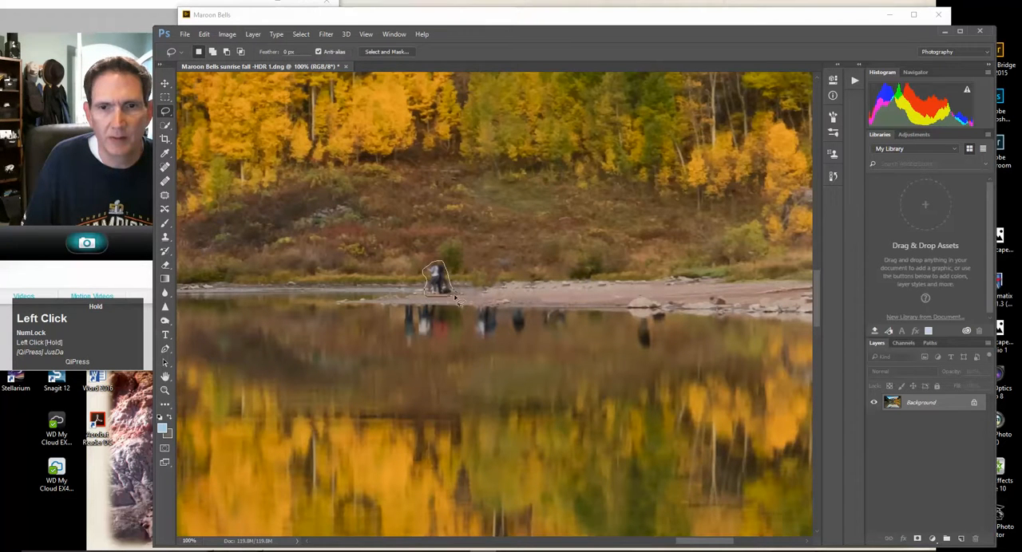
pyautogui.moveTo(460, 297); pyautogui.dragTo(457, 295)
pyautogui.rightClick(438, 283)
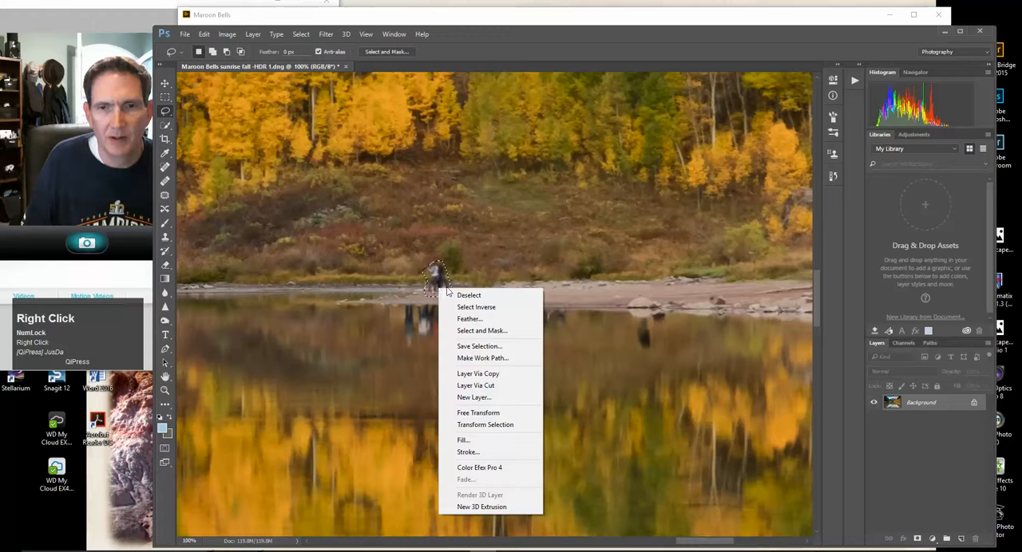
pyautogui.click(463, 440)
pyautogui.click(578, 162)
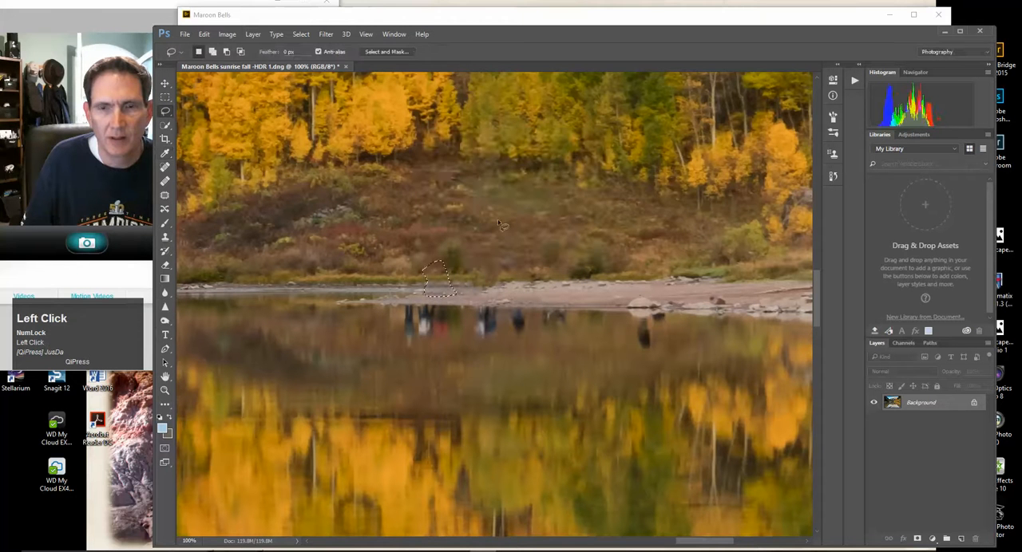
# Lasso the left group's reflections in the water and replace them with a Content-Aware fill
pyautogui.moveTo(404, 309)
pyautogui.mouseDown()
pyautogui.moveTo(401, 350)
pyautogui.moveTo(453, 340)
pyautogui.moveTo(447, 308)
pyautogui.moveTo(409, 313)
pyautogui.mouseUp()
pyautogui.rightClick(415, 315)
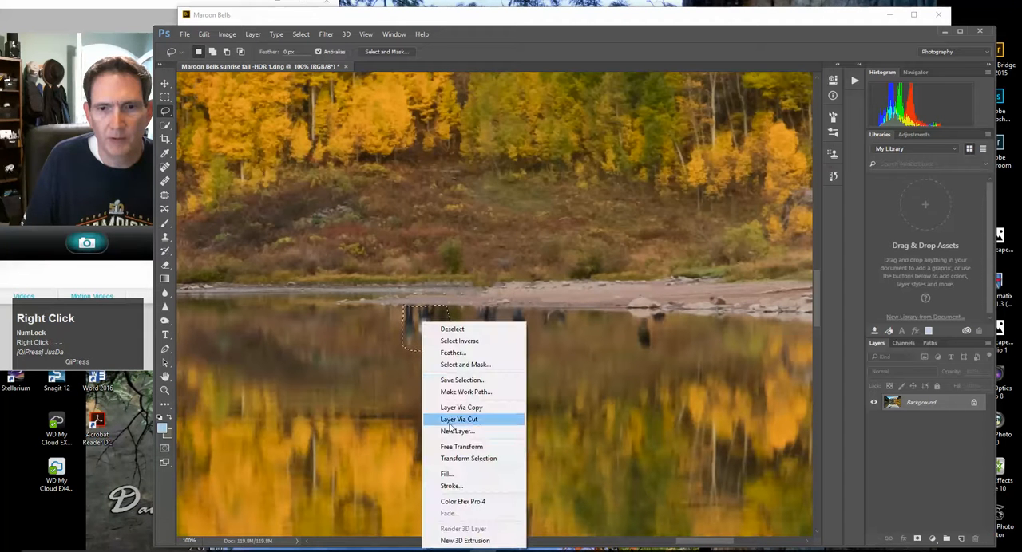
pyautogui.click(444, 474)
pyautogui.press('Return')
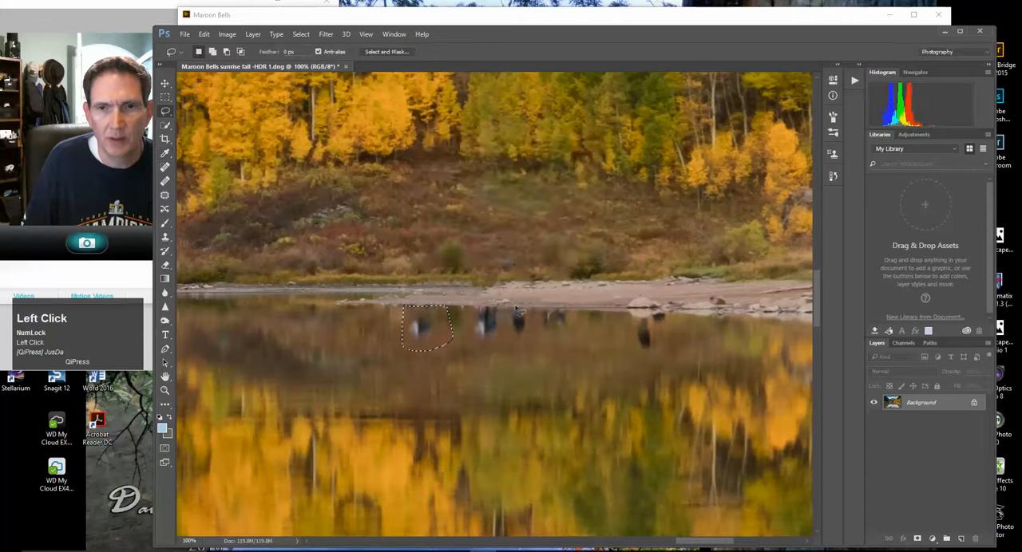
# Lasso the middle group's reflections in the lake and remove them with a Content-Aware fill
pyautogui.moveTo(479, 310)
pyautogui.mouseDown()
pyautogui.moveTo(471, 338)
pyautogui.moveTo(496, 346)
pyautogui.moveTo(504, 311)
pyautogui.moveTo(517, 343)
pyautogui.moveTo(525, 336)
pyautogui.moveTo(527, 312)
pyautogui.moveTo(476, 312)
pyautogui.mouseUp()
pyautogui.rightClick(478, 323)
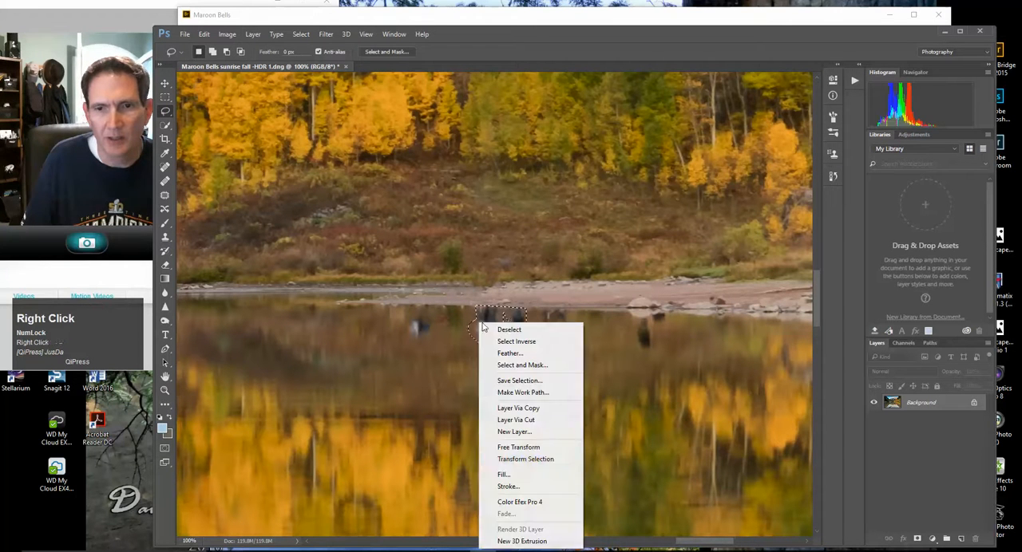
pyautogui.click(504, 474)
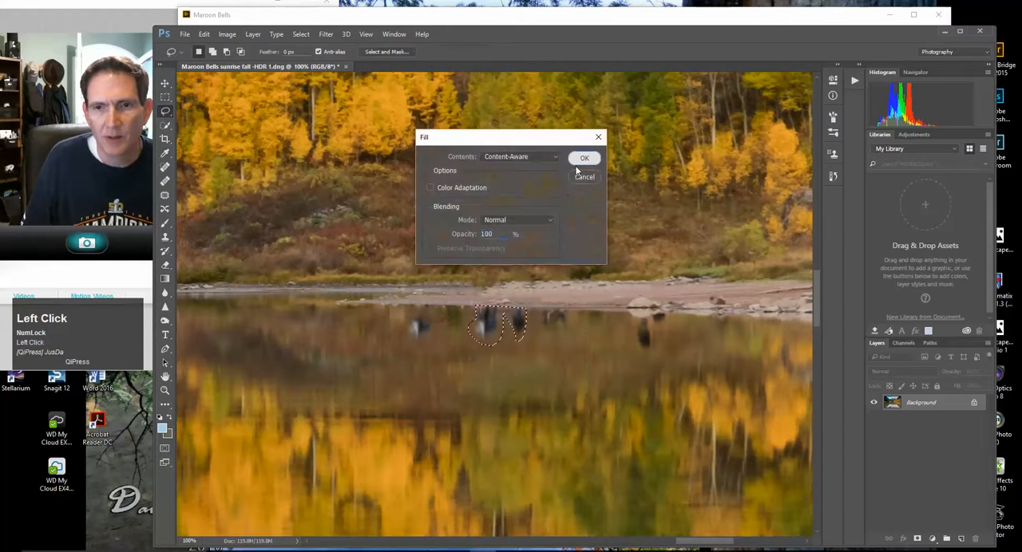
pyautogui.press('Return')
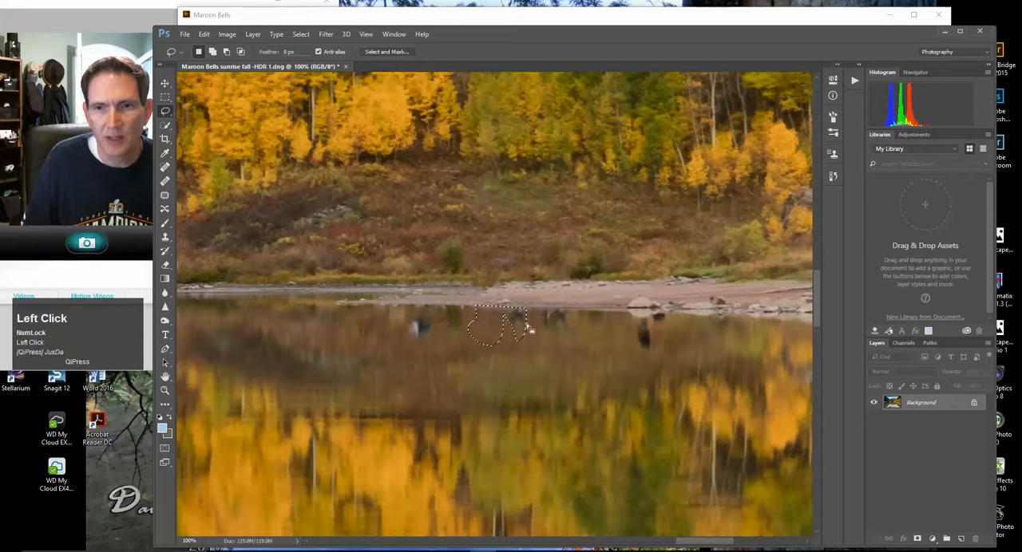
# Remove the leftover pale and dark smudge from the left group's reflection with another lassoed Content-Aware fill
pyautogui.moveTo(419, 313)
pyautogui.mouseDown()
pyautogui.moveTo(426, 344)
pyautogui.moveTo(418, 313)
pyautogui.moveTo(416, 323)
pyautogui.mouseUp()
pyautogui.rightClick(413, 328)
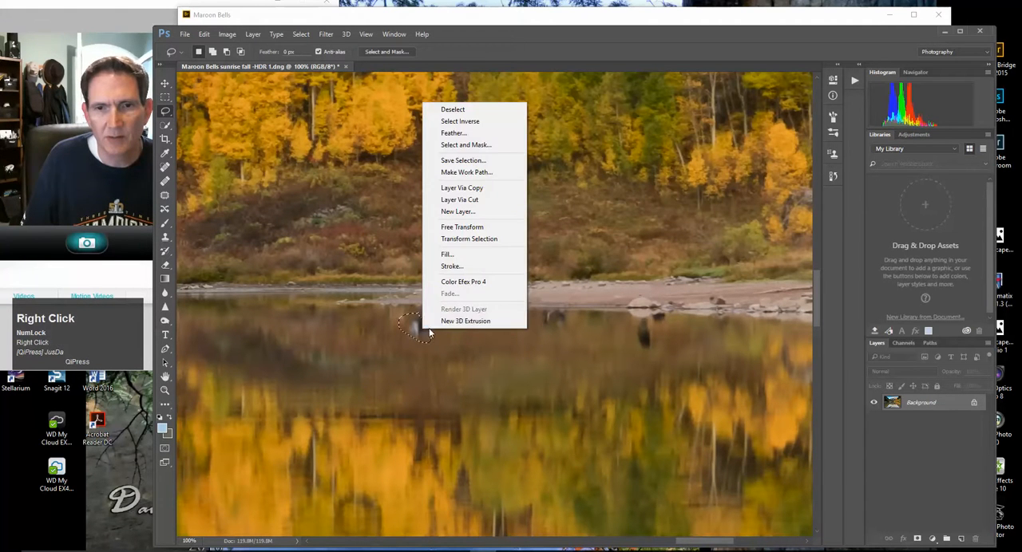
pyautogui.click(472, 254)
pyautogui.click(583, 158)
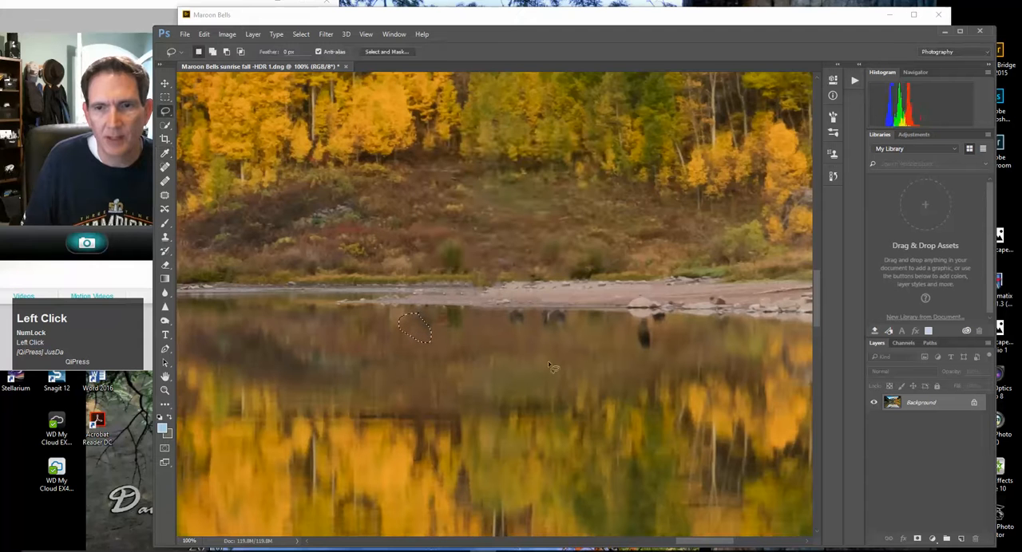
# Lasso each of the two small dark reflections just below the middle of the shoreline and replace them with Content-Aware fills
pyautogui.moveTo(527, 317)
pyautogui.mouseDown()
pyautogui.moveTo(513, 338)
pyautogui.moveTo(520, 326)
pyautogui.mouseUp()
pyautogui.rightClick(520, 326)
pyautogui.click(540, 250)
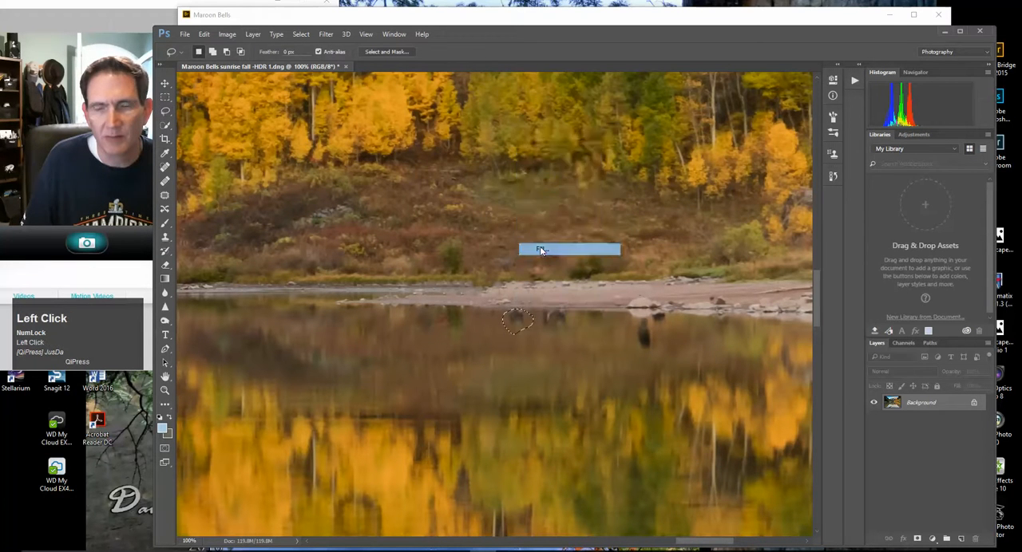
pyautogui.click(585, 158)
pyautogui.moveTo(540, 313)
pyautogui.mouseDown()
pyautogui.moveTo(566, 334)
pyautogui.moveTo(572, 320)
pyautogui.moveTo(546, 319)
pyautogui.mouseUp()
pyautogui.rightClick(548, 320)
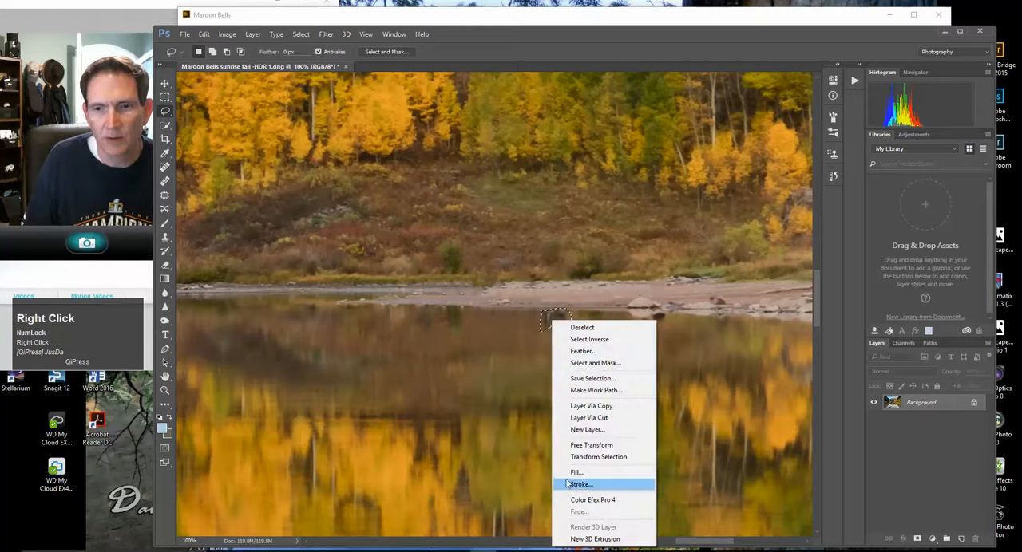
pyautogui.click(591, 477)
pyautogui.click(582, 159)
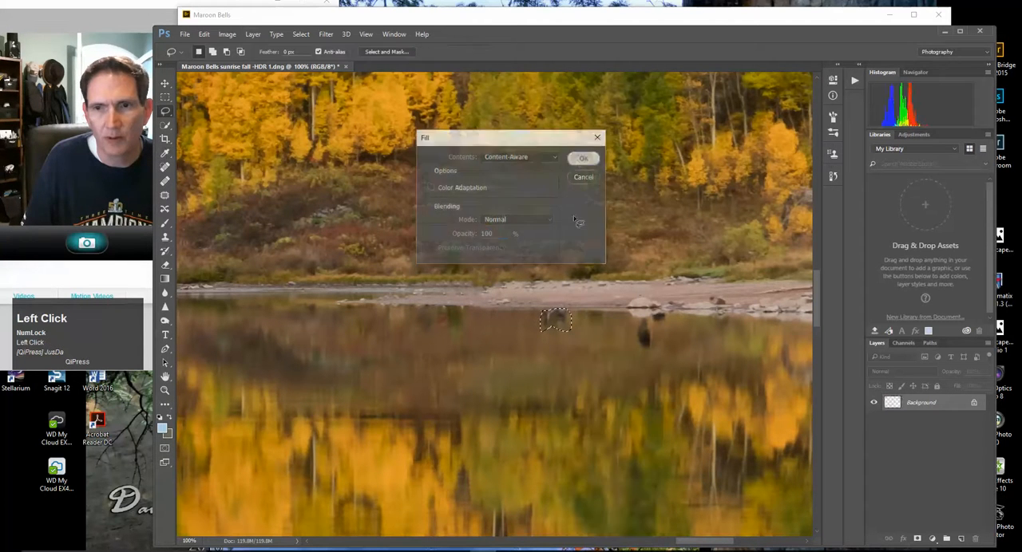
# Lasso the large dark reflection and its small neighbour below the shoreline boulder, remove them with a Content-Aware fill, and deselect
pyautogui.moveTo(636, 320)
pyautogui.mouseDown()
pyautogui.moveTo(648, 359)
pyautogui.moveTo(658, 317)
pyautogui.mouseUp()
pyautogui.rightClick(647, 340)
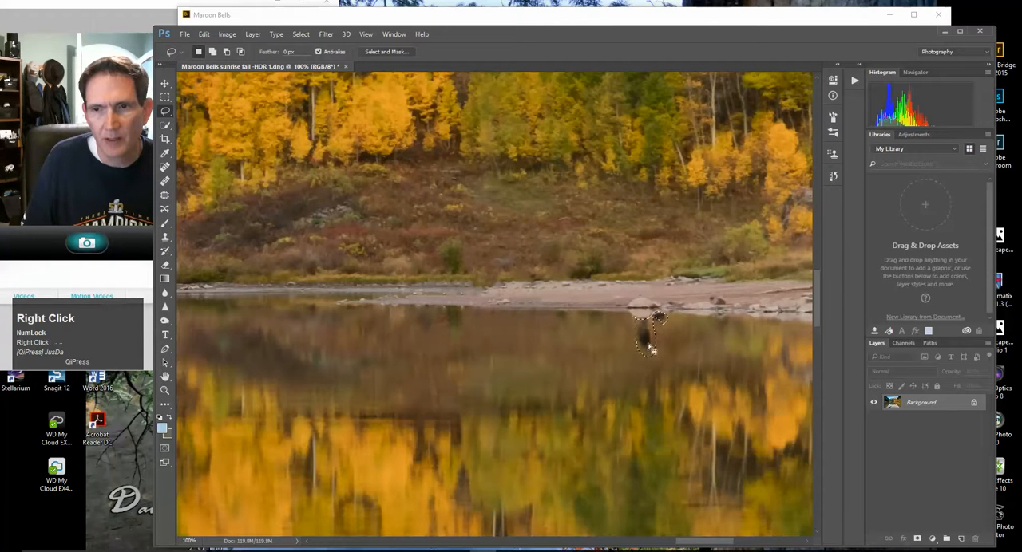
pyautogui.click(669, 268)
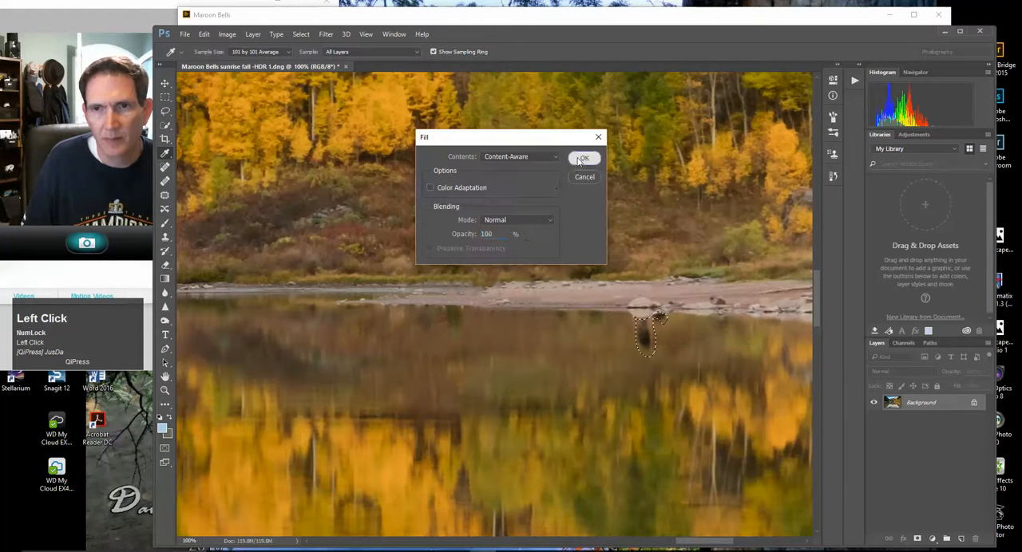
pyautogui.click(582, 158)
pyautogui.click(301, 34)
pyautogui.click(313, 56)
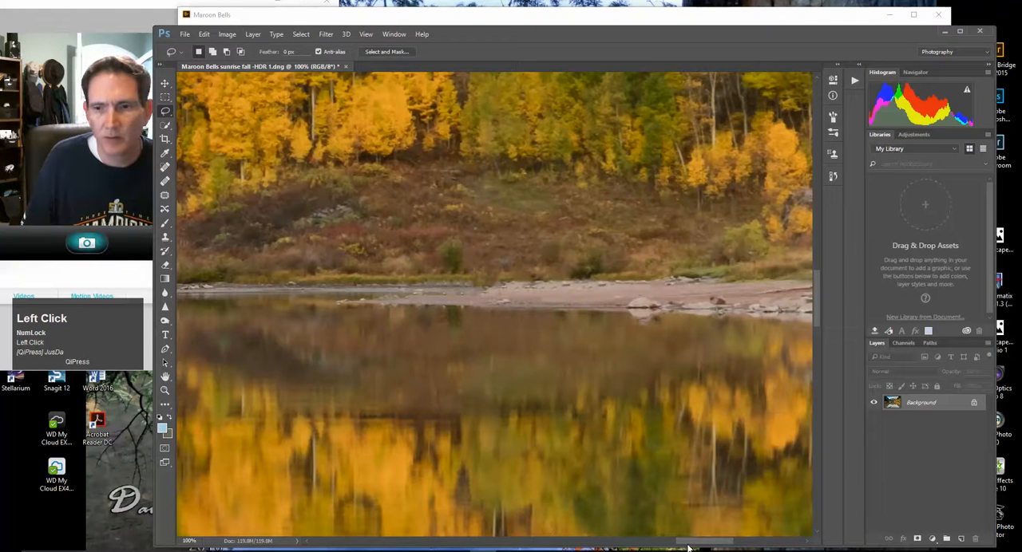
# Lasso the small pale spot beside the driftwood at the right end of the far shore, replace it with a Content-Aware fill, and deselect
pyautogui.moveTo(691, 544); pyautogui.dragTo(712, 543)
pyautogui.moveTo(633, 289); pyautogui.dragTo(621, 285)
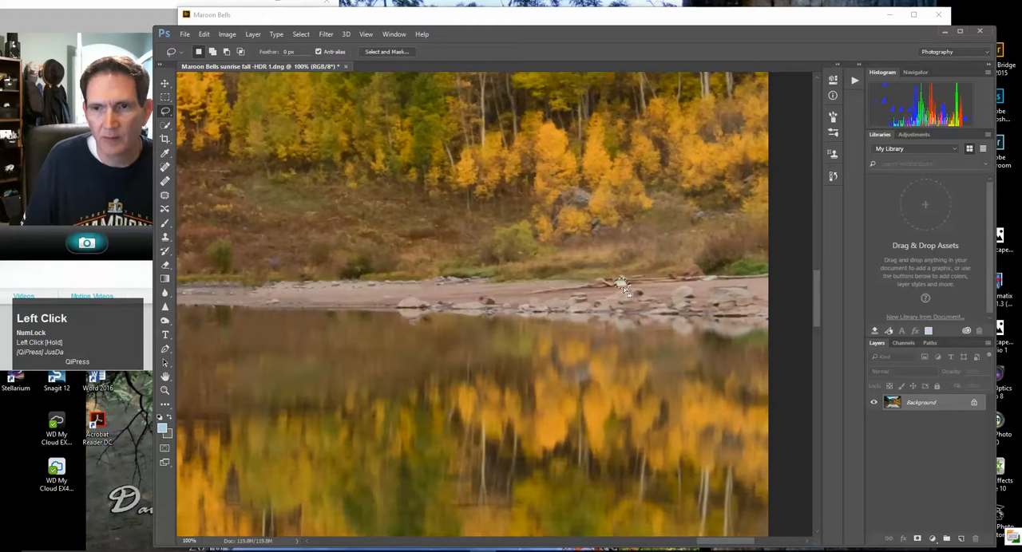
pyautogui.rightClick(621, 284)
pyautogui.click(643, 439)
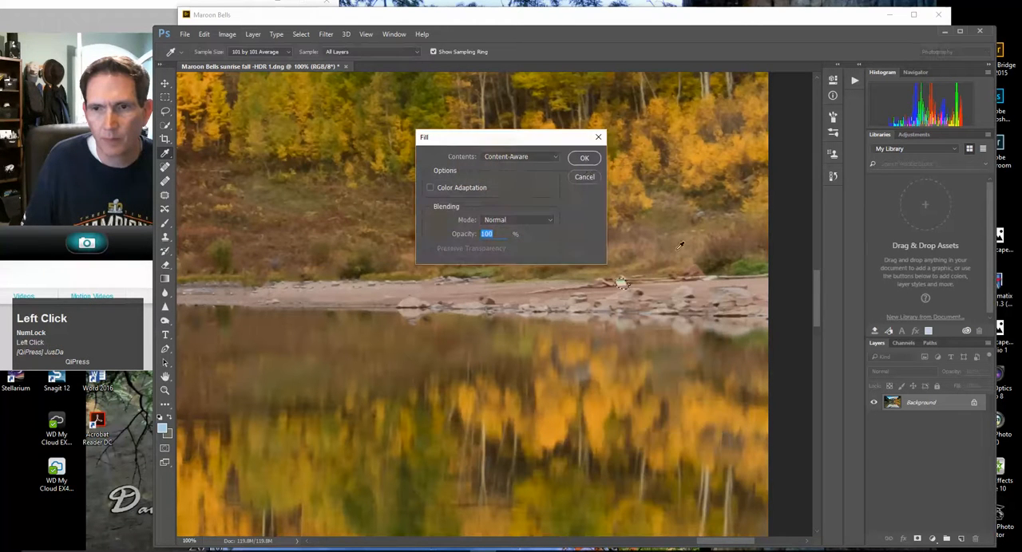
pyautogui.click(585, 159)
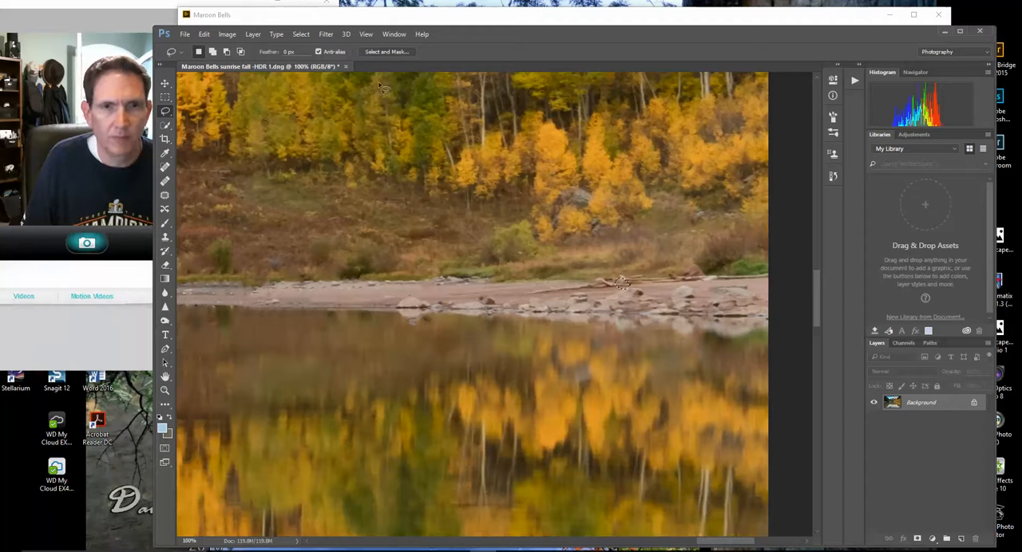
pyautogui.click(309, 33)
pyautogui.click(305, 53)
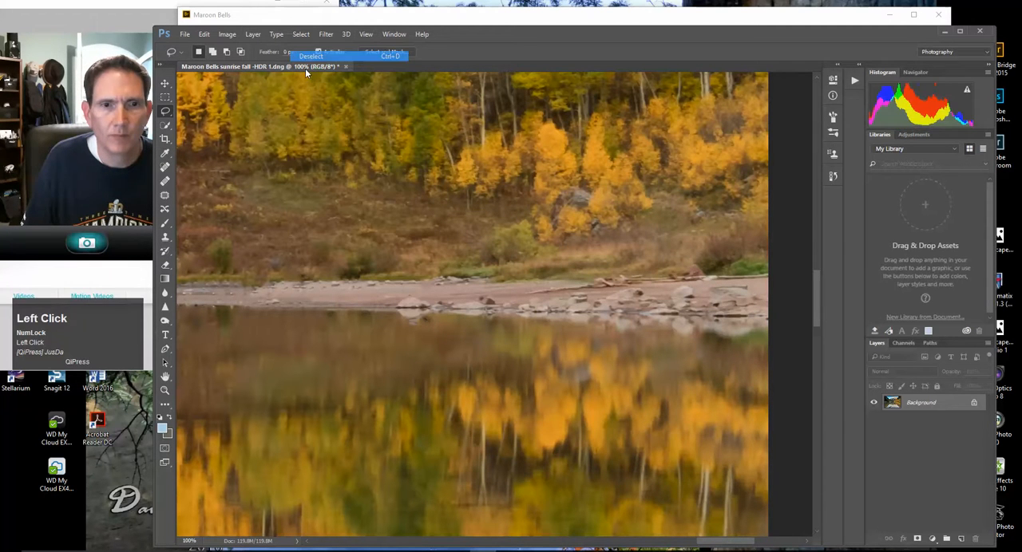
# With the whole photo in view, lasso the upper rock at the lake's right edge and remove it with a Content-Aware fill
pyautogui.click(165, 390)
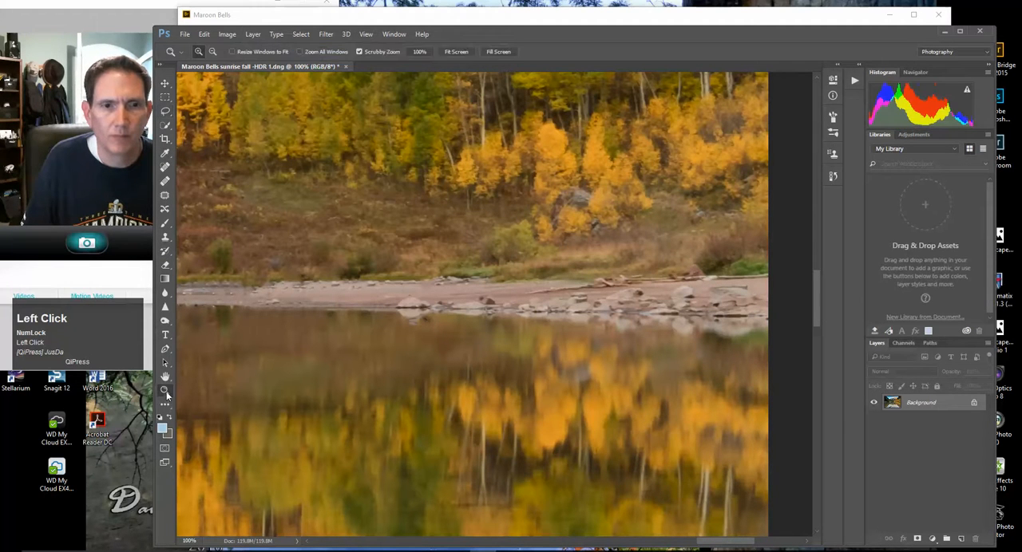
pyautogui.click(456, 51)
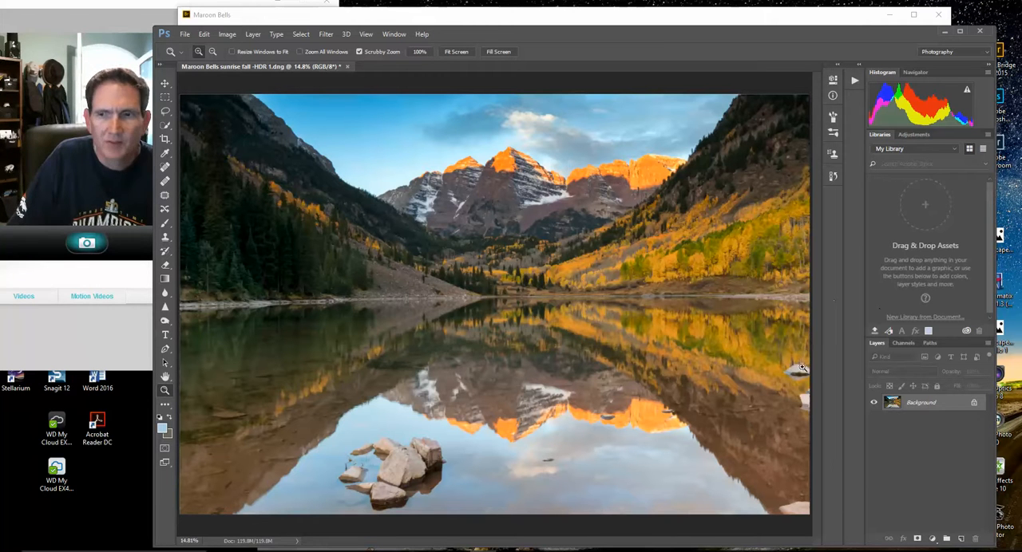
pyautogui.click(165, 113)
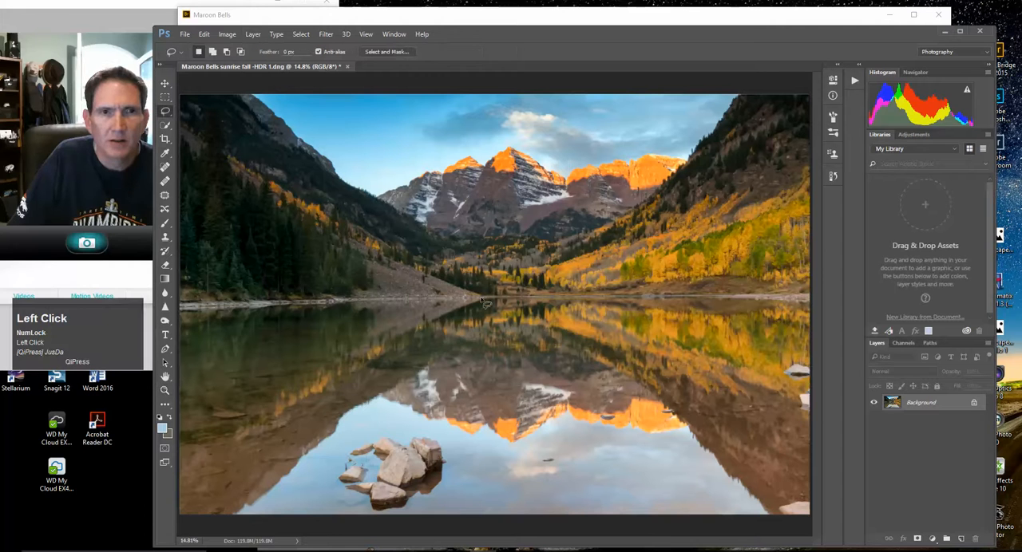
pyautogui.moveTo(809, 369)
pyautogui.mouseDown()
pyautogui.moveTo(784, 364)
pyautogui.moveTo(799, 391)
pyautogui.moveTo(815, 372)
pyautogui.moveTo(799, 375)
pyautogui.mouseUp()
pyautogui.rightClick(796, 378)
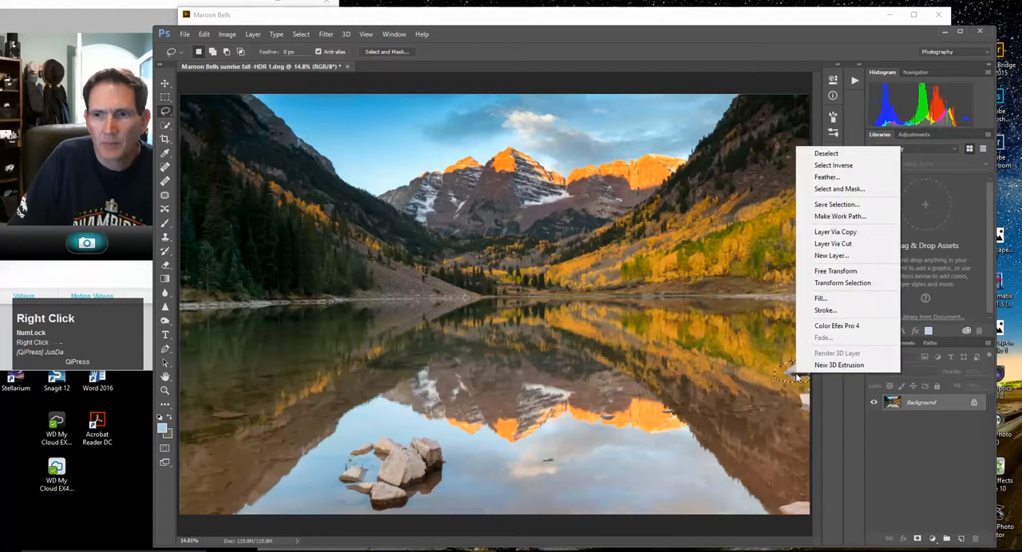
pyautogui.click(823, 297)
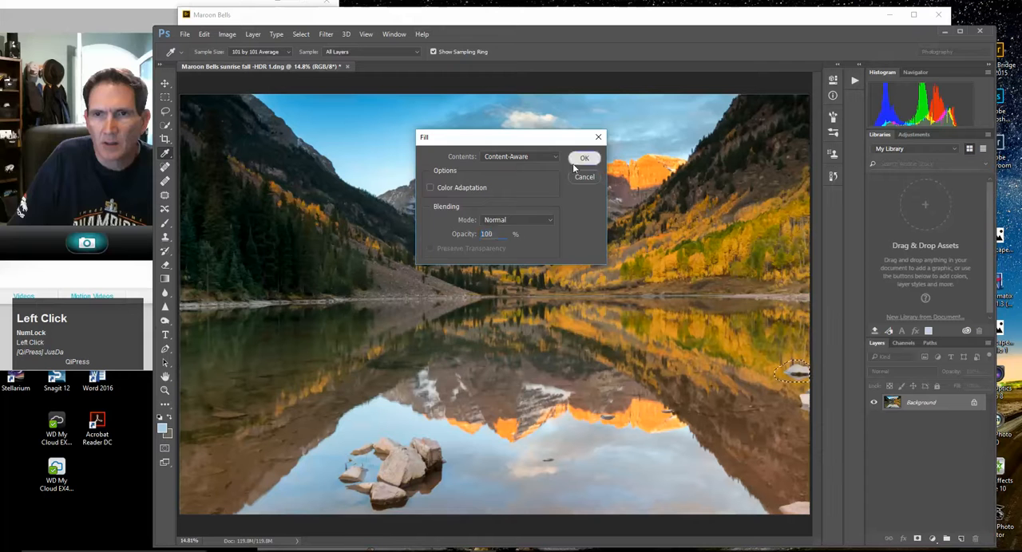
pyautogui.click(574, 164)
# Lasso the pale rock just below it, cut off by the photo's right edge, and replace it with a Content-Aware fill
pyautogui.moveTo(811, 389)
pyautogui.mouseDown()
pyautogui.moveTo(804, 421)
pyautogui.moveTo(819, 416)
pyautogui.moveTo(813, 392)
pyautogui.mouseUp()
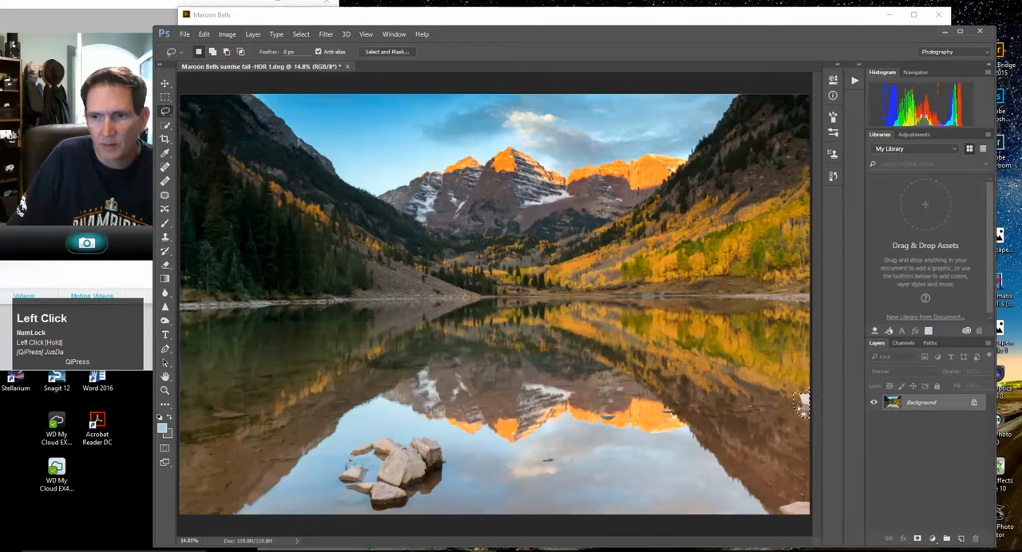
pyautogui.rightClick(794, 413)
pyautogui.click(819, 333)
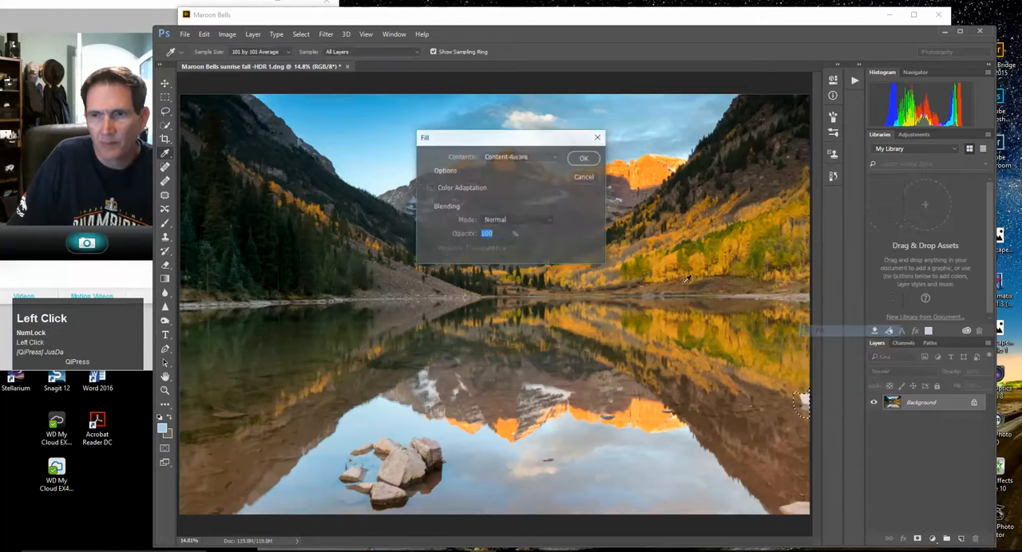
pyautogui.click(584, 158)
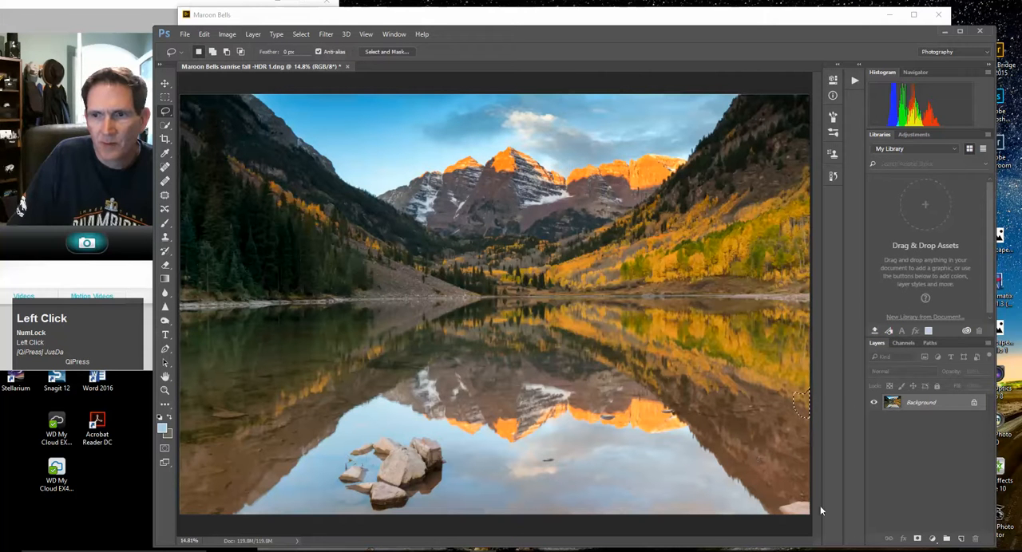
# Lasso the rock in the photo's lower-right corner, remove it with a Content-Aware fill, and deselect
pyautogui.moveTo(813, 502)
pyautogui.mouseDown()
pyautogui.moveTo(778, 501)
pyautogui.moveTo(810, 490)
pyautogui.moveTo(814, 504)
pyautogui.moveTo(794, 503)
pyautogui.moveTo(789, 524)
pyautogui.moveTo(824, 527)
pyautogui.moveTo(805, 511)
pyautogui.mouseUp()
pyautogui.rightClick(805, 511)
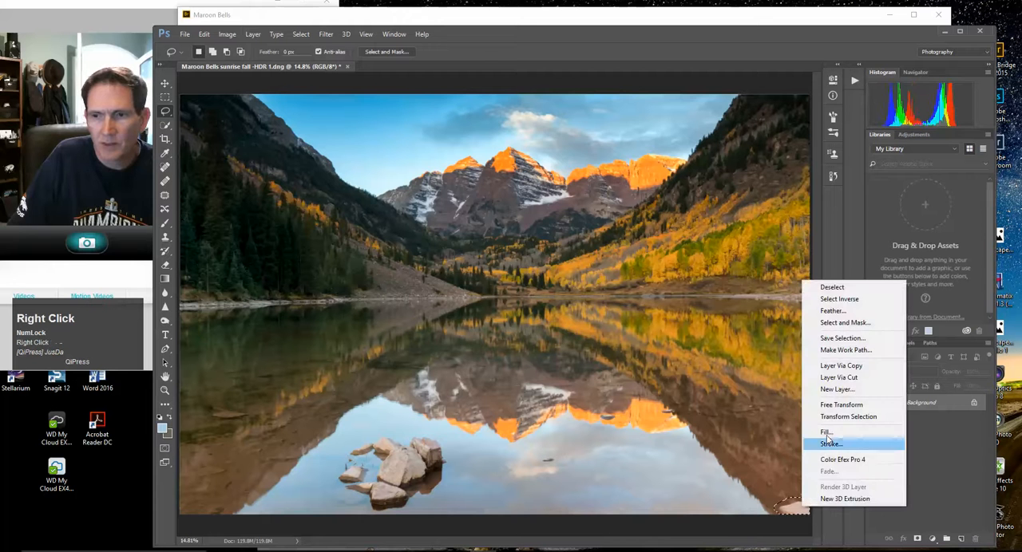
pyautogui.click(826, 432)
pyautogui.click(584, 158)
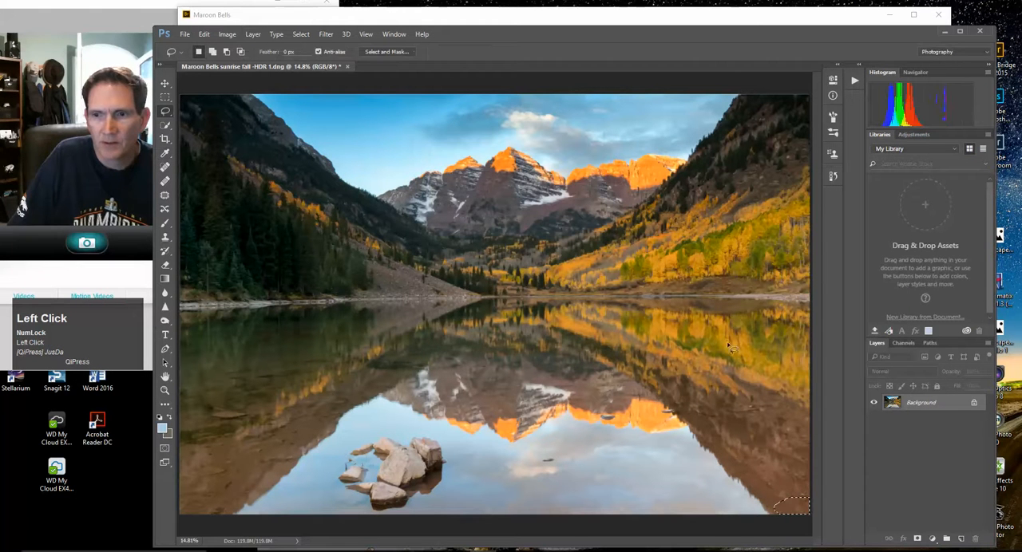
pyautogui.click(300, 34)
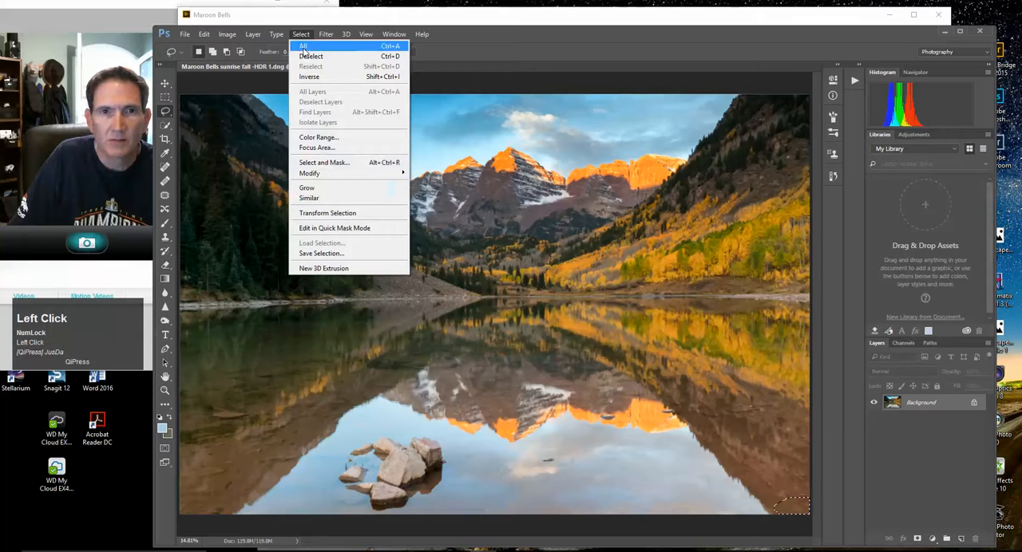
pyautogui.click(308, 56)
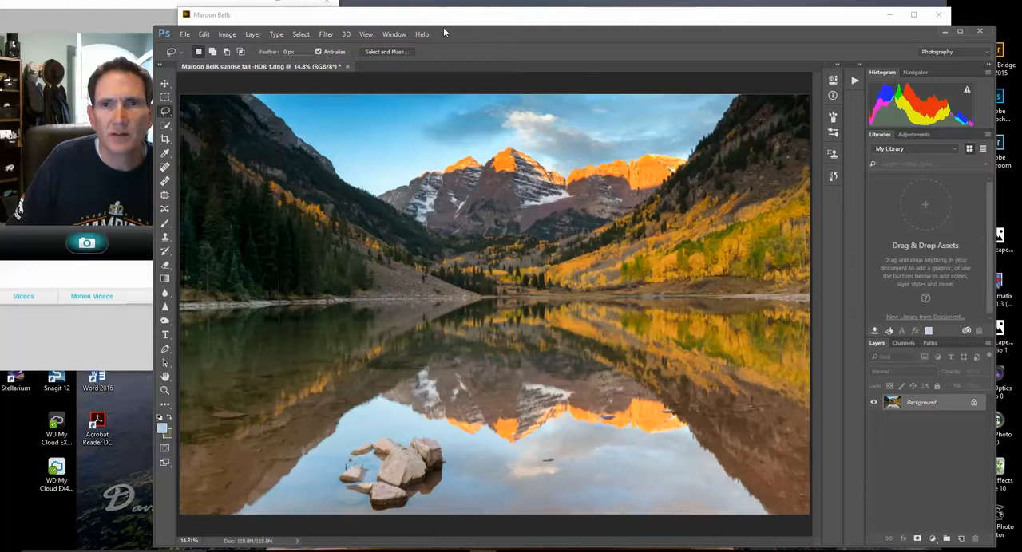
# Open the photo in the Camera Raw Filter and shift the hue of the Blues to +8
pyautogui.moveTo(462, 32); pyautogui.dragTo(472, 19)
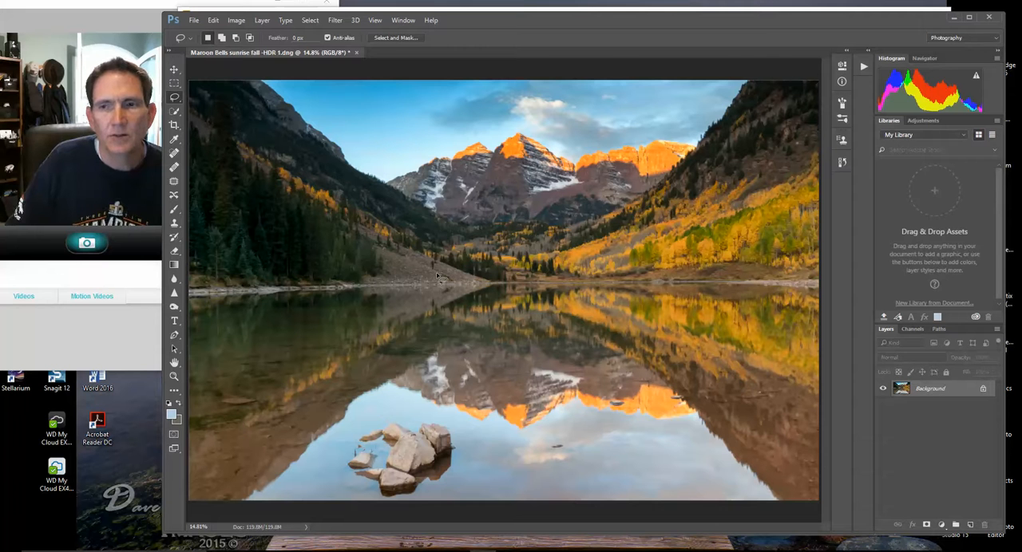
pyautogui.click(334, 22)
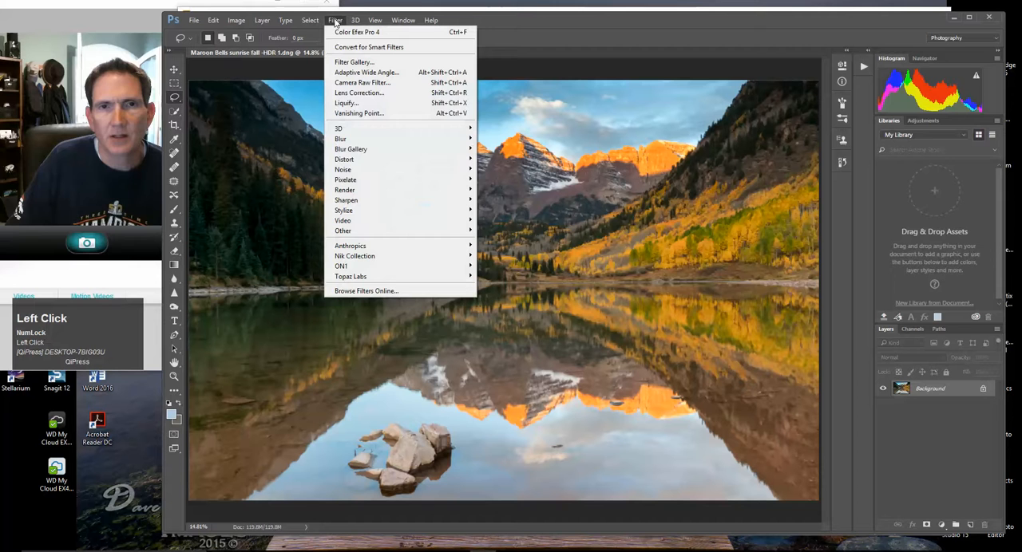
pyautogui.click(347, 83)
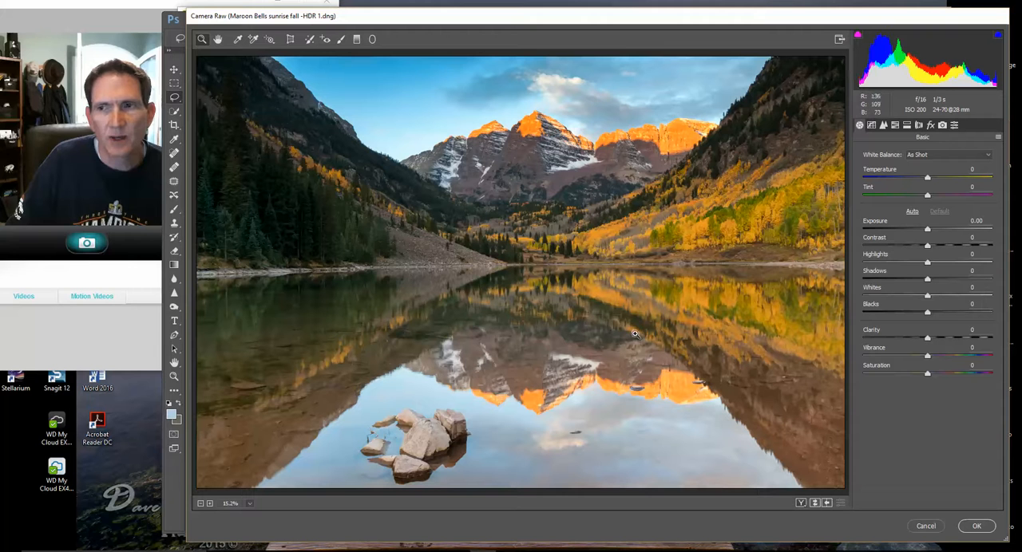
pyautogui.click(895, 126)
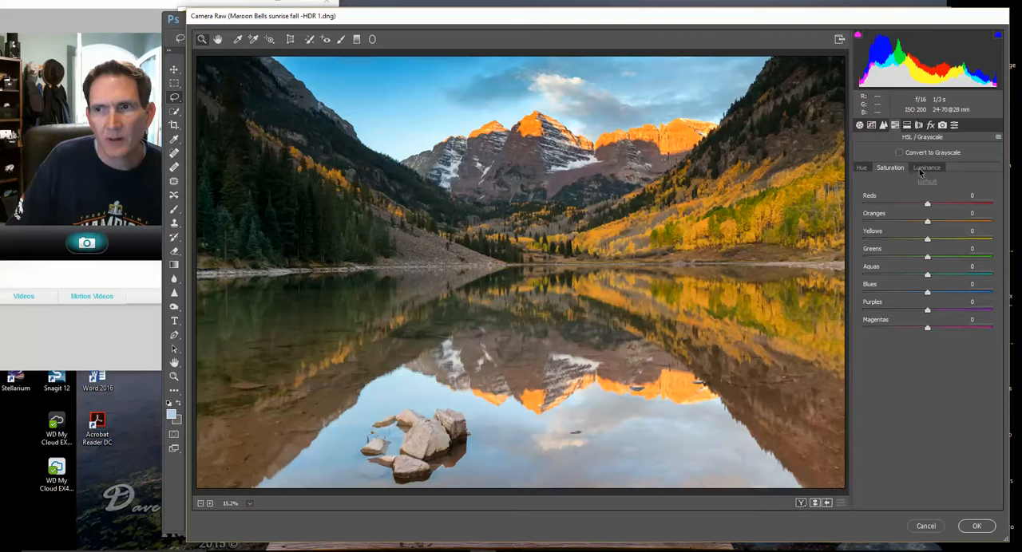
pyautogui.click(863, 168)
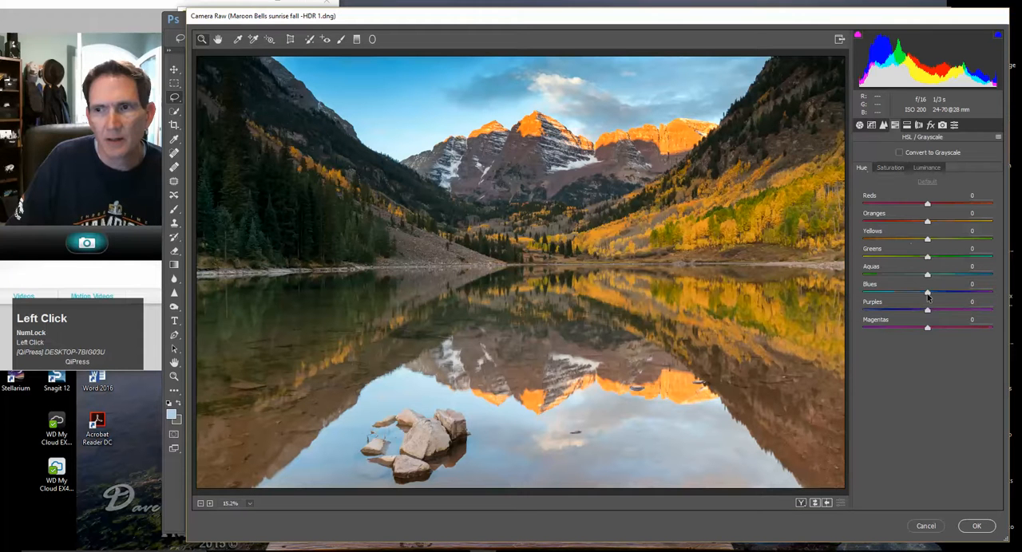
pyautogui.moveTo(928, 295); pyautogui.dragTo(930, 296)
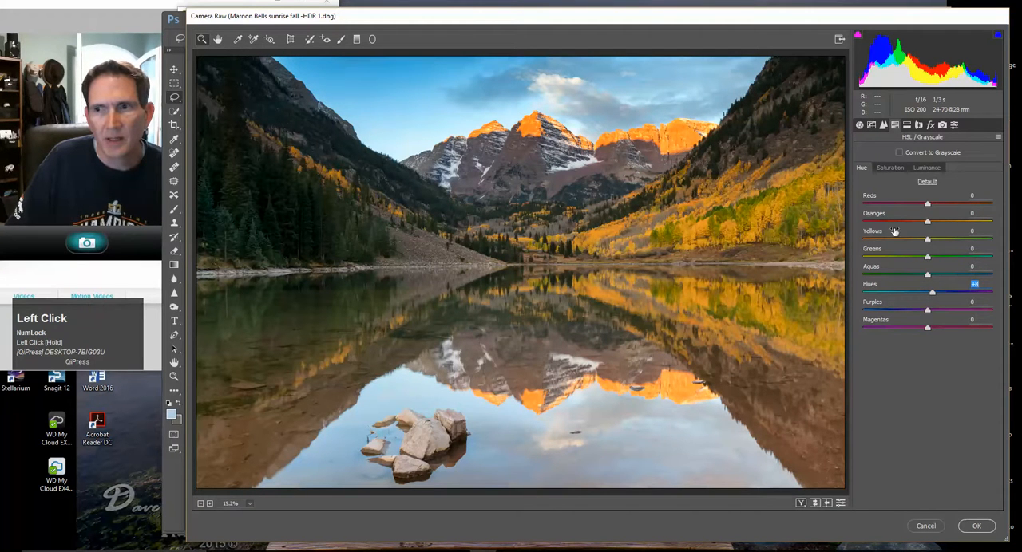
# Lower the saturation of the Blues to -13 and their luminance to -3
pyautogui.click(903, 167)
pyautogui.moveTo(928, 293); pyautogui.dragTo(921, 293)
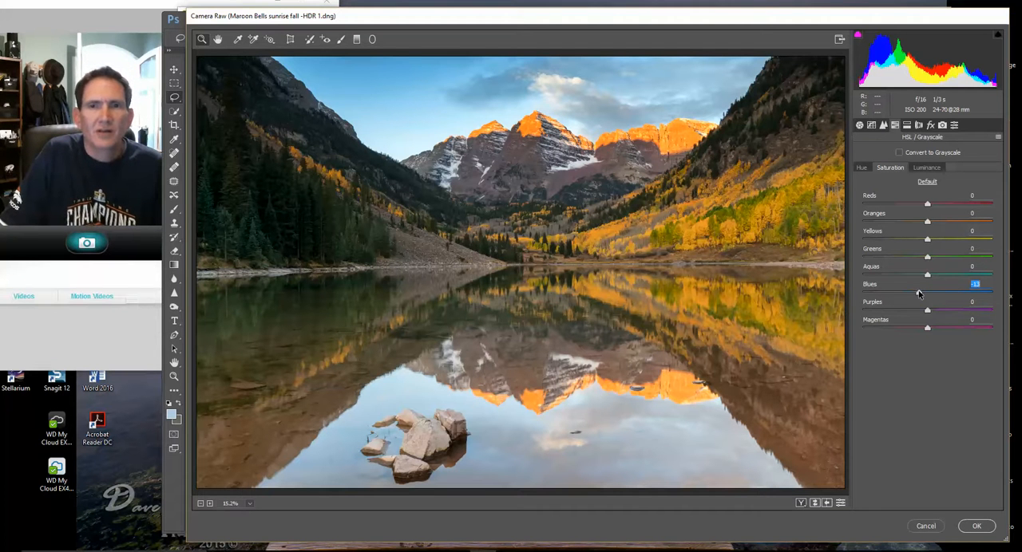
pyautogui.click(927, 169)
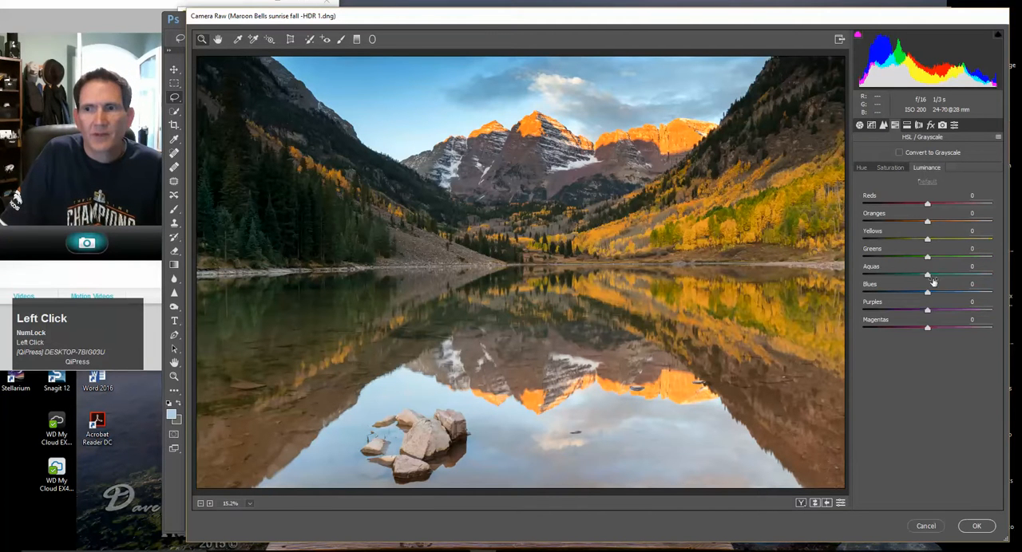
pyautogui.moveTo(928, 293); pyautogui.dragTo(927, 295)
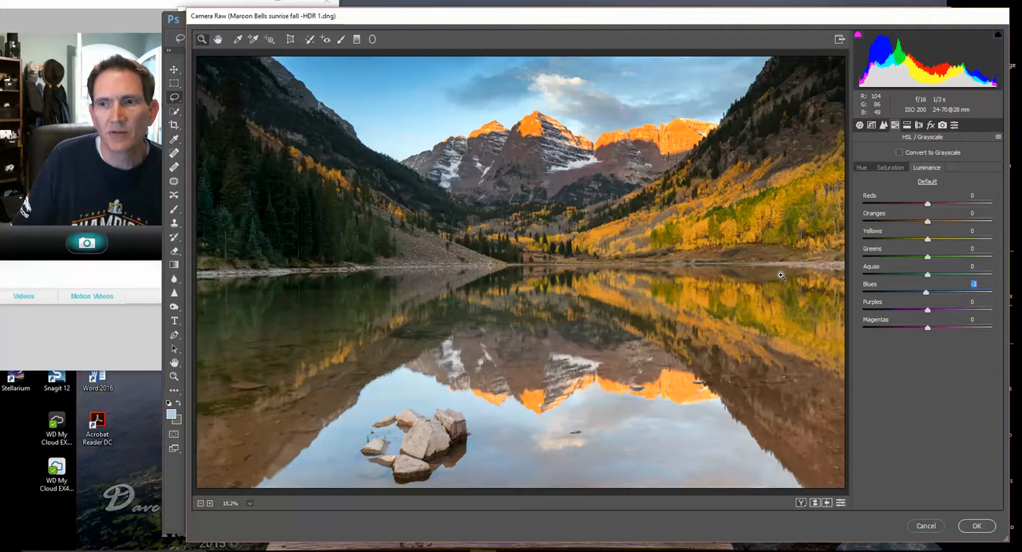
# Set the Dehaze amount to +3
pyautogui.click(931, 125)
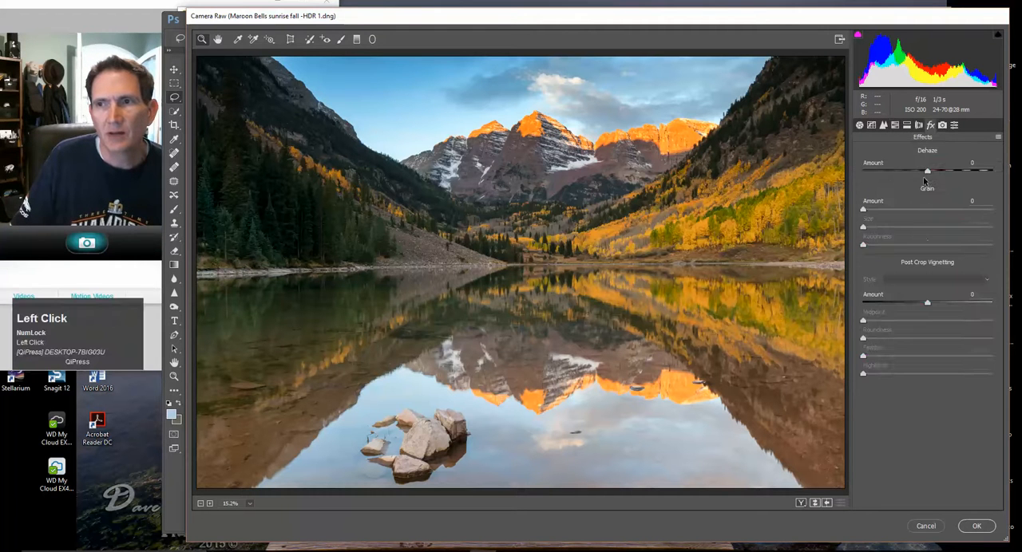
pyautogui.moveTo(927, 172); pyautogui.dragTo(929, 174)
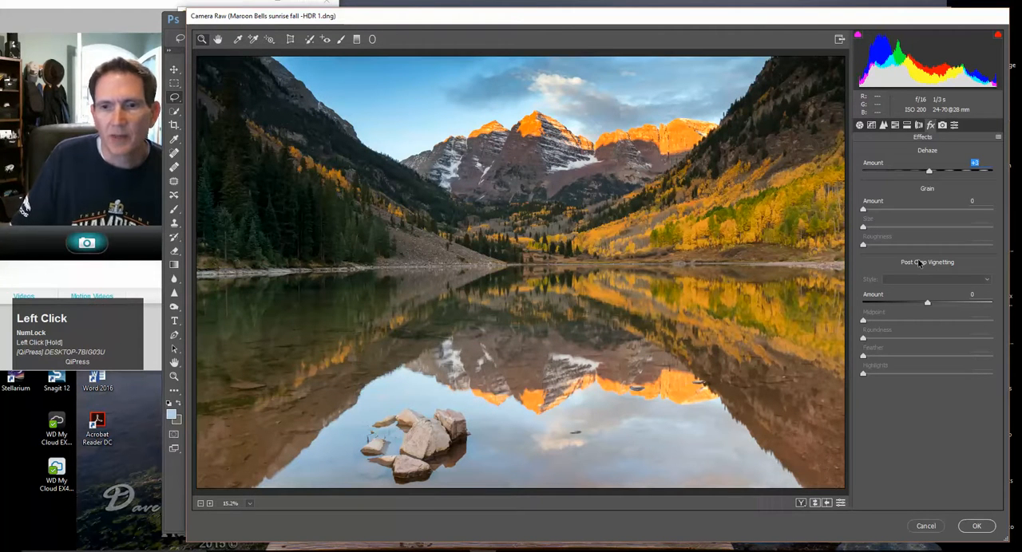
# Apply Auto tone, set Exposure to 0.00 and Contrast to +5, and apply the Camera Raw adjustments to the photo
pyautogui.click(861, 128)
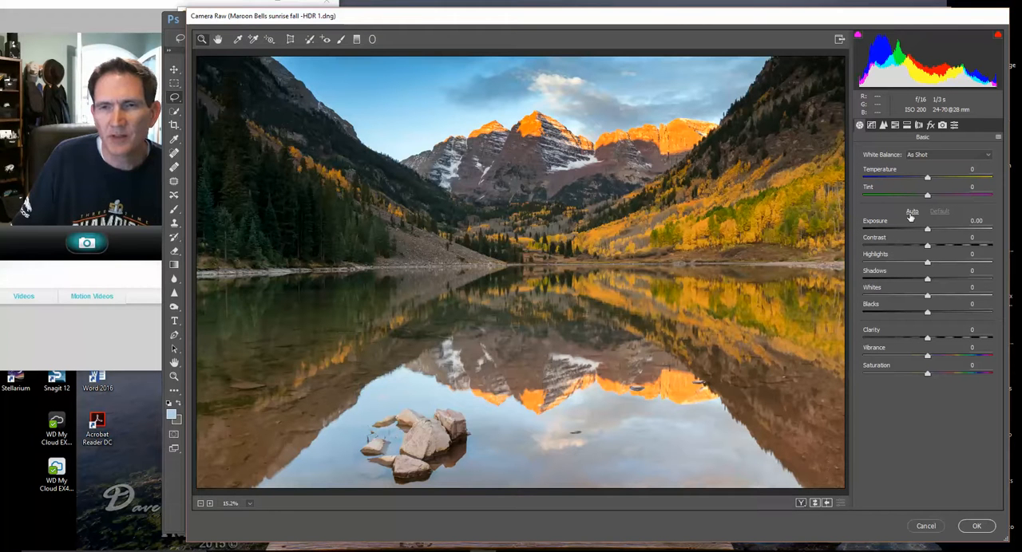
pyautogui.click(912, 212)
pyautogui.moveTo(938, 231); pyautogui.dragTo(928, 231)
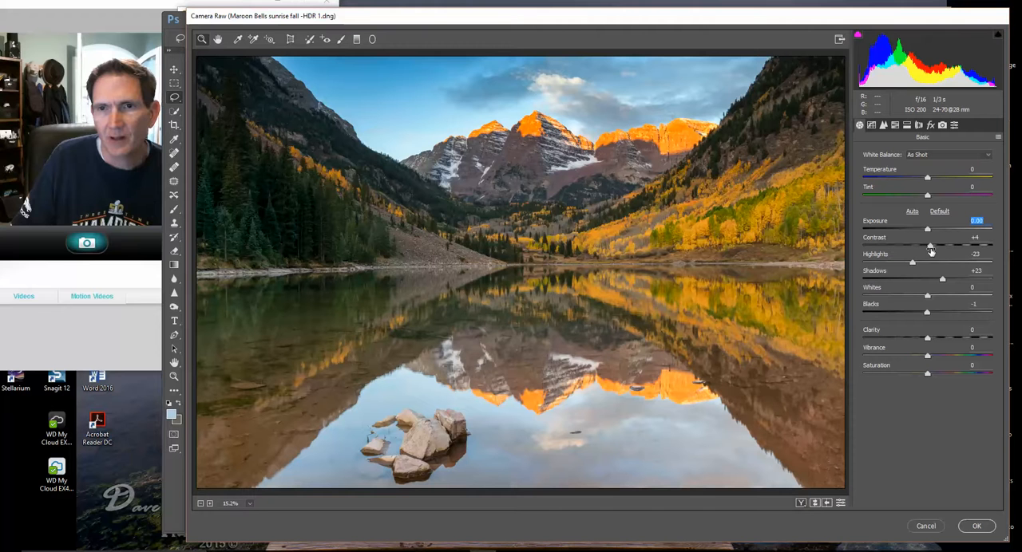
pyautogui.click(930, 247)
pyautogui.moveTo(930, 249); pyautogui.dragTo(932, 249)
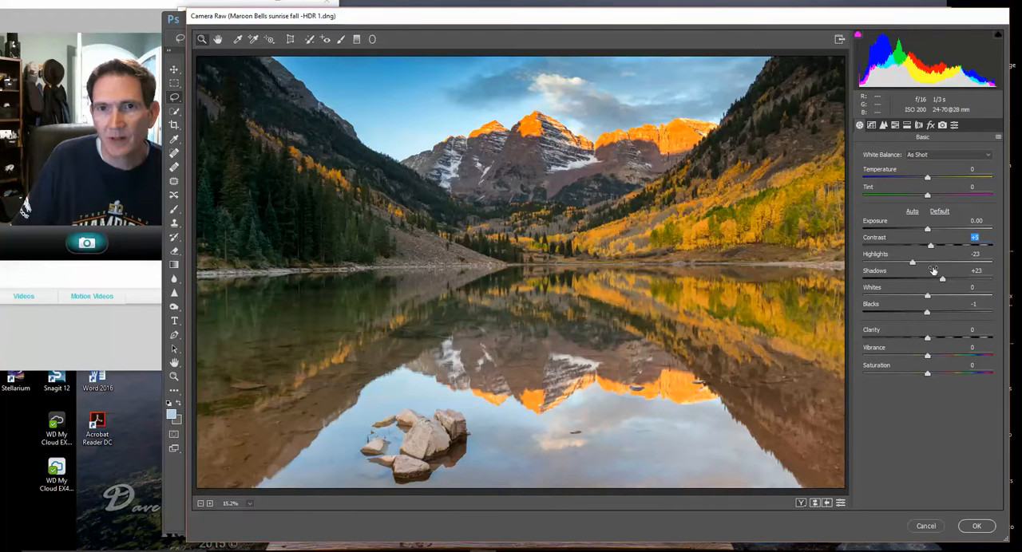
pyautogui.click(930, 126)
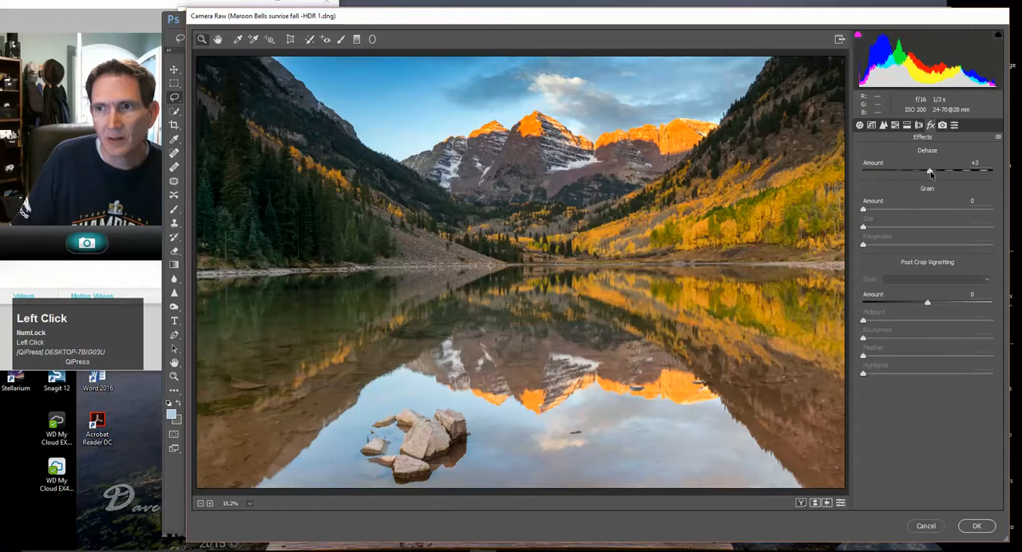
pyautogui.click(976, 526)
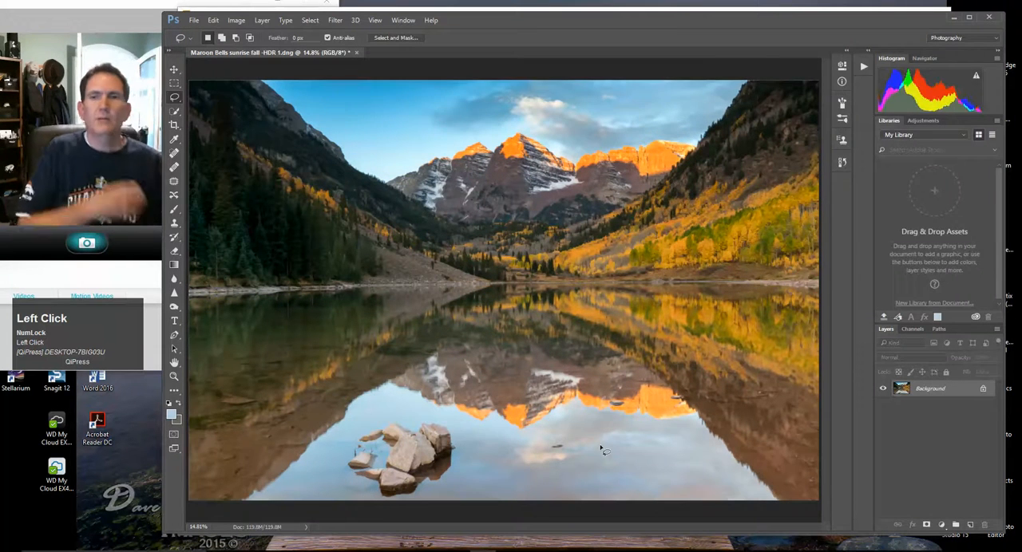